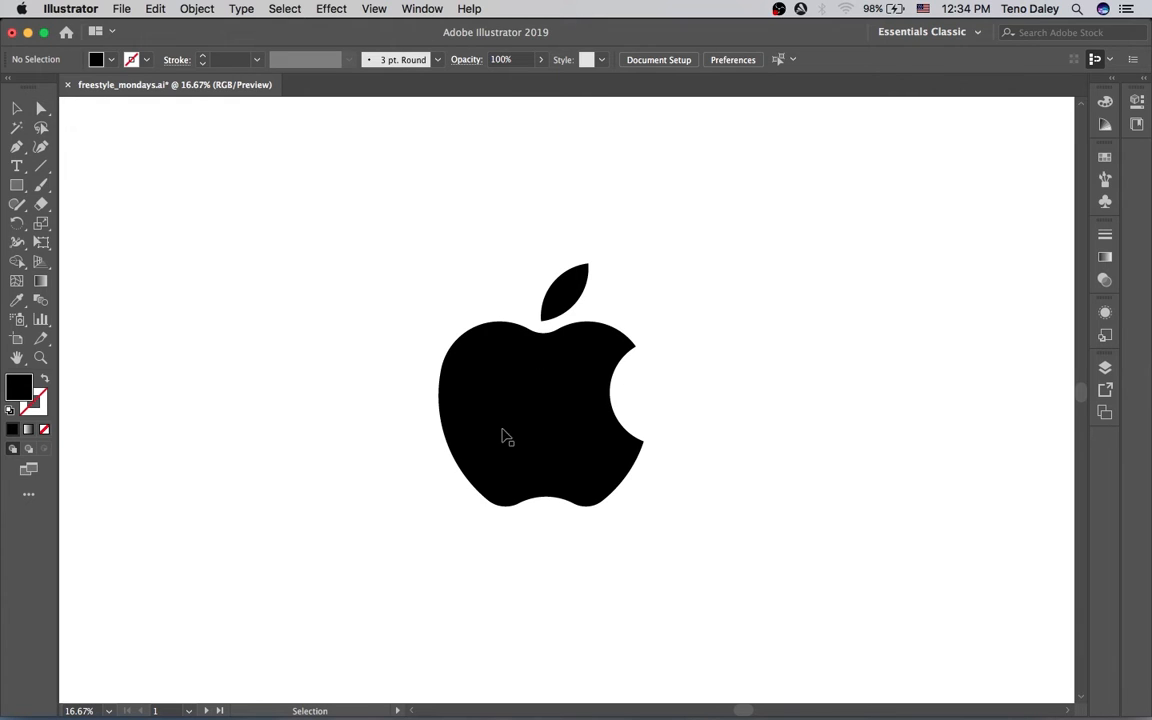
Place a copy of the Apple logo to the left of the original and ungroup the original logo.
drag(562, 397, 128, 340)
click(522, 382)
click(197, 8)
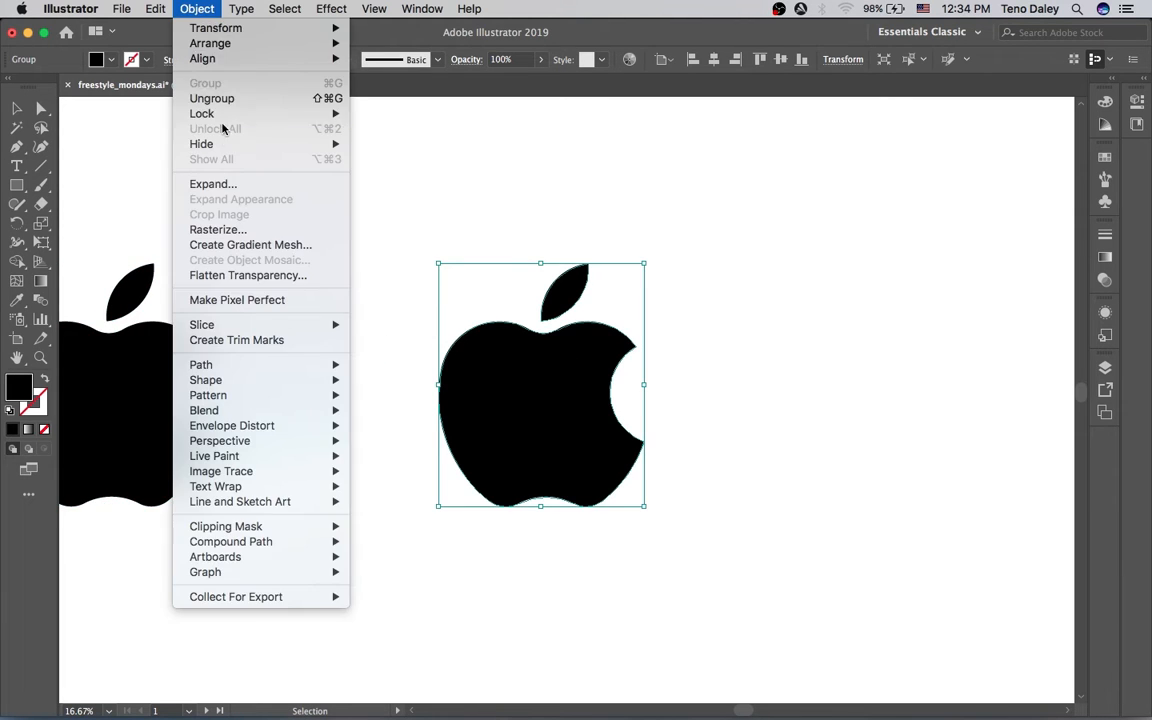
click(226, 103)
click(525, 240)
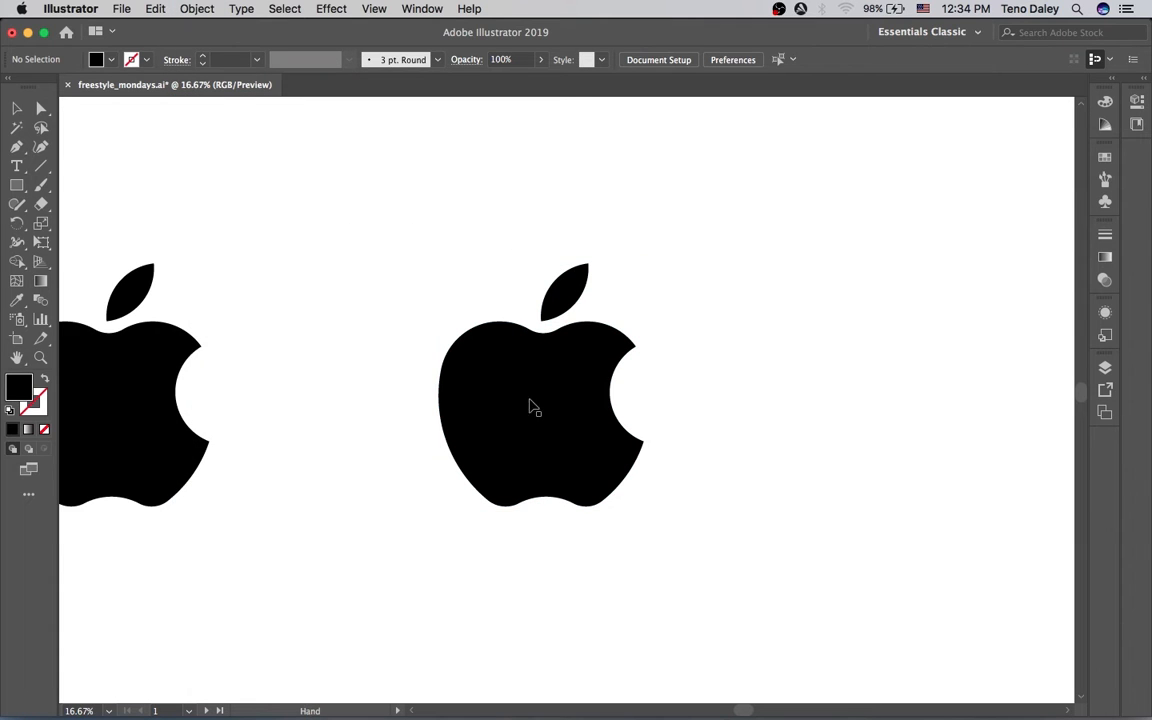
Draw a thin, irregular diagonal scratch shape with the Pen tool in the empty area to the right of the apple.
alt+super+click(502, 384)
drag(499, 390, 530, 418)
drag(321, 404, 104, 392)
click(423, 405)
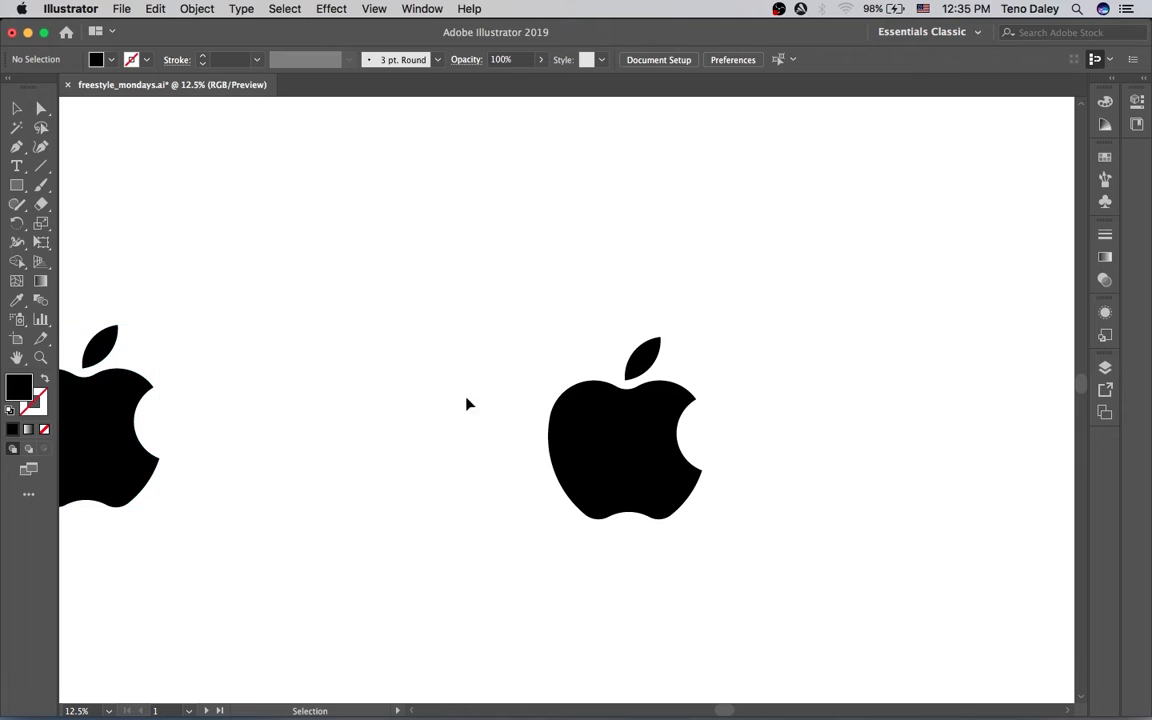
super+click(550, 430)
drag(621, 415, 499, 437)
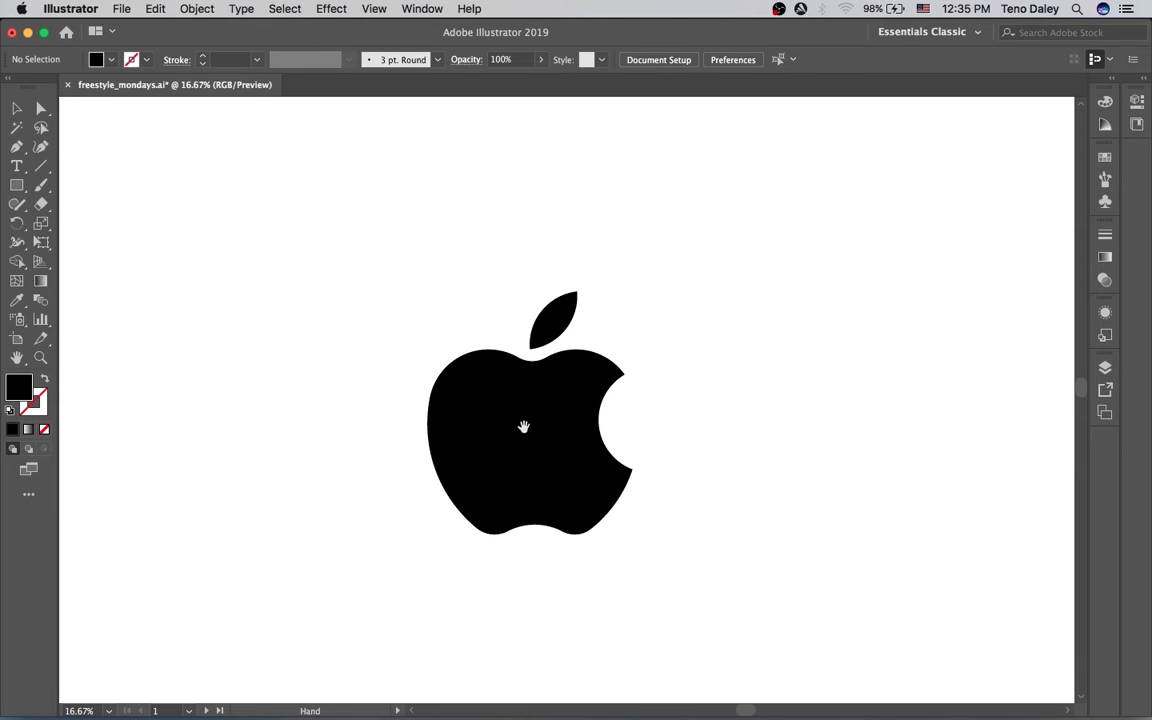
key(p)
click(754, 351)
drag(718, 312, 742, 341)
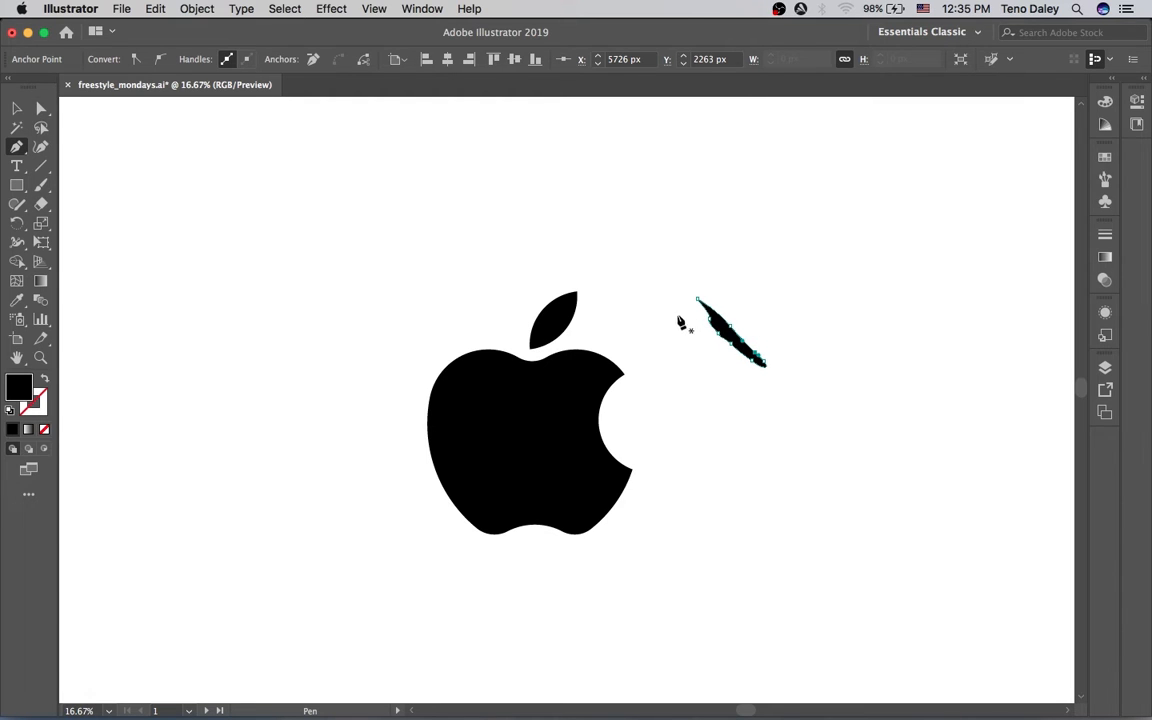
Reshape the scratch by extending its upper tip outward and pulling its upper edge anchor inward.
key(a)
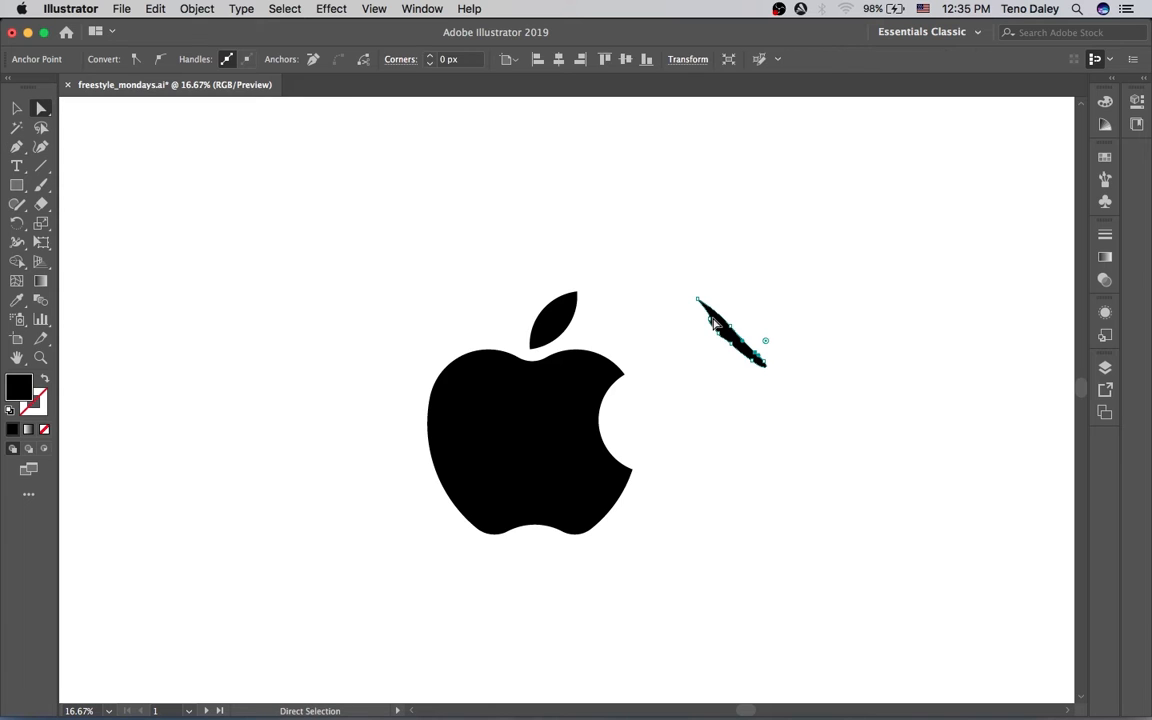
click(716, 322)
super+click(701, 324)
super+click(704, 327)
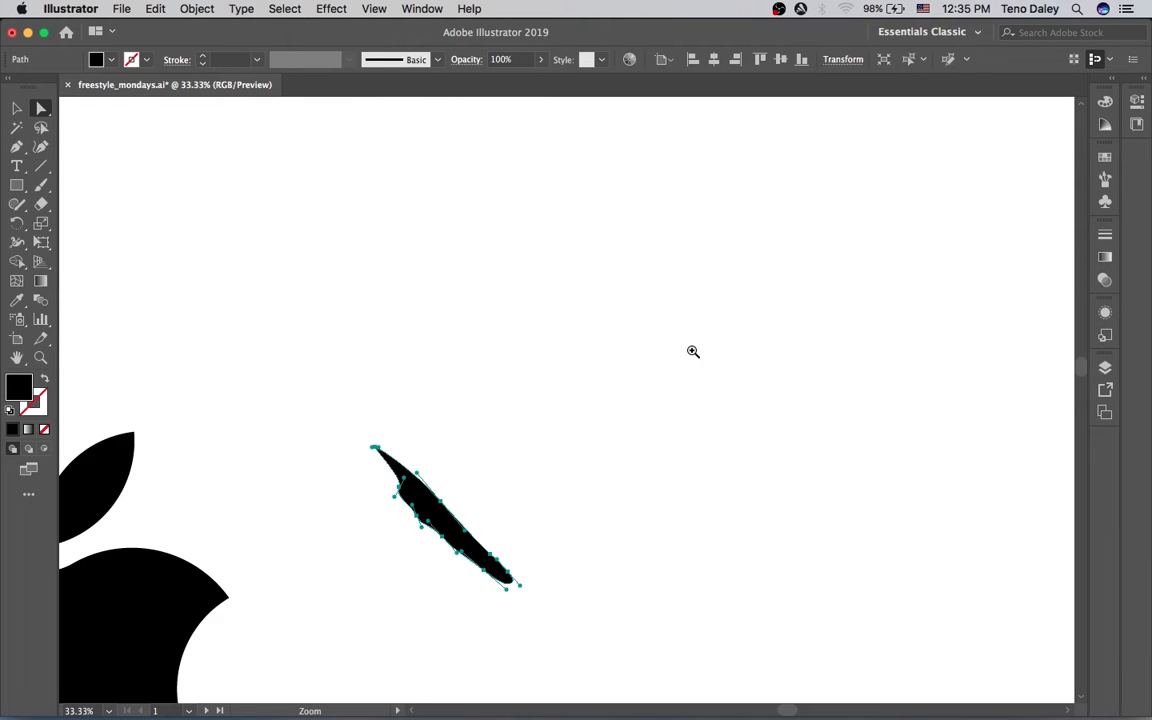
drag(656, 418, 758, 352)
drag(476, 384, 462, 378)
drag(541, 437, 525, 420)
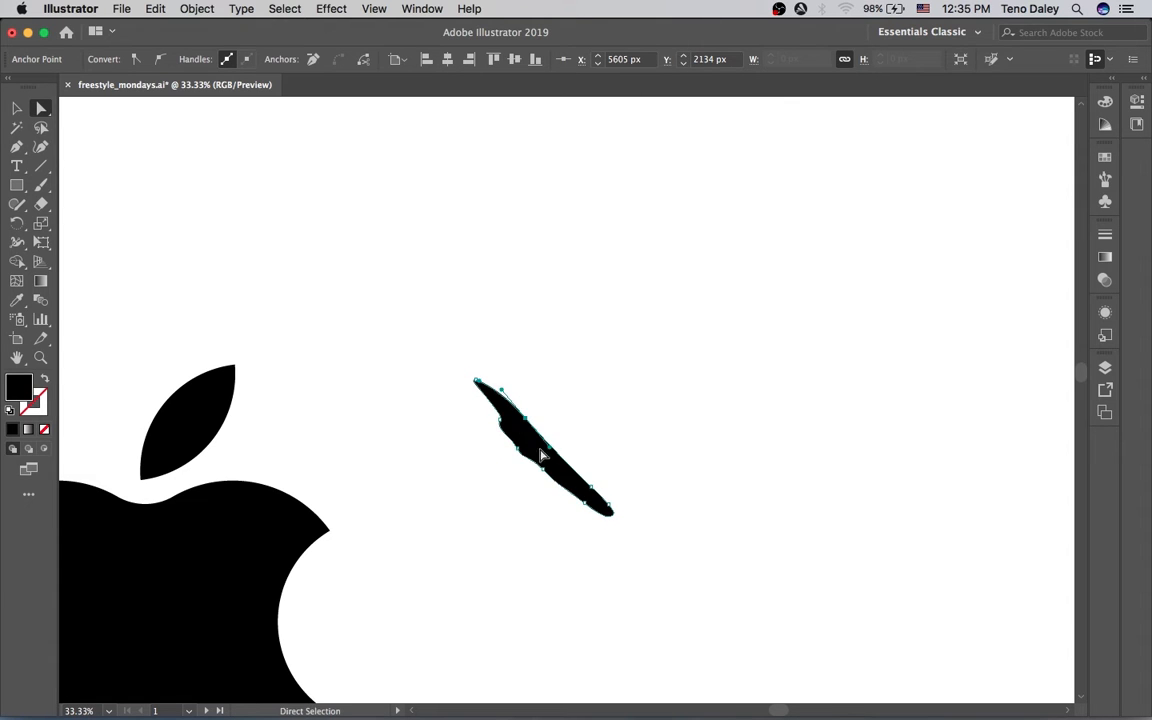
Rework the anchor on the scratch's upper edge near its lower end to form a rounded bulge.
click(585, 485)
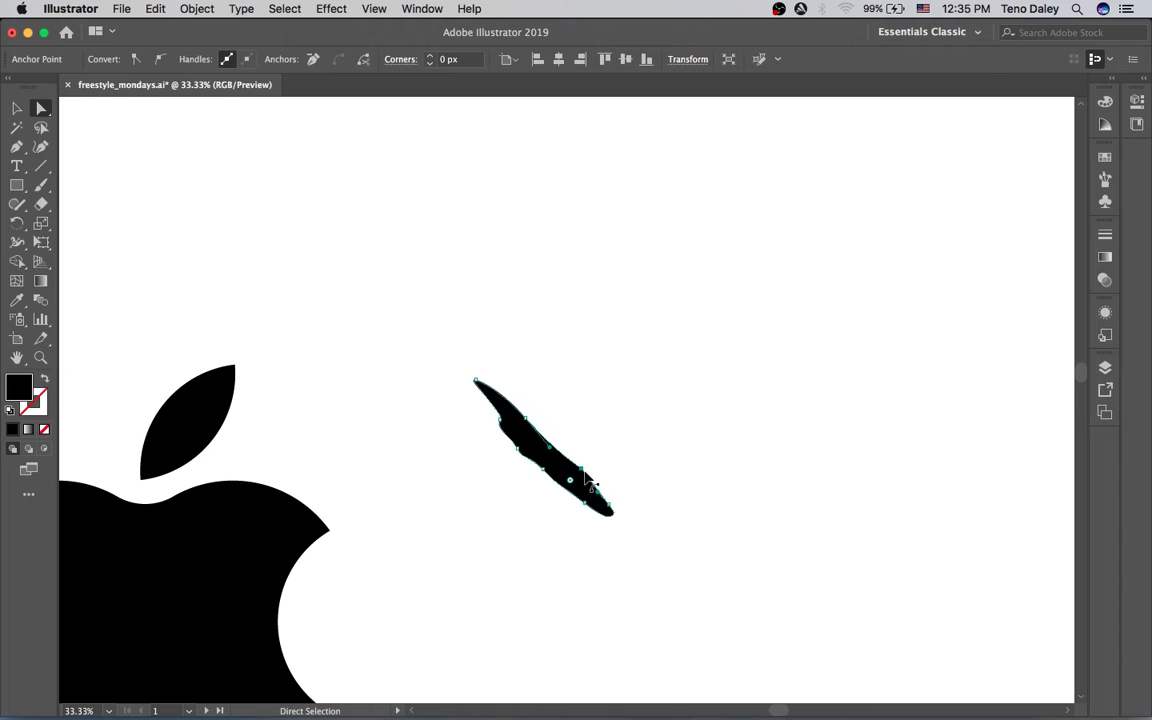
click(582, 470)
key(p)
mouse_move(560, 454)
mouse_down()
mouse_move(563, 441)
mouse_move(575, 459)
mouse_up()
key(a)
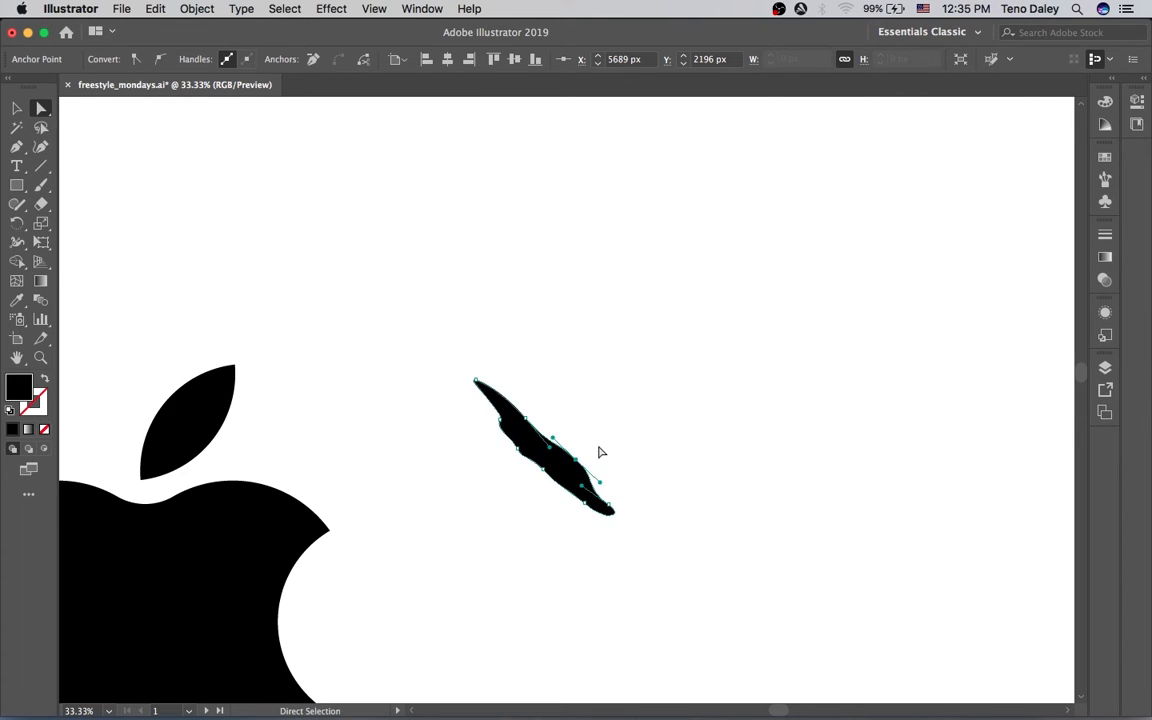
click(584, 419)
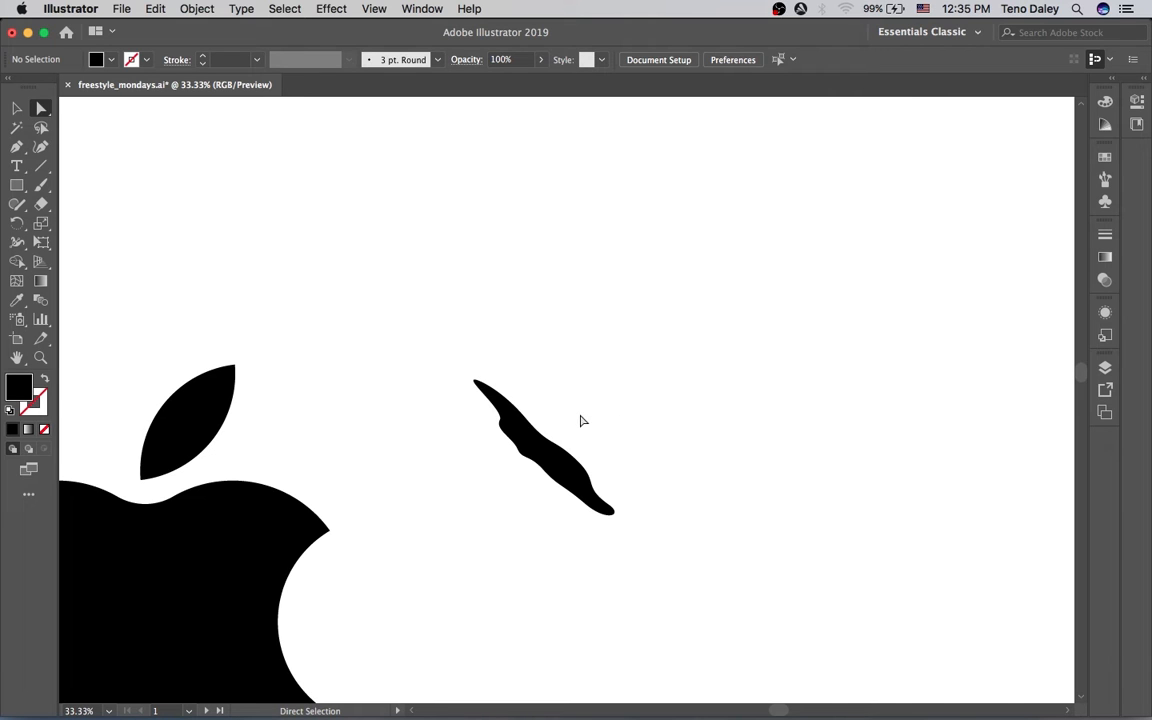
Move the anchor on the lower edge inward to taper the scratch's lower end to a thin point.
drag(580, 410, 609, 456)
alt+super+click(585, 439)
click(630, 478)
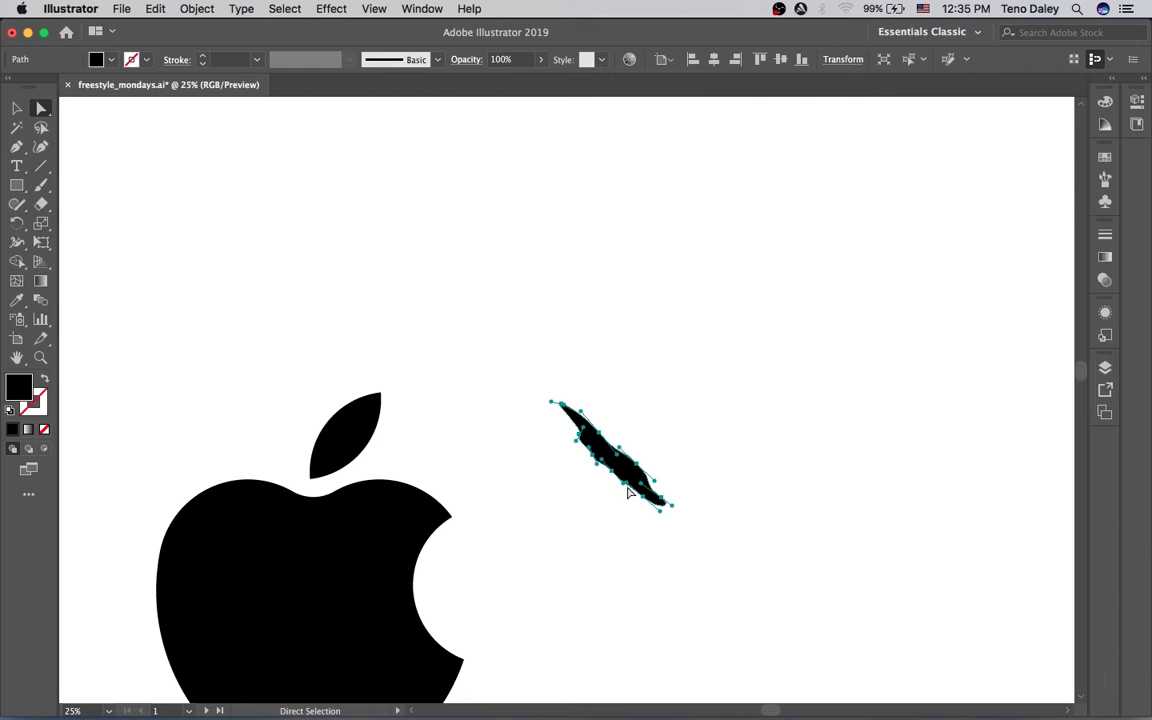
drag(643, 497, 637, 488)
click(685, 511)
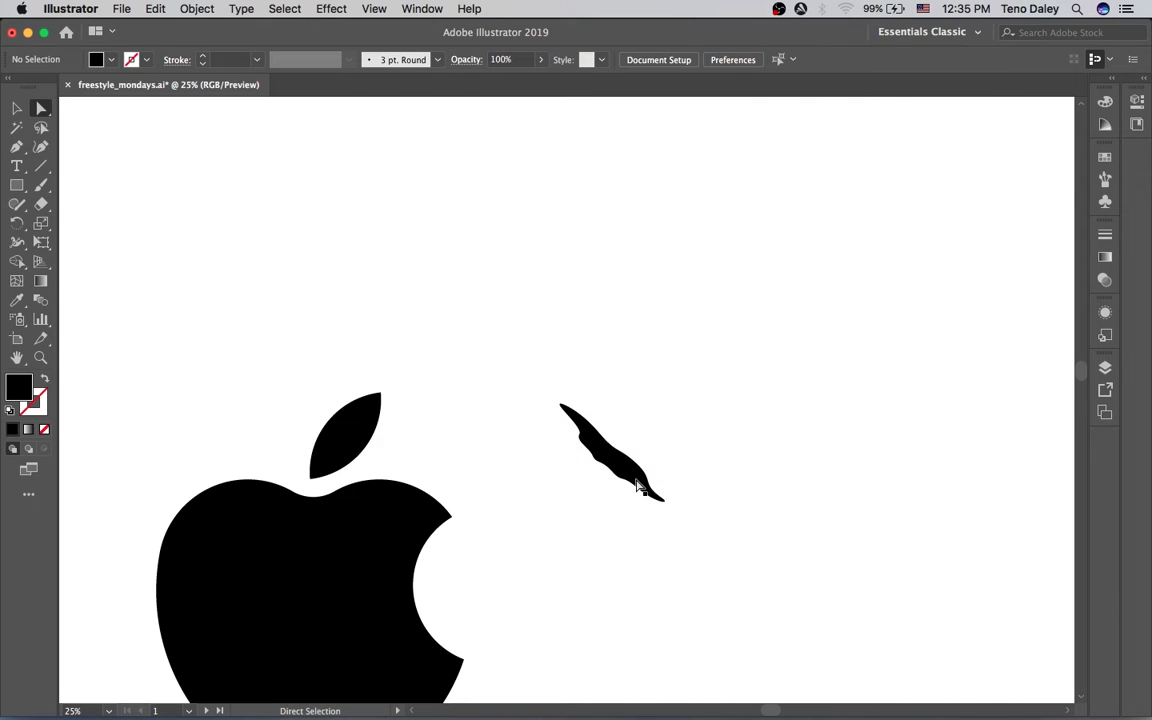
Duplicate the scratch just below the original, shrink the copy and adjust its rotation and position alongside the large one.
drag(612, 470, 604, 500)
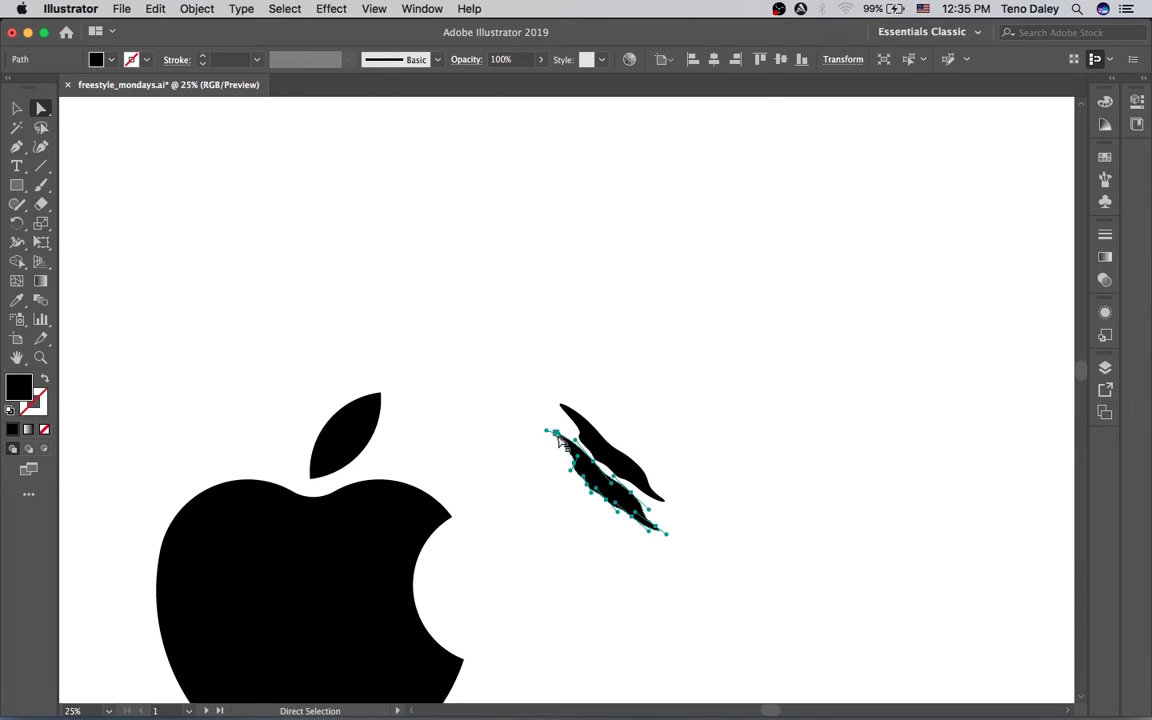
key(v)
drag(555, 432, 571, 465)
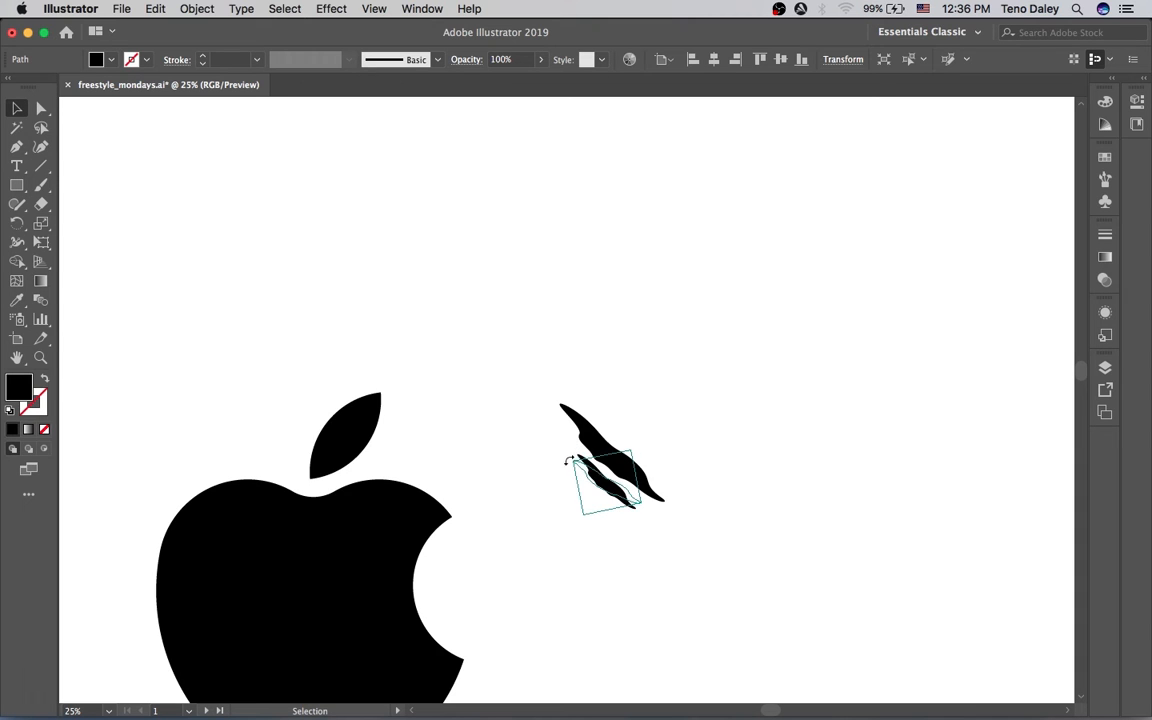
click(553, 381)
alt+super+click(589, 386)
mouse_move(566, 396)
mouse_down()
mouse_move(598, 430)
mouse_move(577, 414)
mouse_up()
super+click(615, 471)
drag(609, 468, 617, 519)
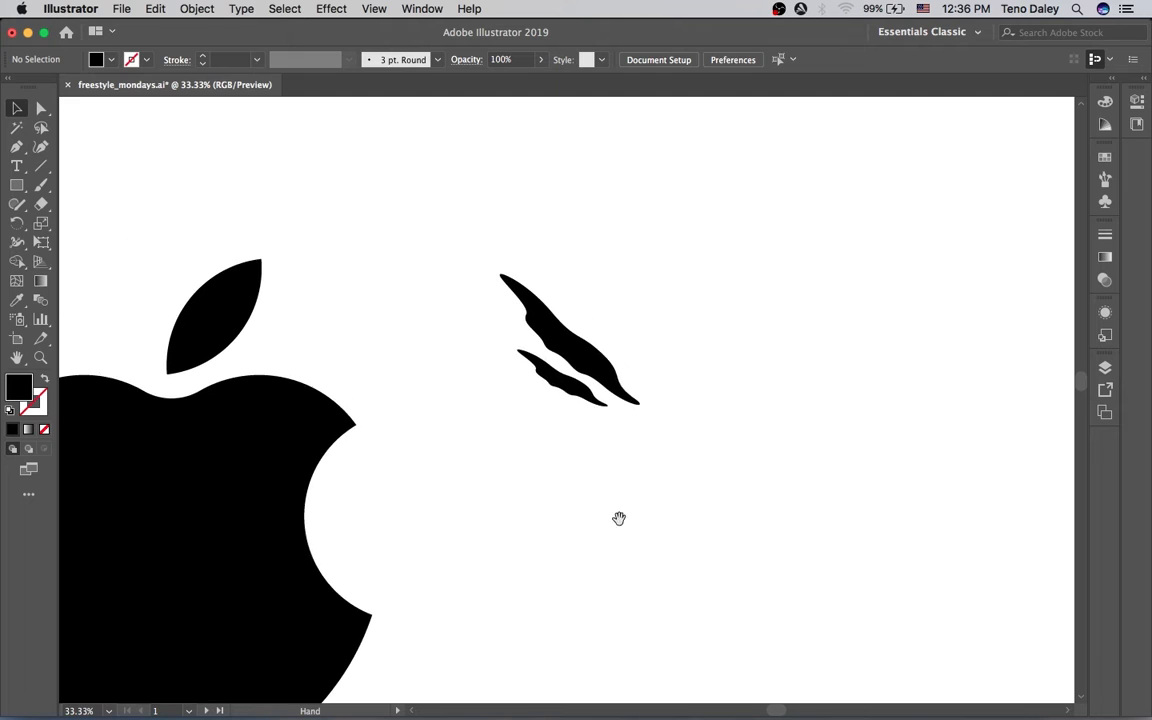
click(592, 447)
drag(547, 413, 564, 414)
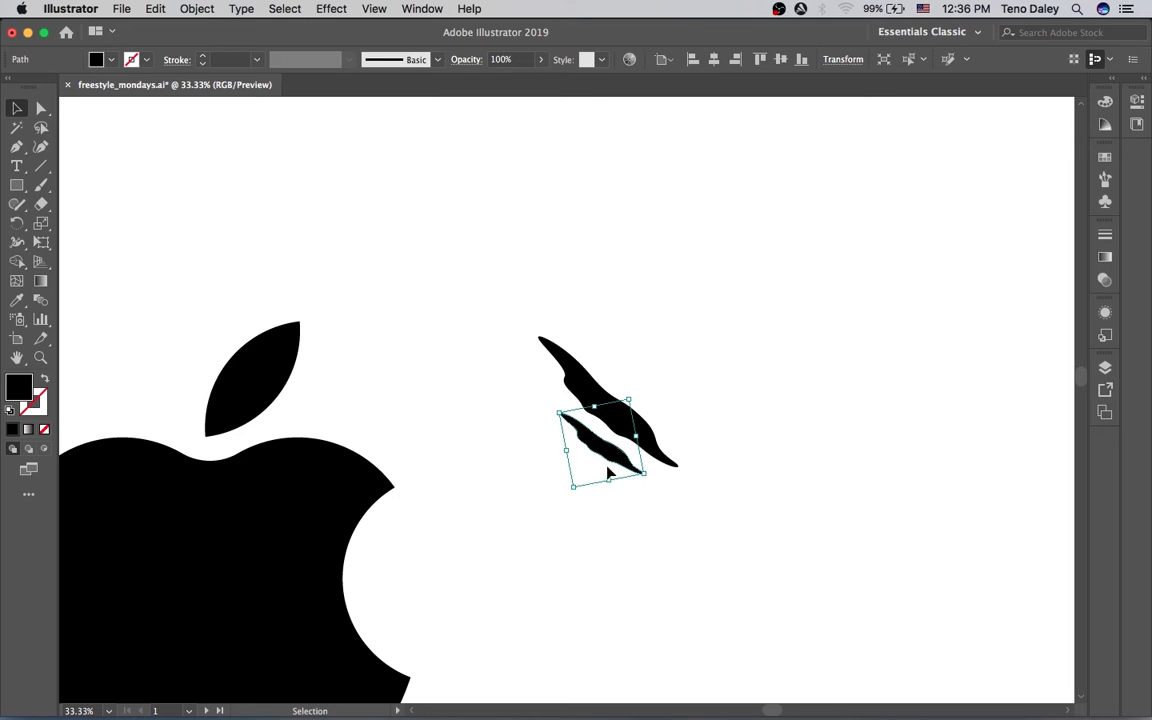
Reshape the smaller scratch by denting its upper edge and extending its upper tip.
key(a)
key(super+equal)
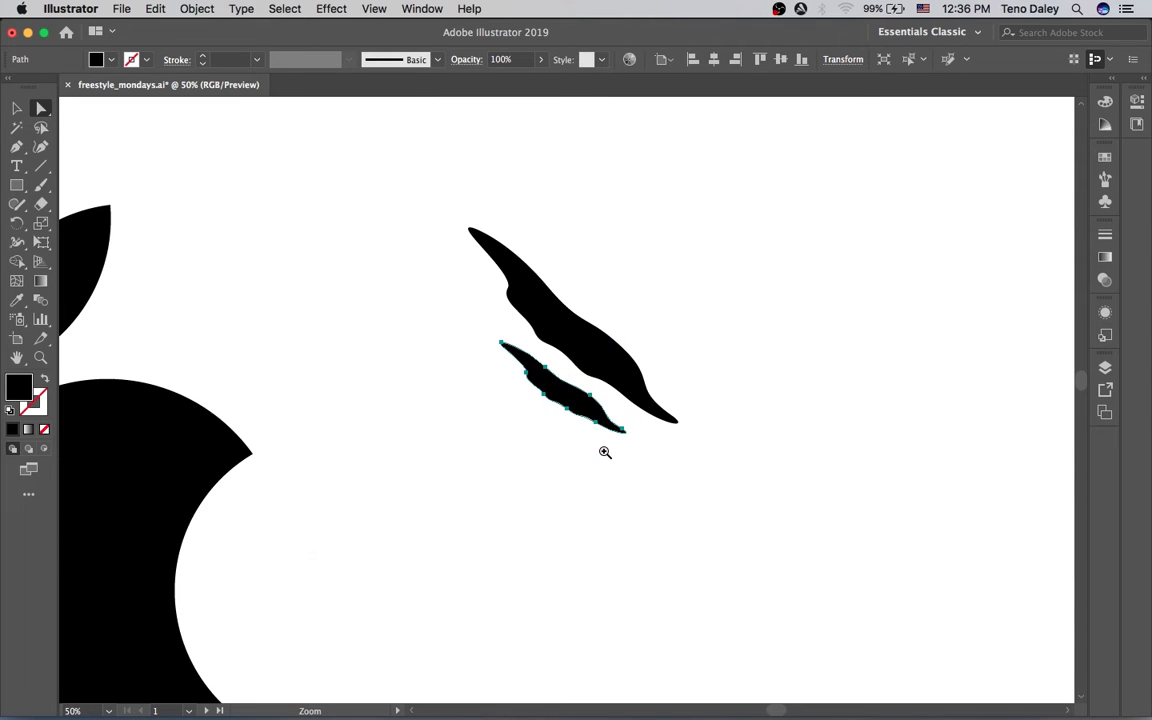
drag(545, 368, 550, 382)
drag(516, 344, 504, 336)
click(496, 306)
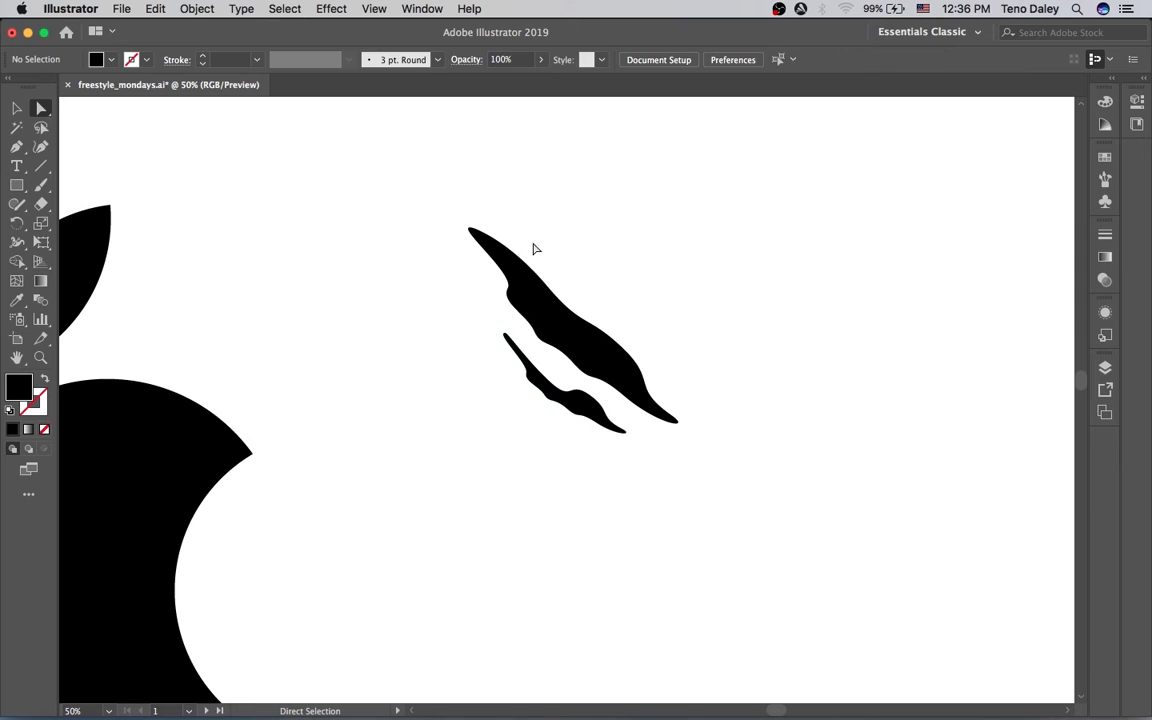
Duplicate the small scratch above the large one, rotate the copy about 180° and position it along the large scratch's upper end.
alt+super+click(572, 364)
drag(565, 426, 571, 425)
click(550, 319)
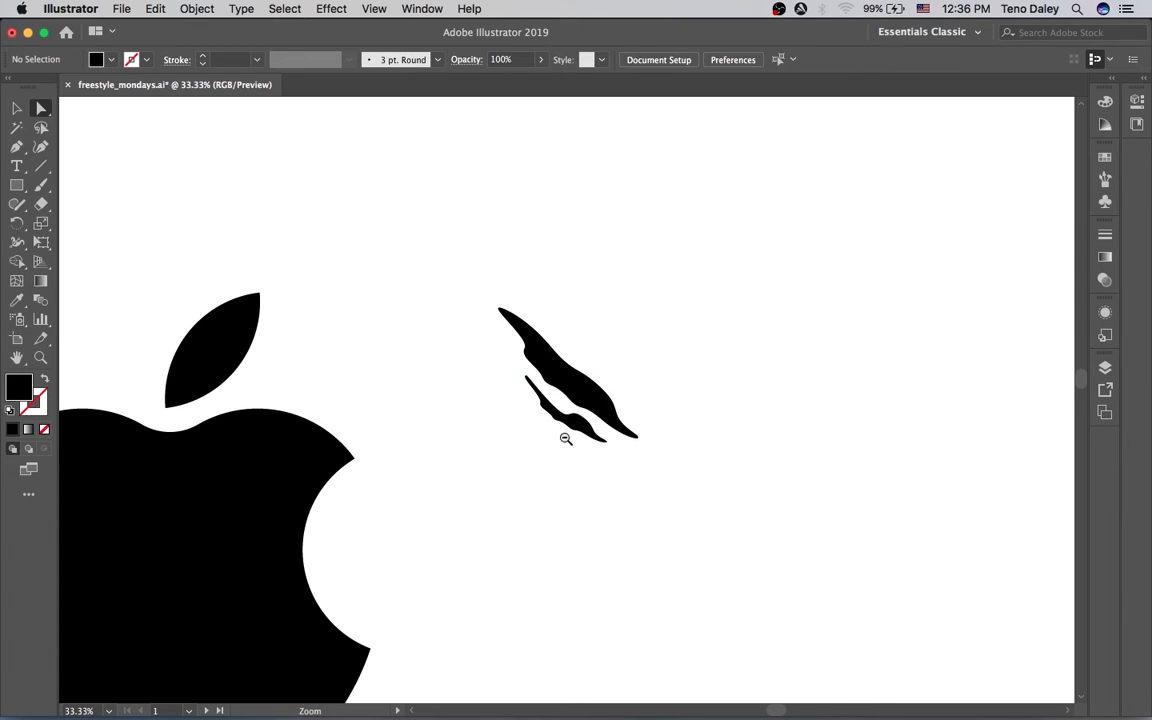
drag(556, 420, 578, 333)
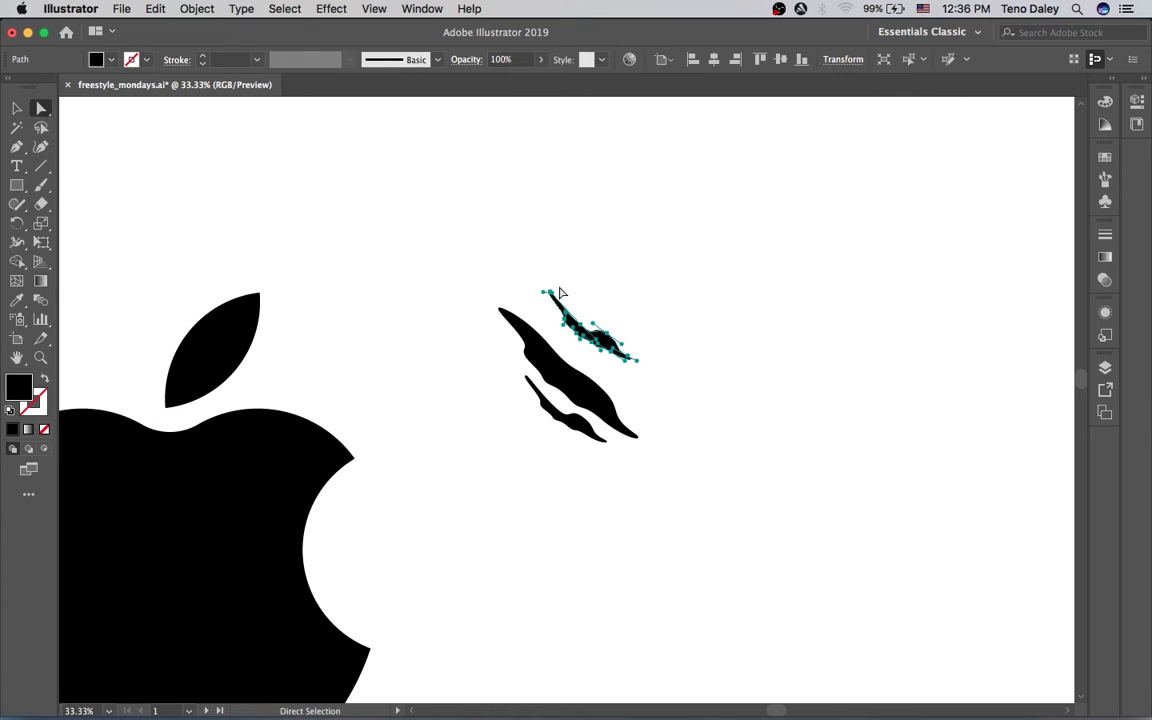
key(v)
drag(547, 287, 628, 363)
mouse_move(577, 311)
mouse_down()
mouse_move(567, 334)
mouse_move(531, 295)
mouse_move(557, 312)
mouse_up()
click(663, 383)
click(636, 388)
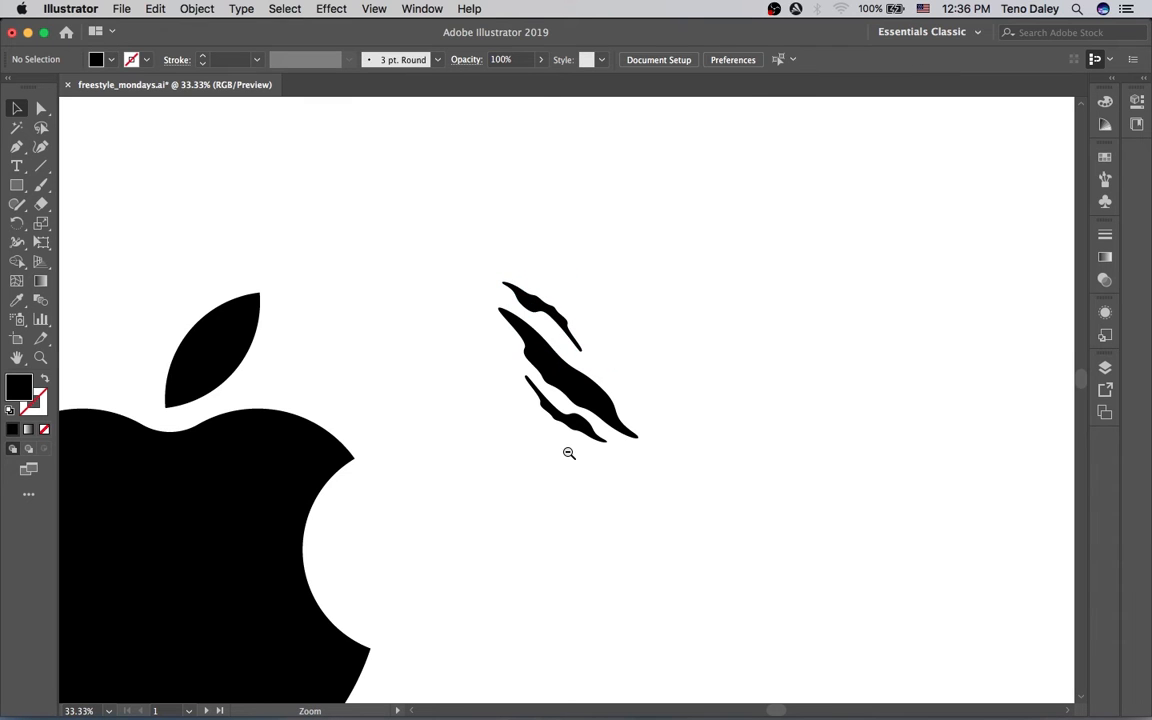
Fill the apple body with a white-to-black radial gradient and shift the gradient's centre toward the bite.
alt+super+click(568, 452)
drag(545, 428, 640, 419)
drag(471, 404, 560, 355)
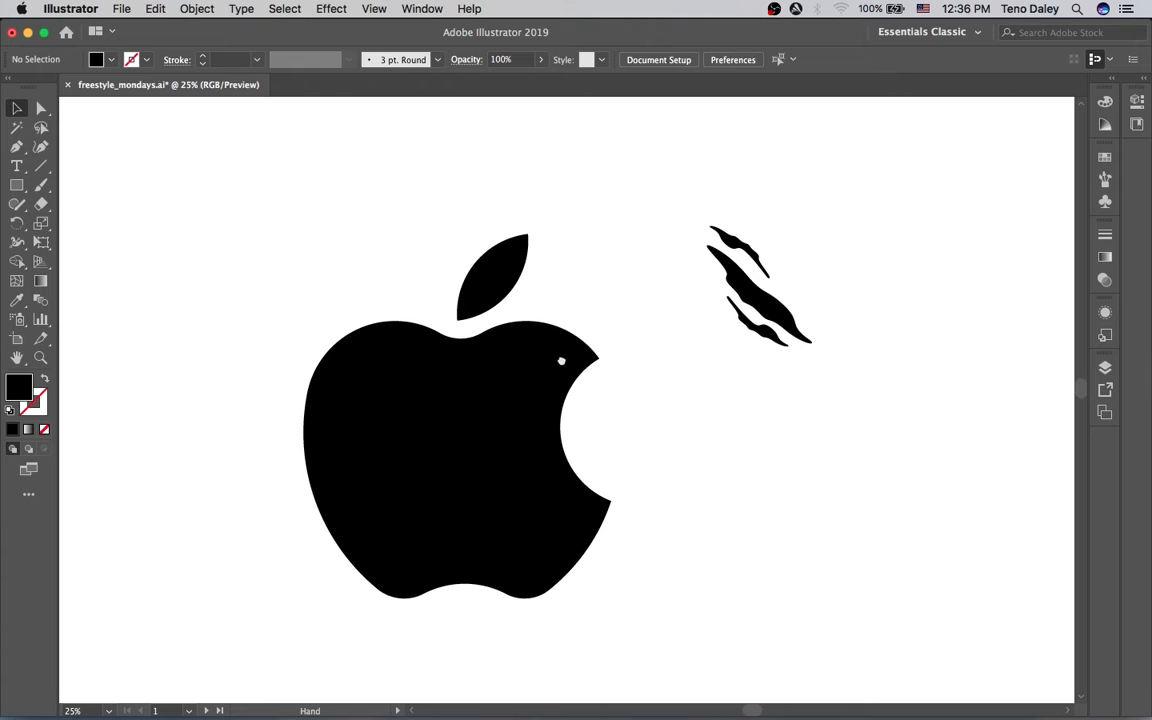
click(513, 376)
drag(583, 427, 681, 383)
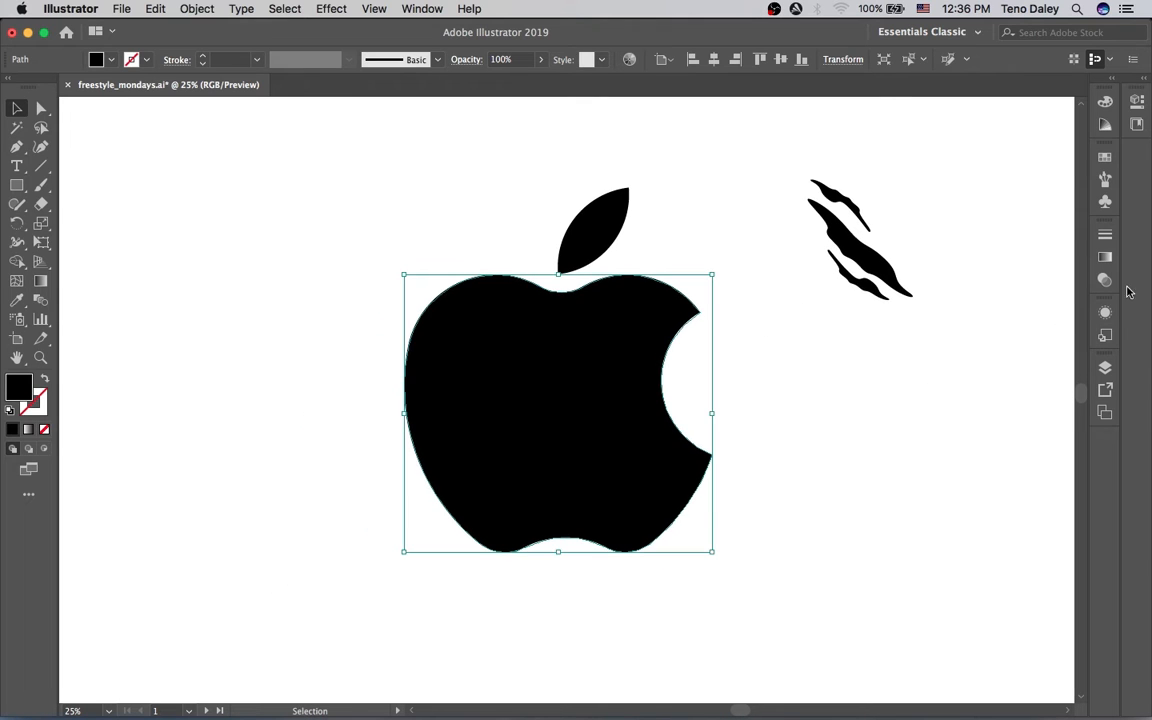
click(1105, 257)
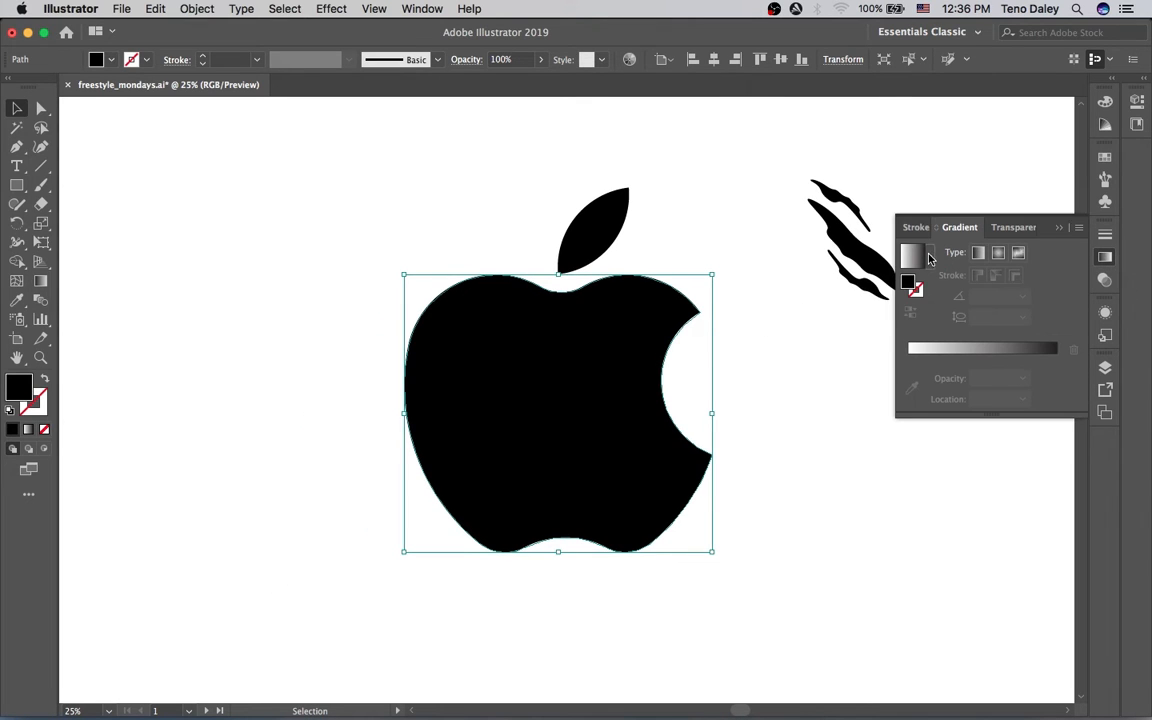
click(924, 258)
click(910, 265)
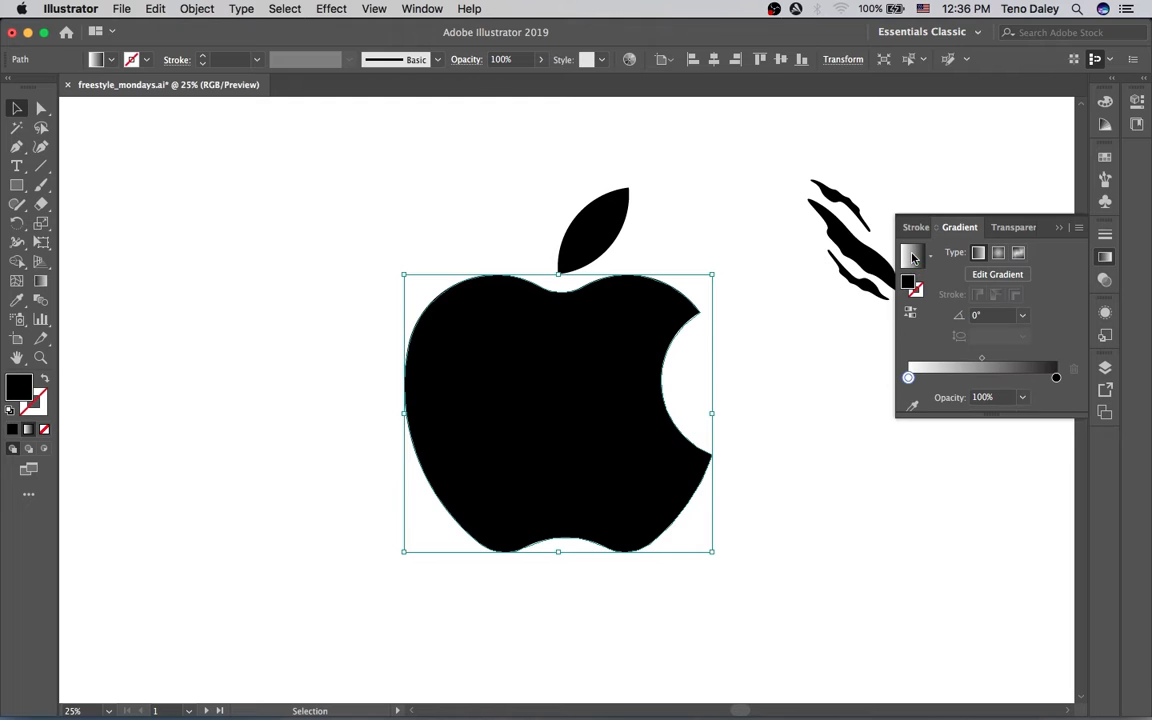
click(999, 254)
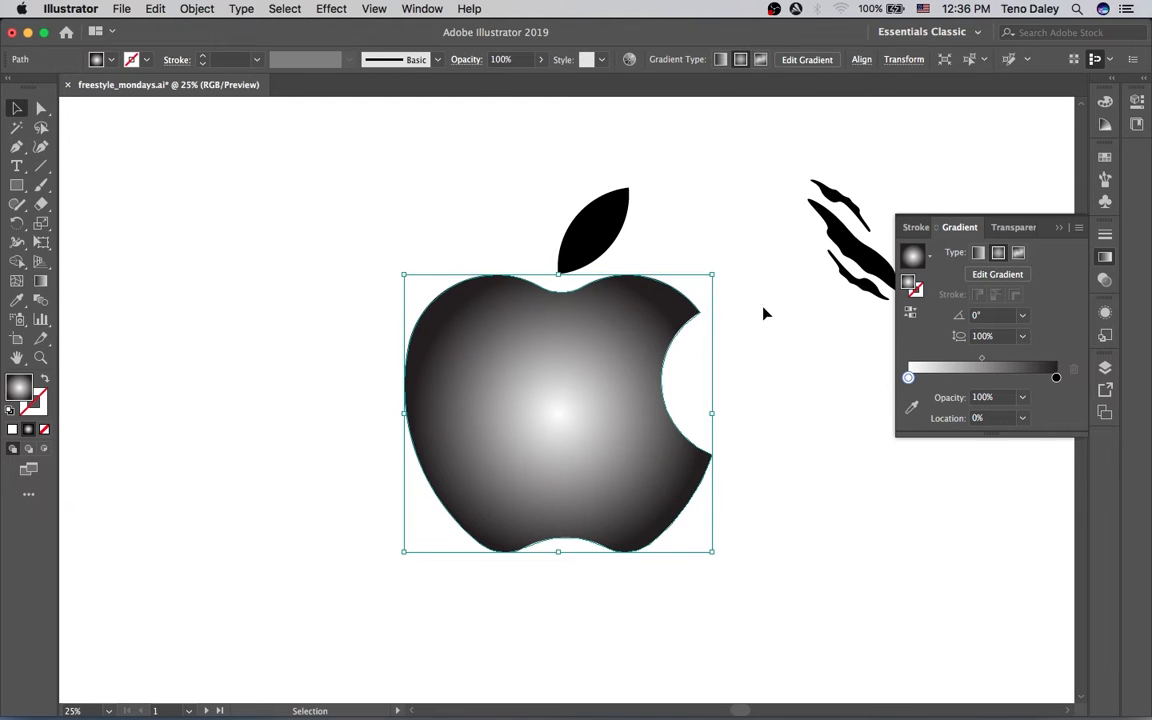
key(g)
drag(602, 419, 626, 414)
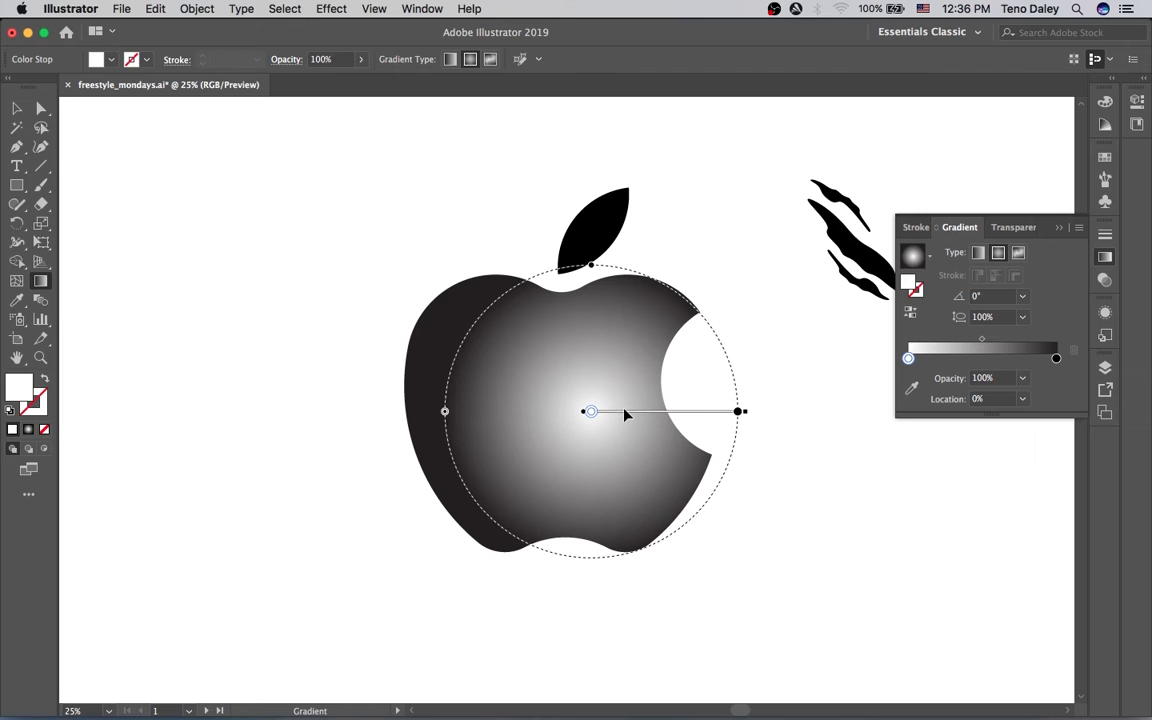
Set the gradient's white centre stop to golden yellow in HSB: hue 50.14°, saturation 83.53%, brightness 100%.
click(909, 361)
double_click(908, 360)
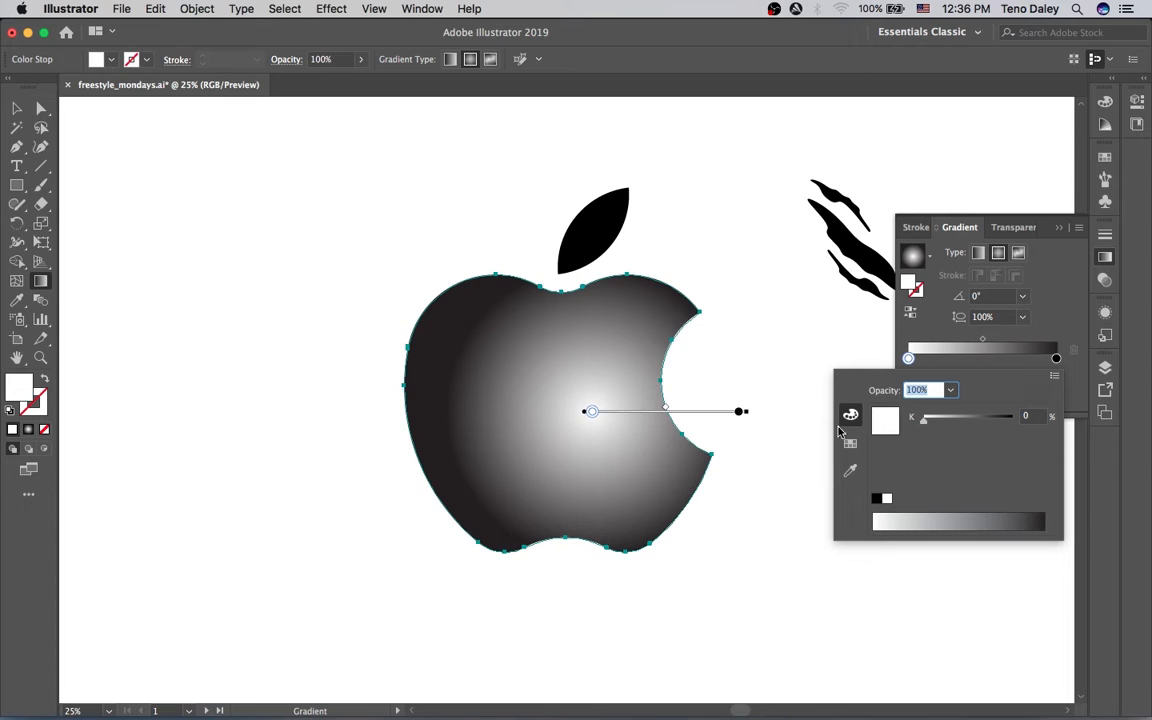
click(1054, 375)
click(995, 420)
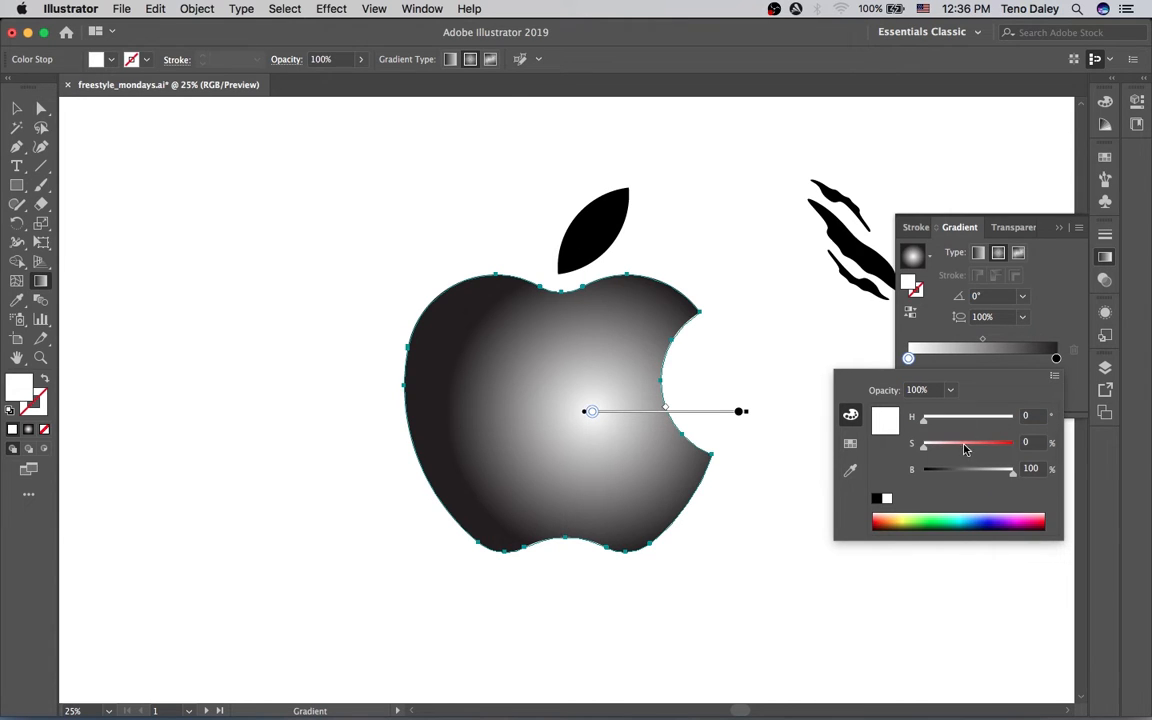
click(894, 517)
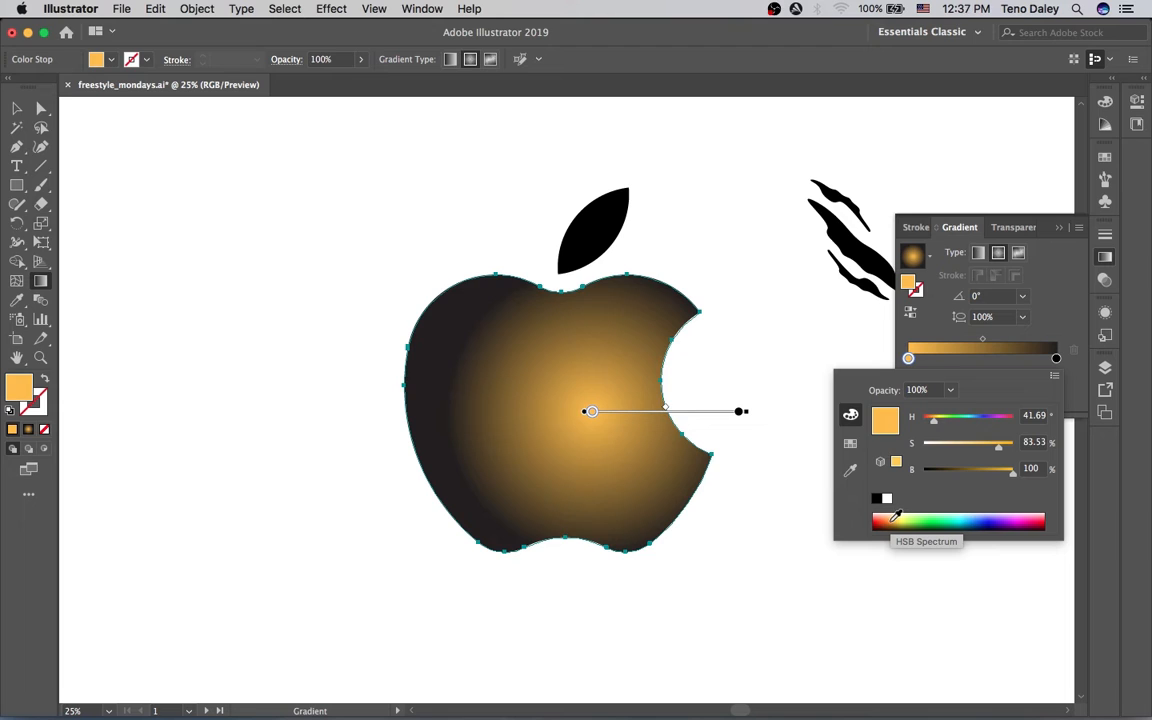
click(900, 517)
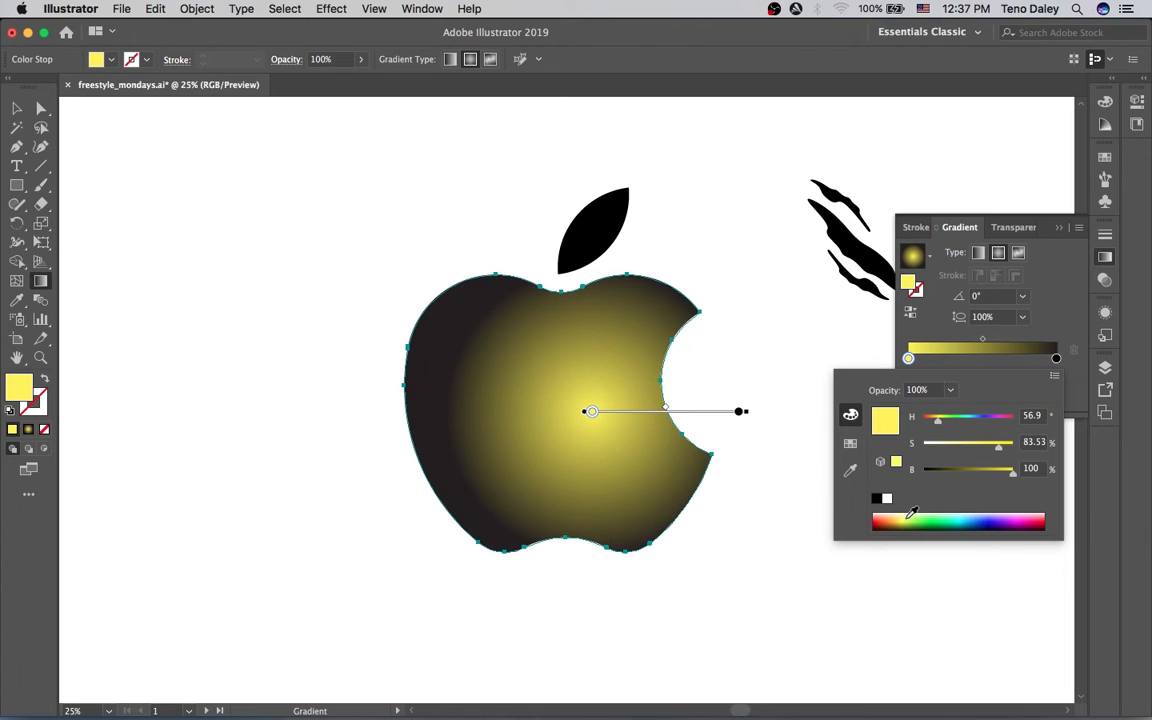
click(909, 515)
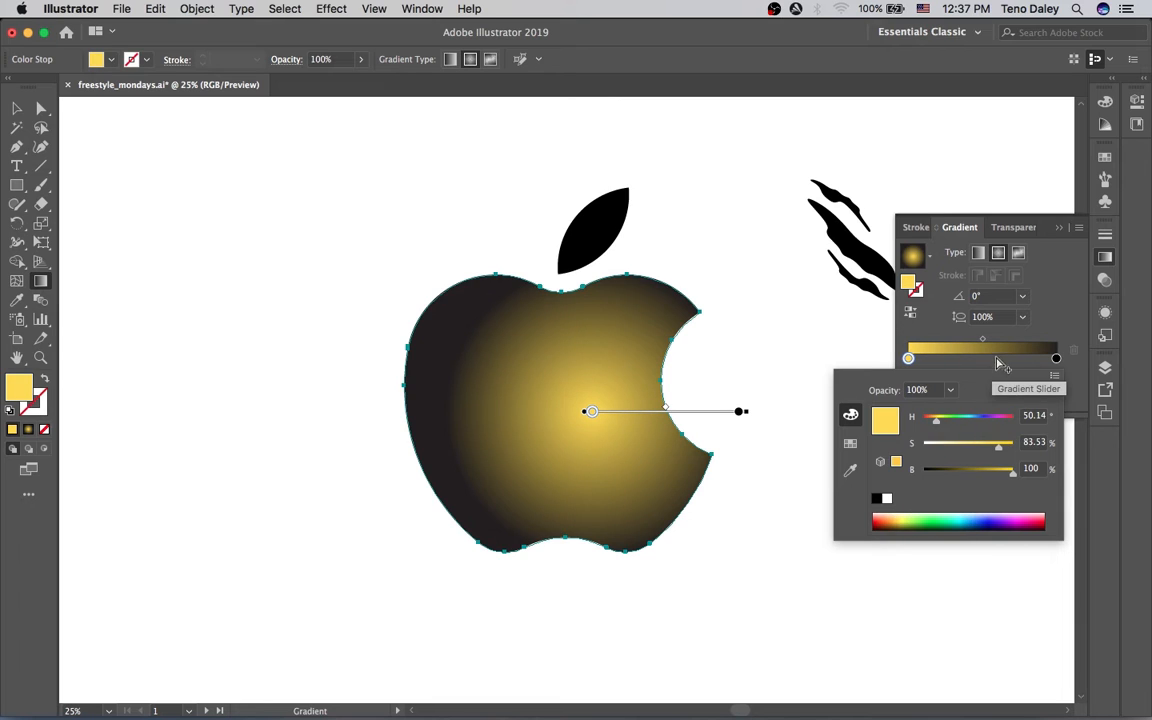
click(1017, 367)
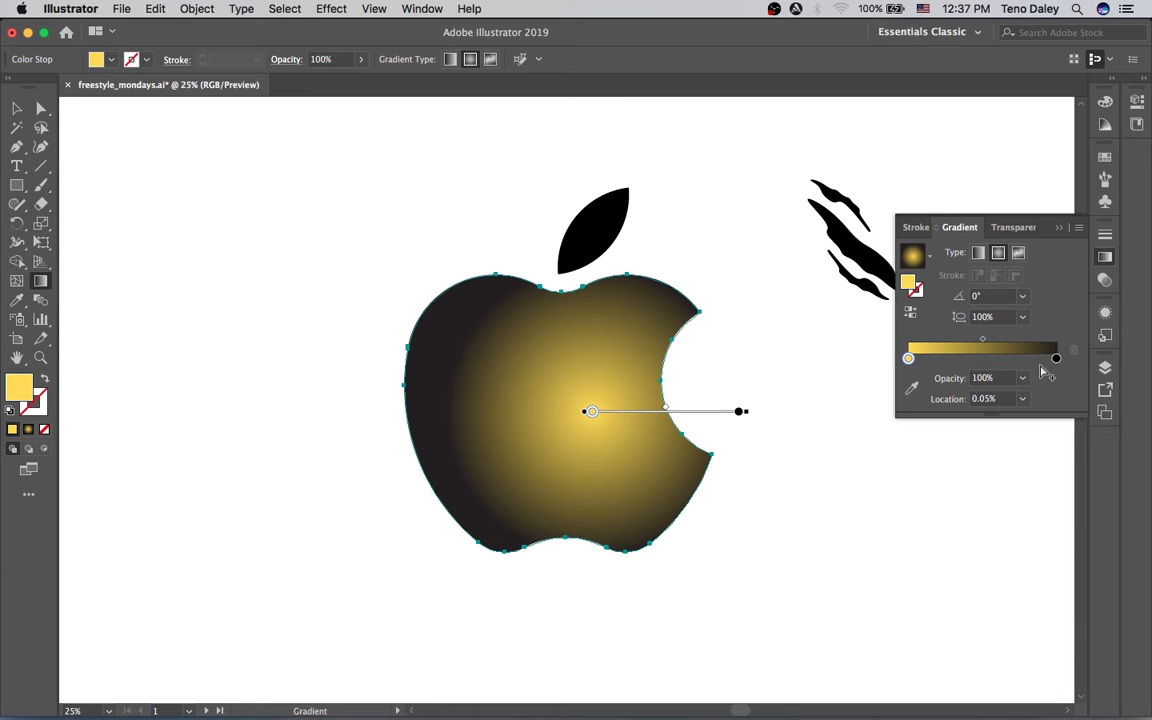
Switch the apple gradient's black outer stop to HSB and recolour it to a soft orange.
double_click(1056, 359)
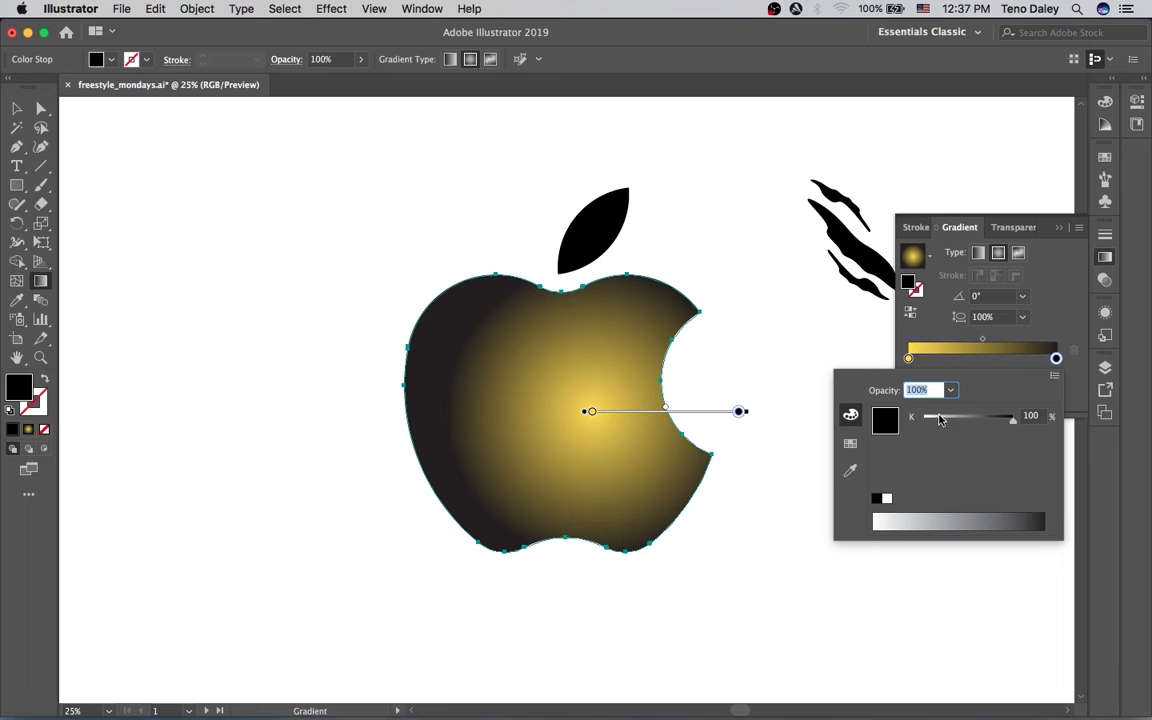
click(1054, 376)
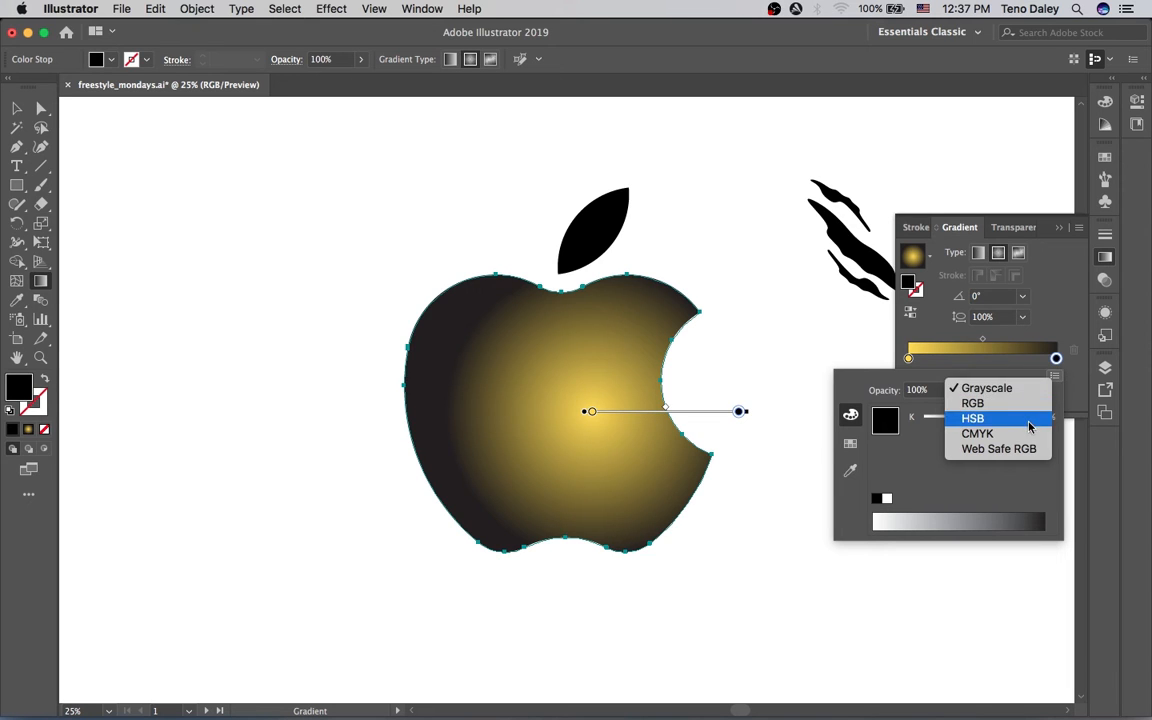
click(948, 417)
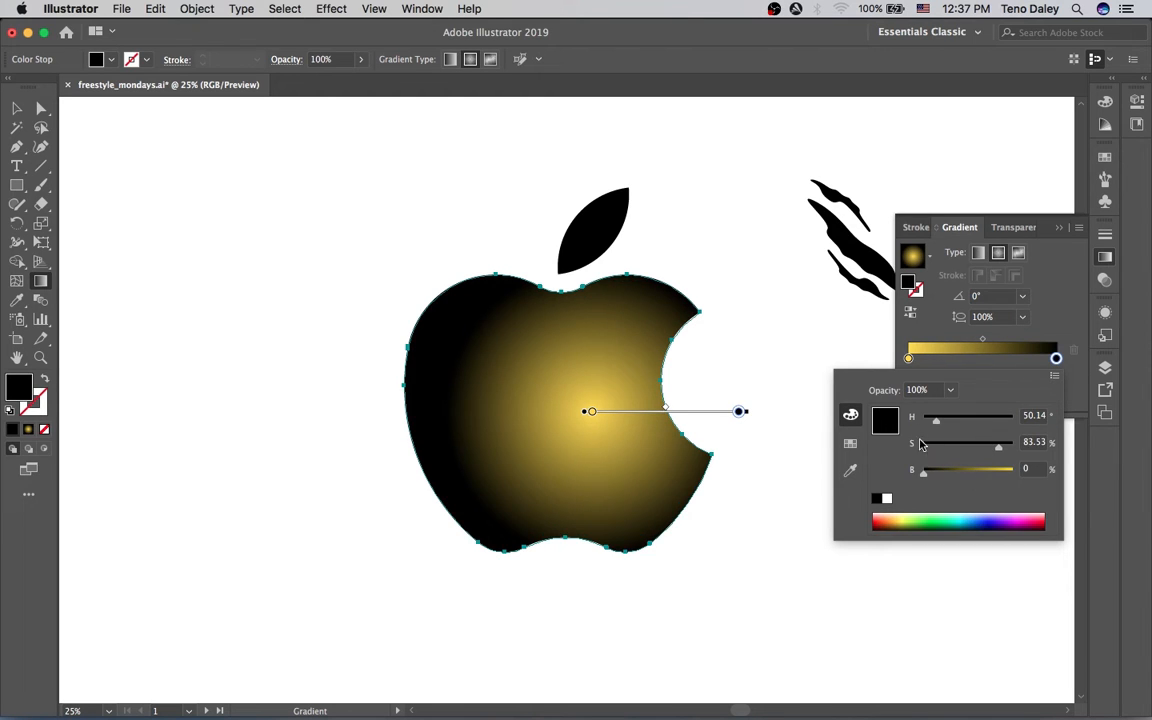
click(878, 514)
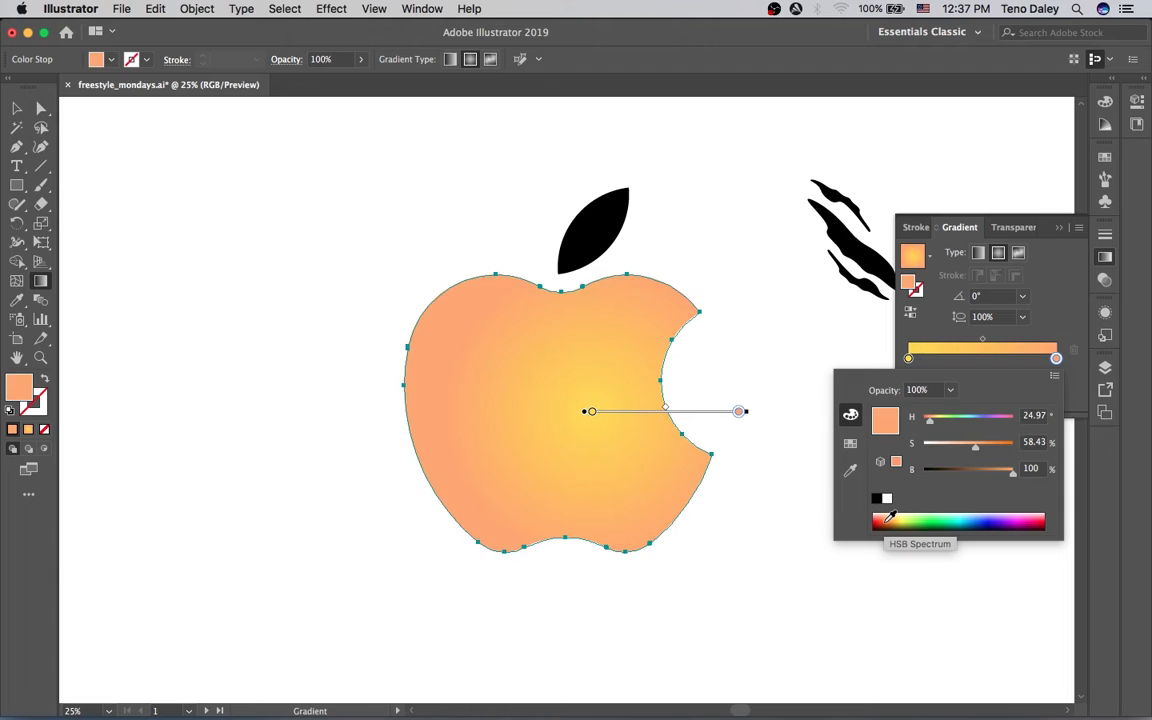
click(890, 517)
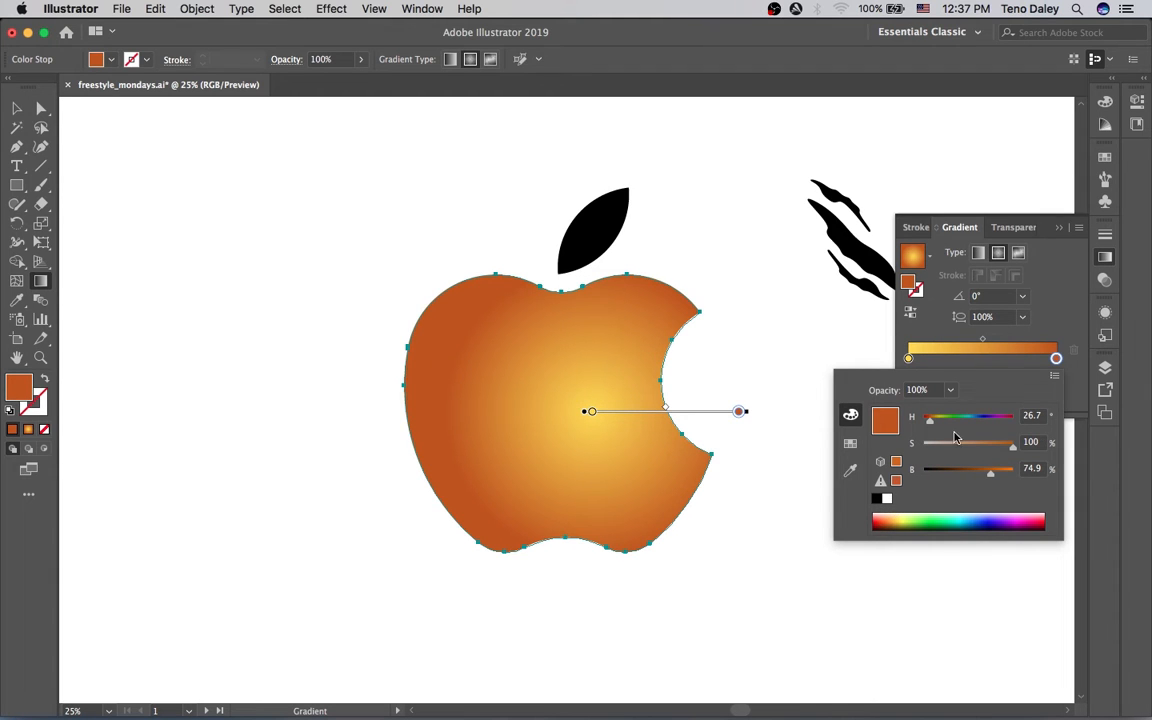
drag(998, 475, 979, 450)
Lighten the gradient's centre stop to hue 50.07°, saturation 56.86%, and add a middle stop of the same yellow at 41.62%.
click(930, 365)
click(916, 360)
drag(914, 360, 908, 360)
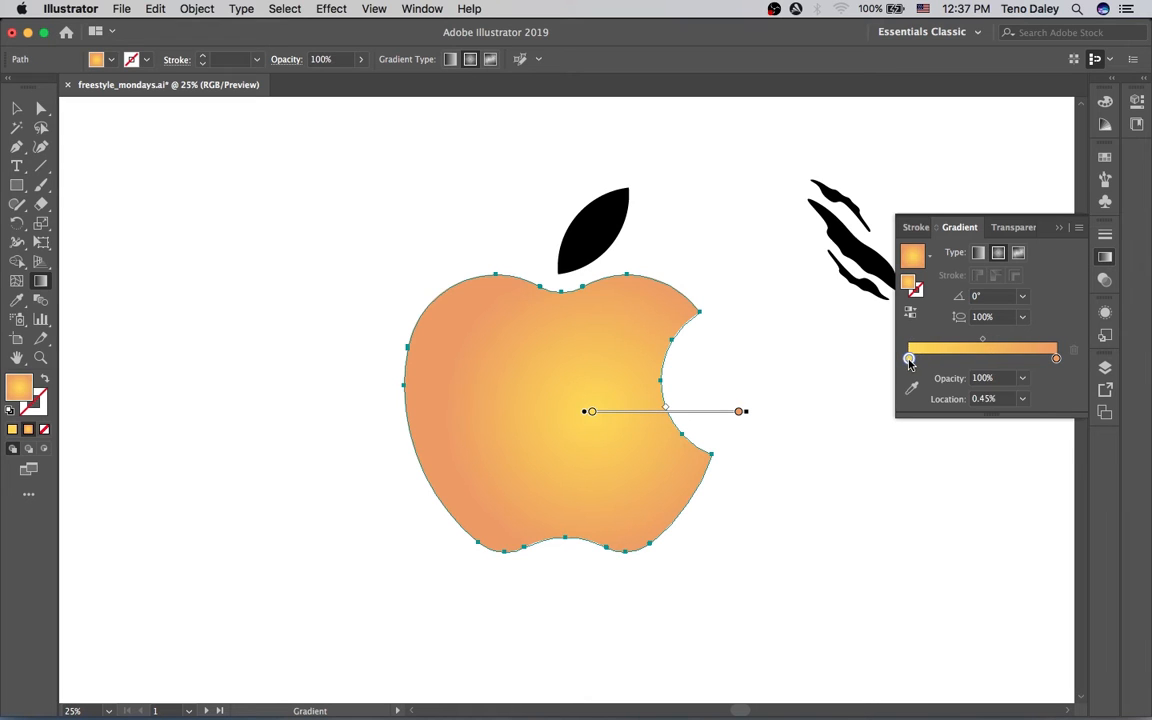
double_click(909, 359)
click(976, 445)
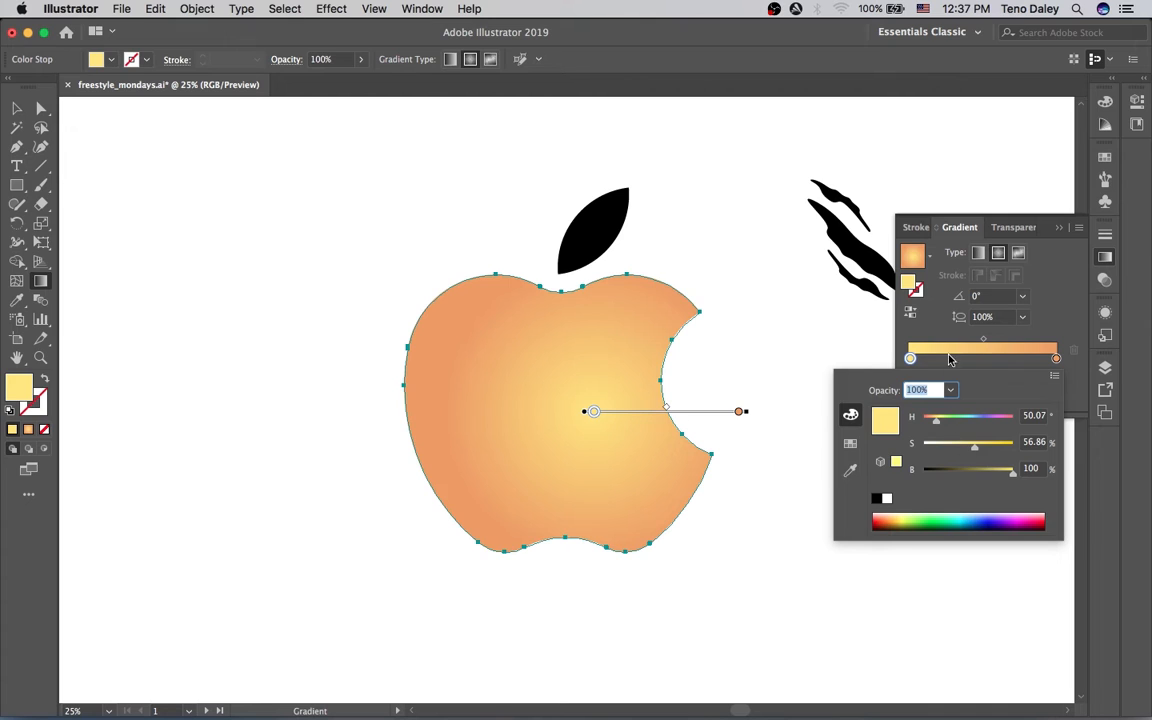
click(950, 359)
drag(917, 360, 970, 362)
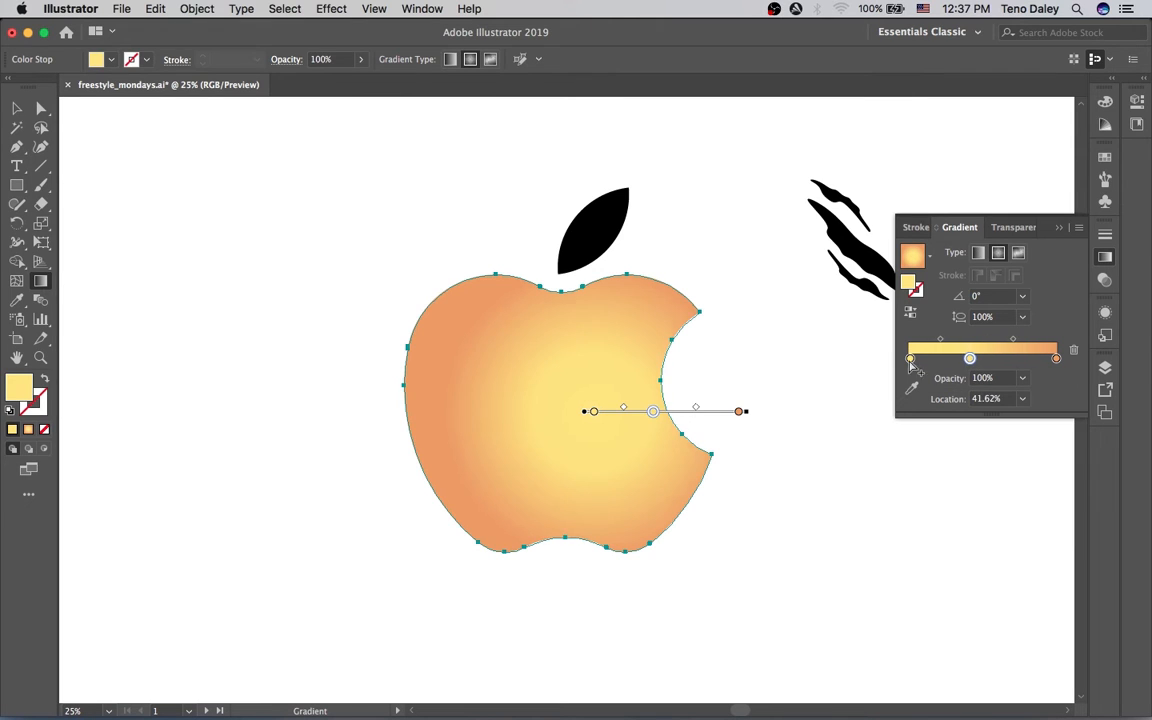
Set the gradient's centre stop to off-white in HSB: hue 48°, saturation 5.88%, brightness 100%.
double_click(911, 359)
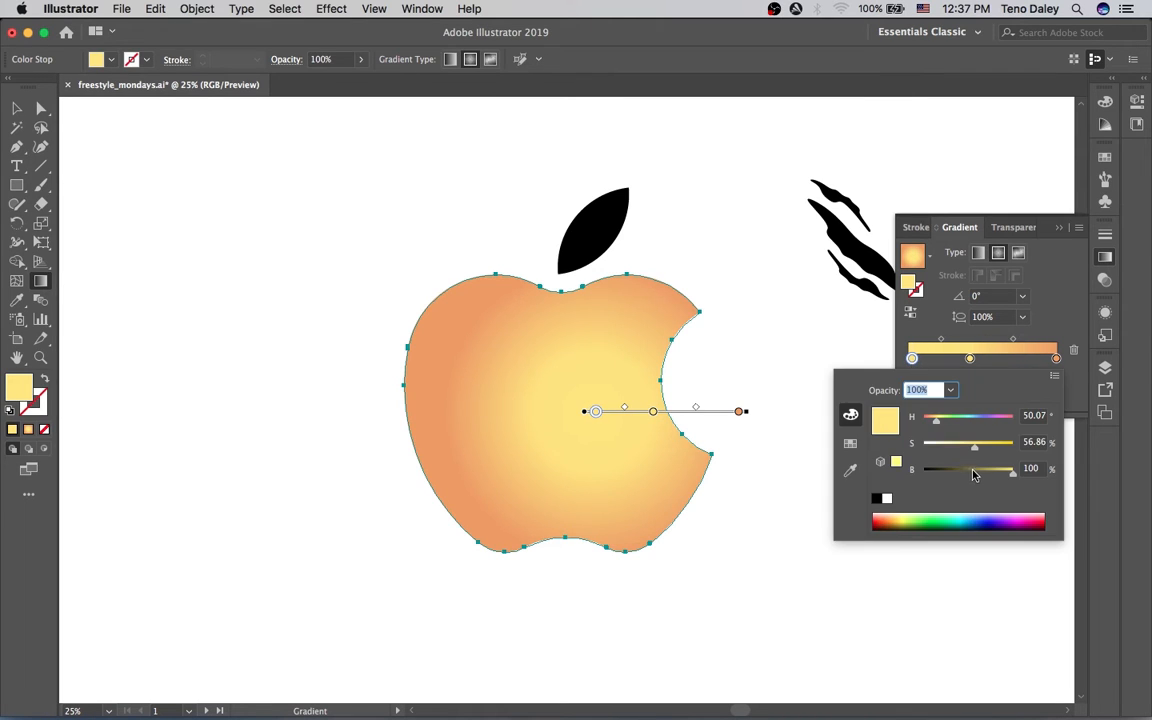
click(938, 447)
drag(933, 449, 930, 457)
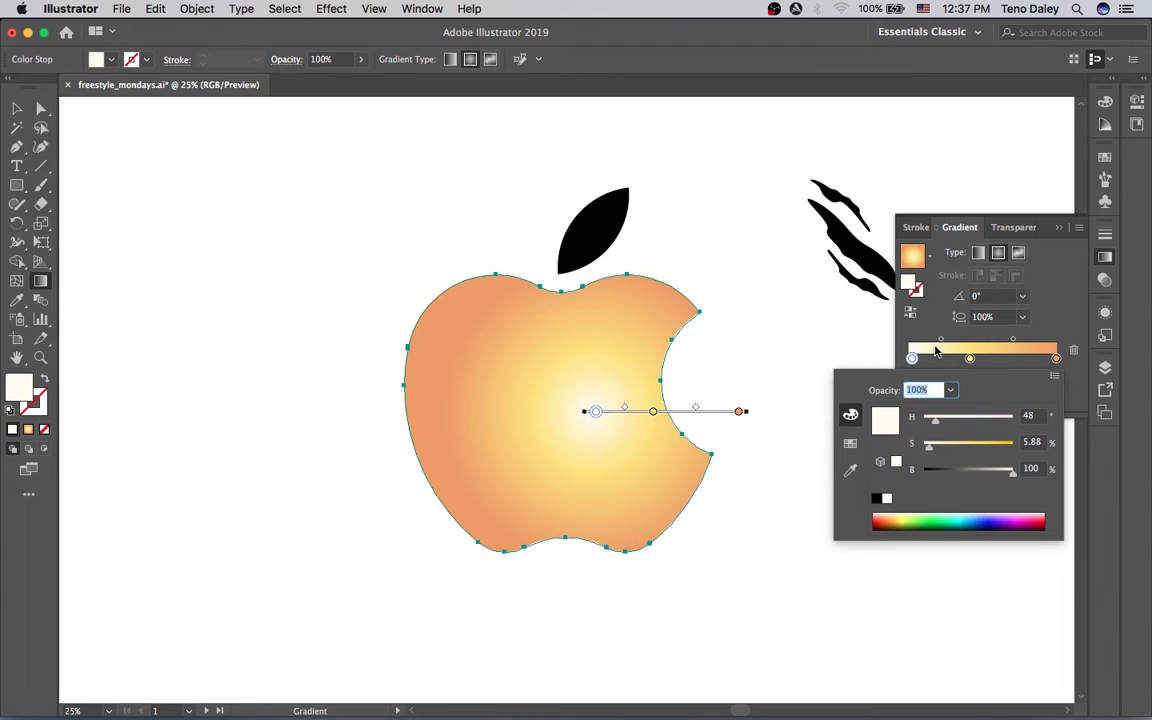
click(928, 335)
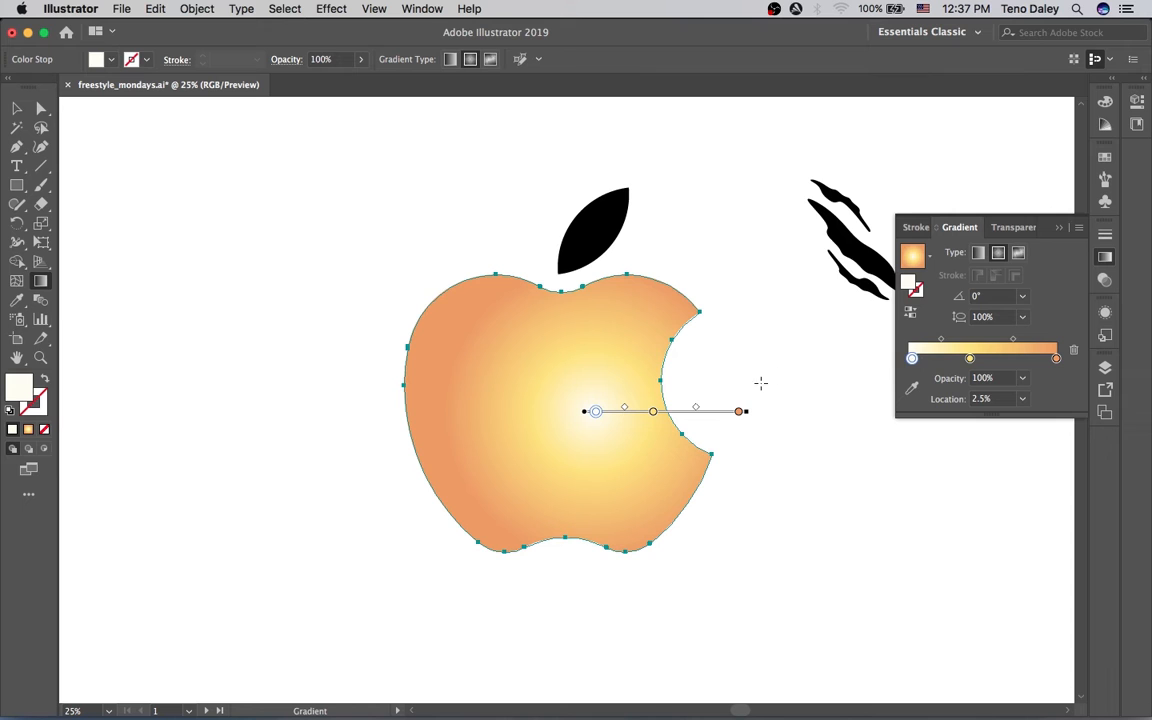
Enlarge the radial gradient, shift its centre close to the apple's bite, and place the yellow middle stop at 39.68%.
drag(751, 411, 788, 411)
mouse_move(675, 415)
mouse_down()
mouse_move(663, 412)
mouse_move(746, 418)
mouse_up()
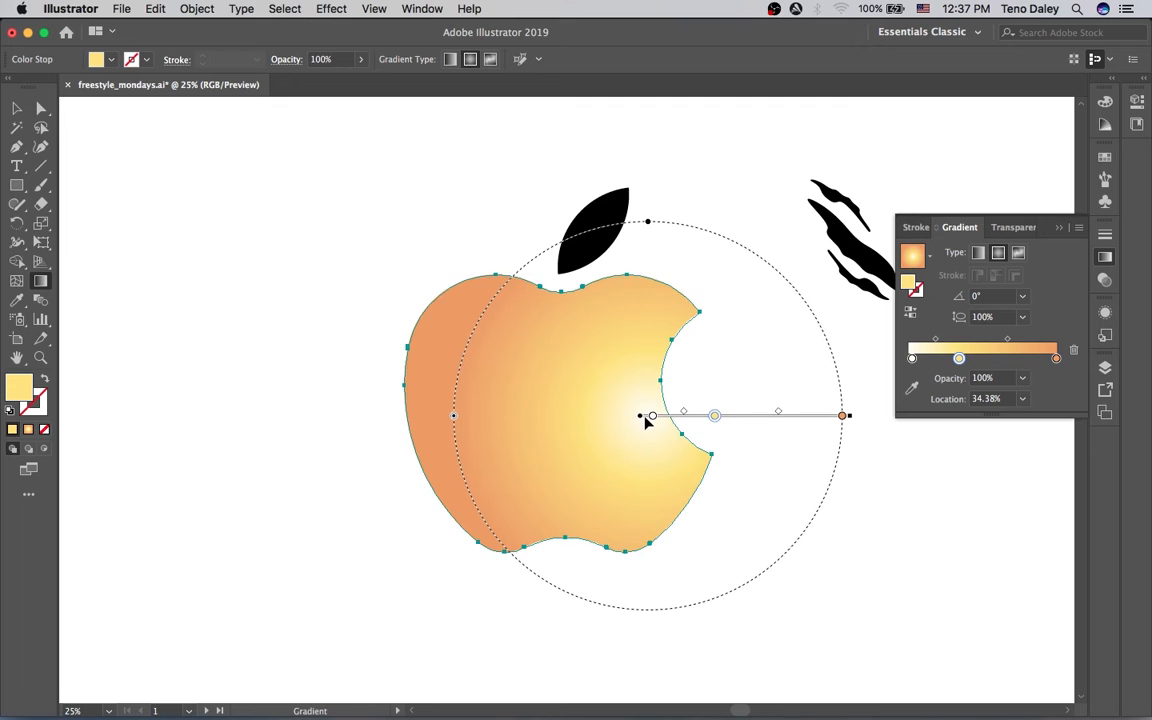
drag(853, 421, 903, 421)
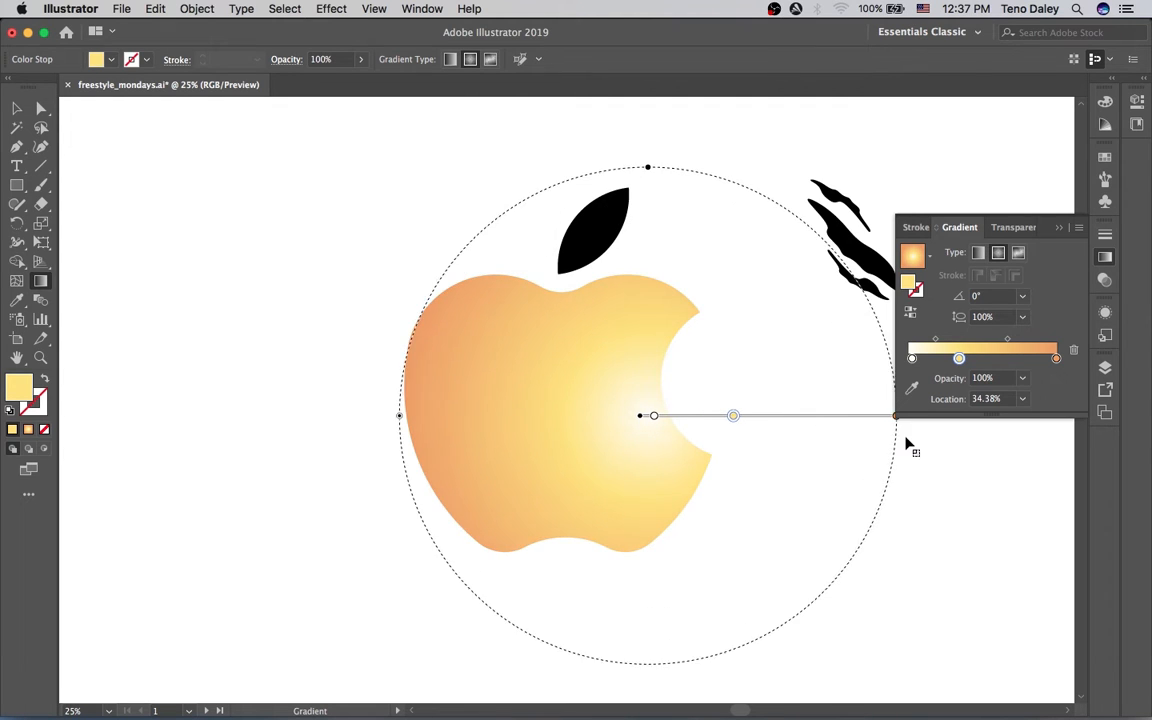
drag(653, 420, 630, 421)
mouse_move(734, 419)
mouse_down()
mouse_move(748, 422)
mouse_move(688, 432)
mouse_move(698, 416)
mouse_up()
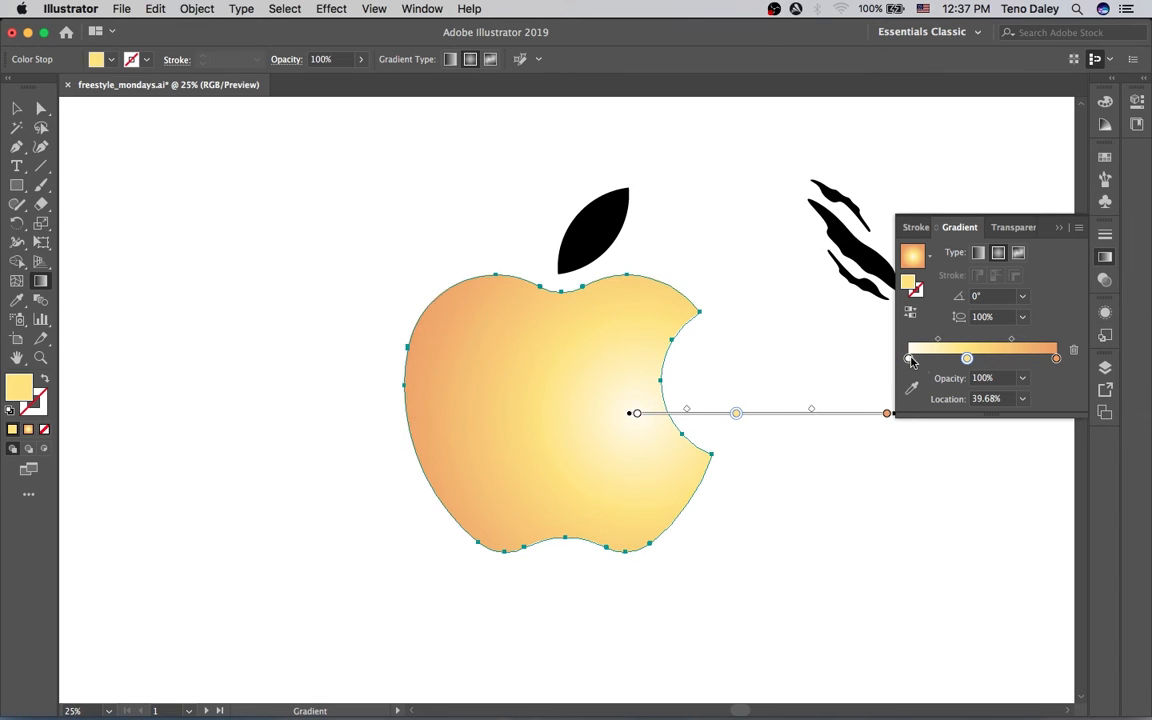
Warm the gradient's centre stop to cream, with hue 47.14°, saturation 10.98% and brightness 100%, and deselect the apple.
double_click(908, 358)
drag(942, 445, 938, 447)
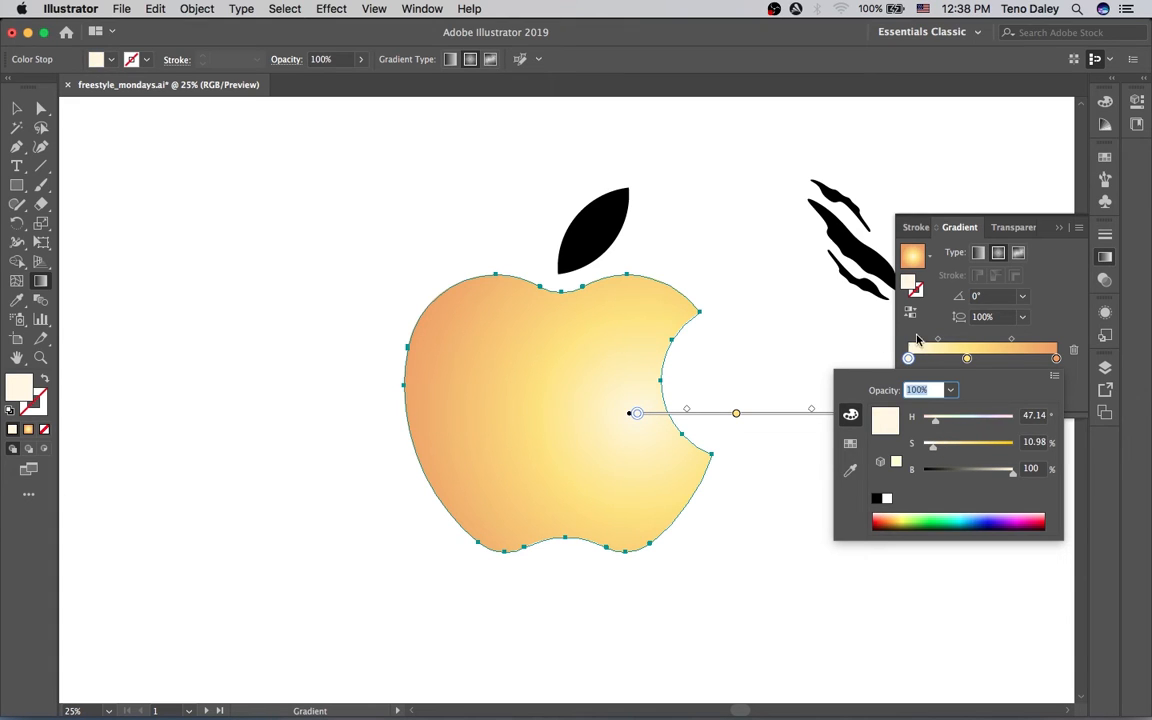
key(Return)
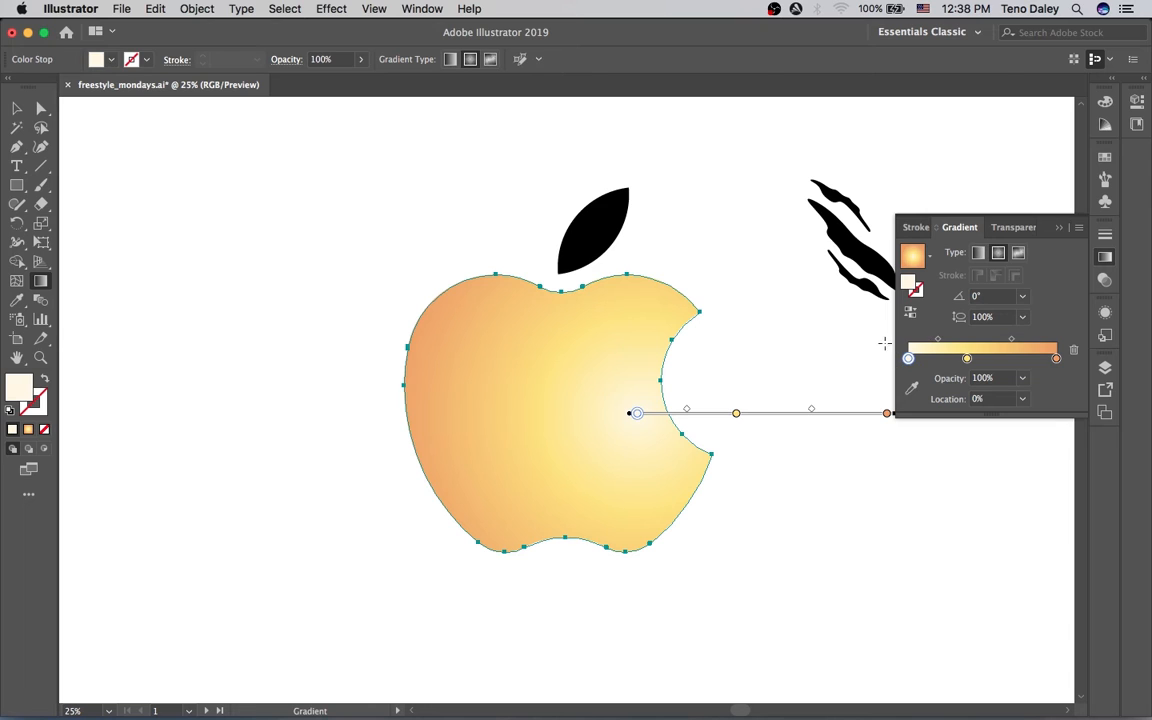
key(v)
click(780, 337)
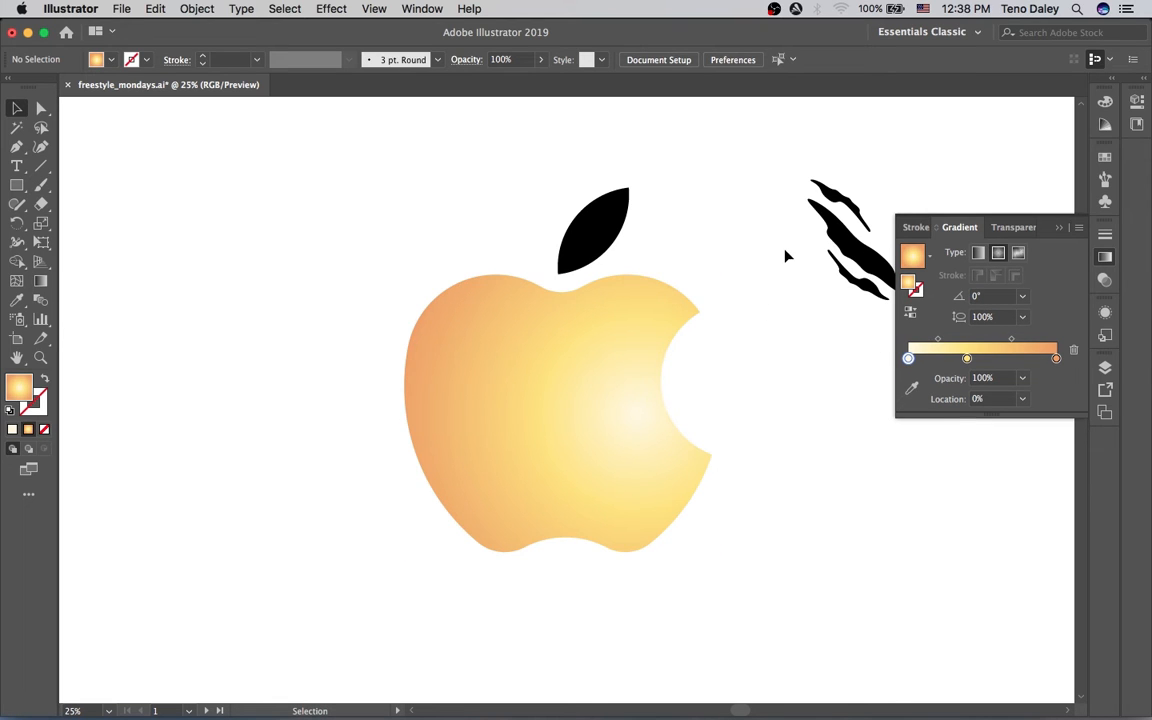
Select the three black scratch shapes beside the apple and make a new pattern from them.
key(space)
drag(834, 297, 766, 378)
key(space)
drag(706, 188, 762, 366)
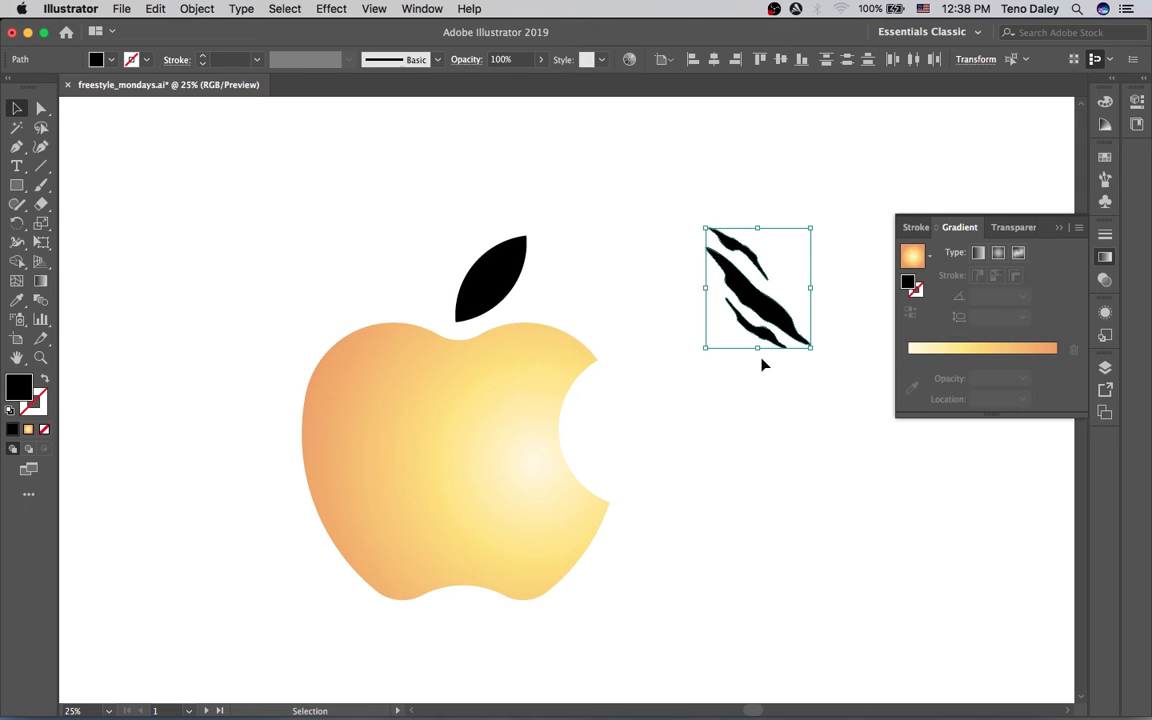
click(241, 8)
mouse_move(200, 6)
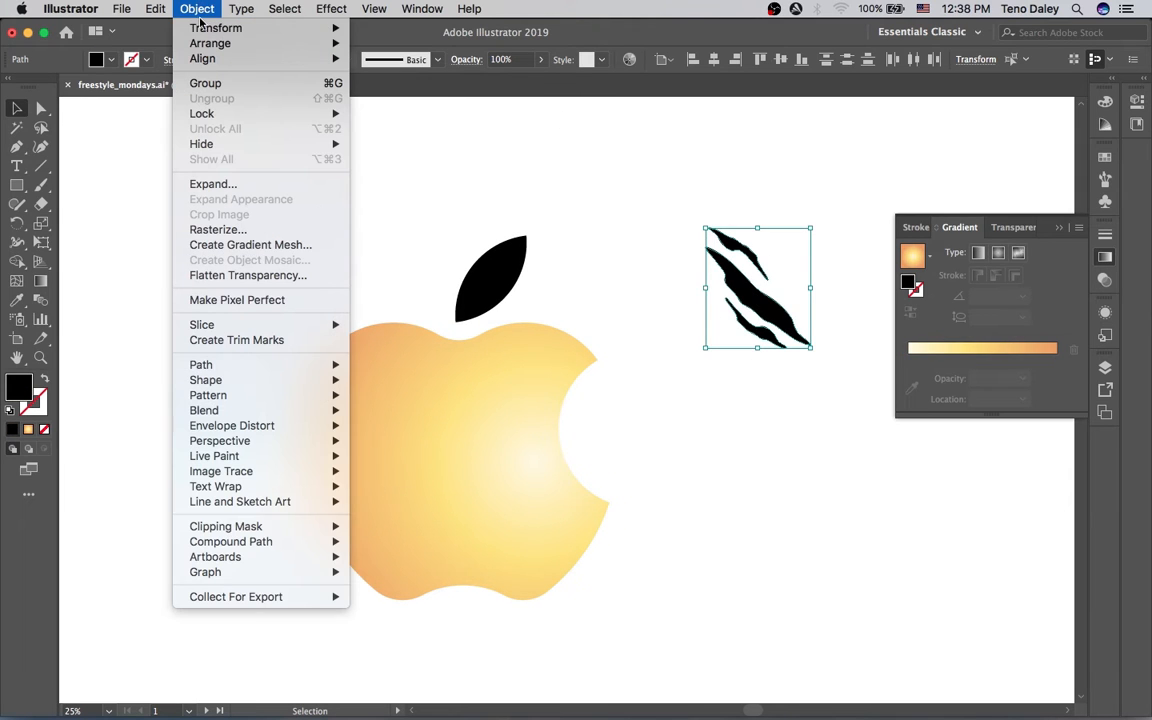
mouse_move(255, 395)
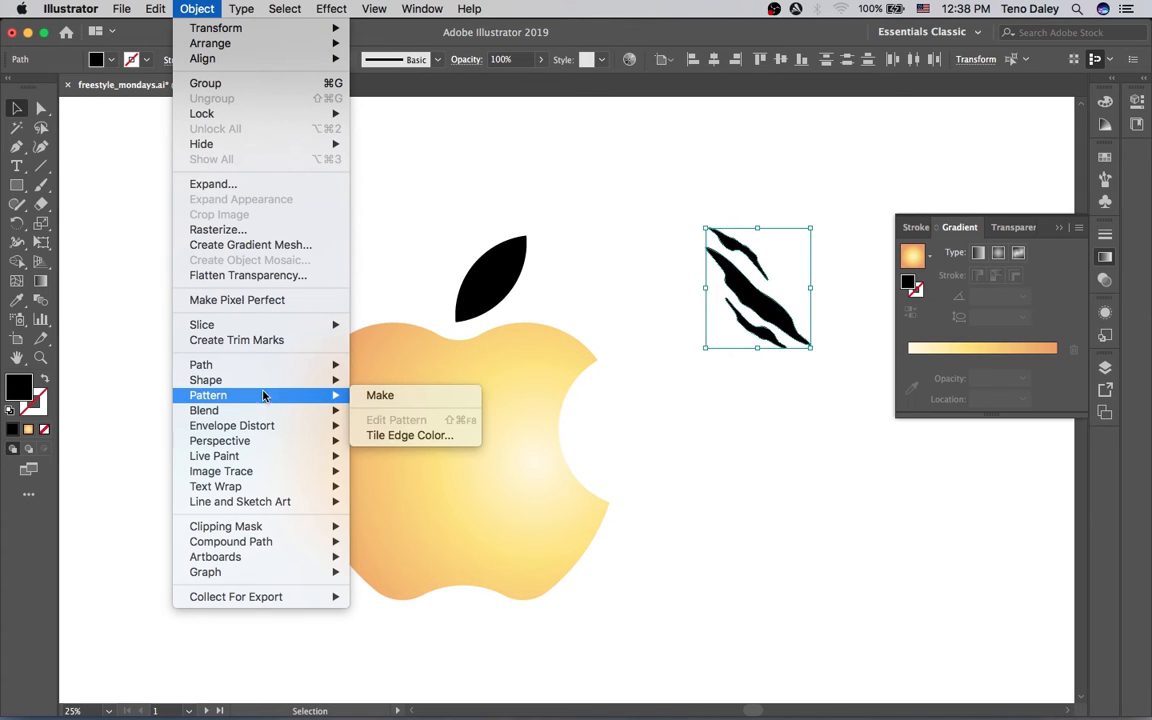
click(378, 396)
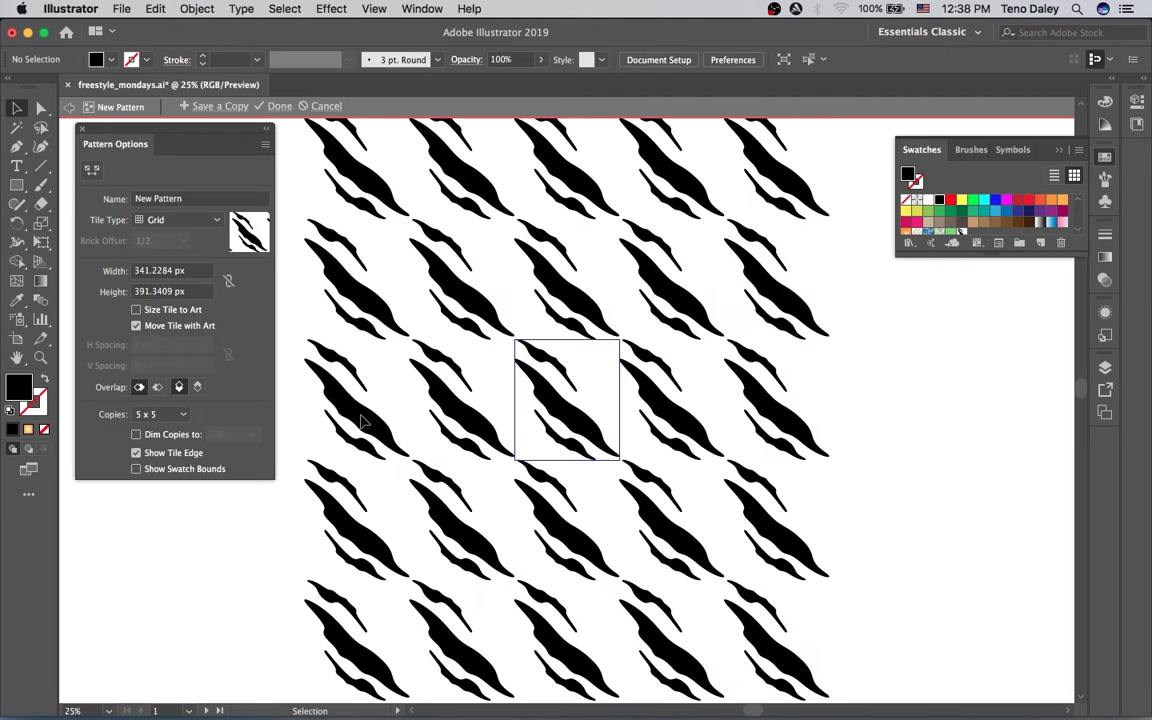
Compare the Brick by Column, Hex by Column and Hex by Row tile types and settle on Brick by Row for the pattern.
click(158, 219)
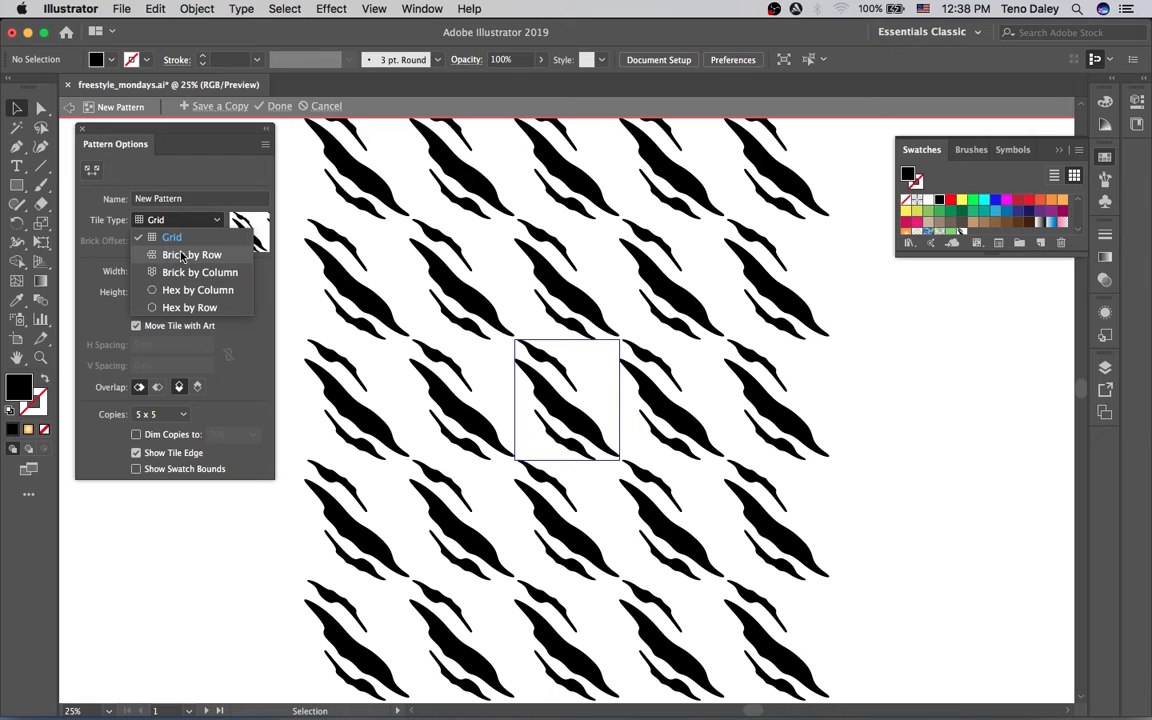
click(186, 254)
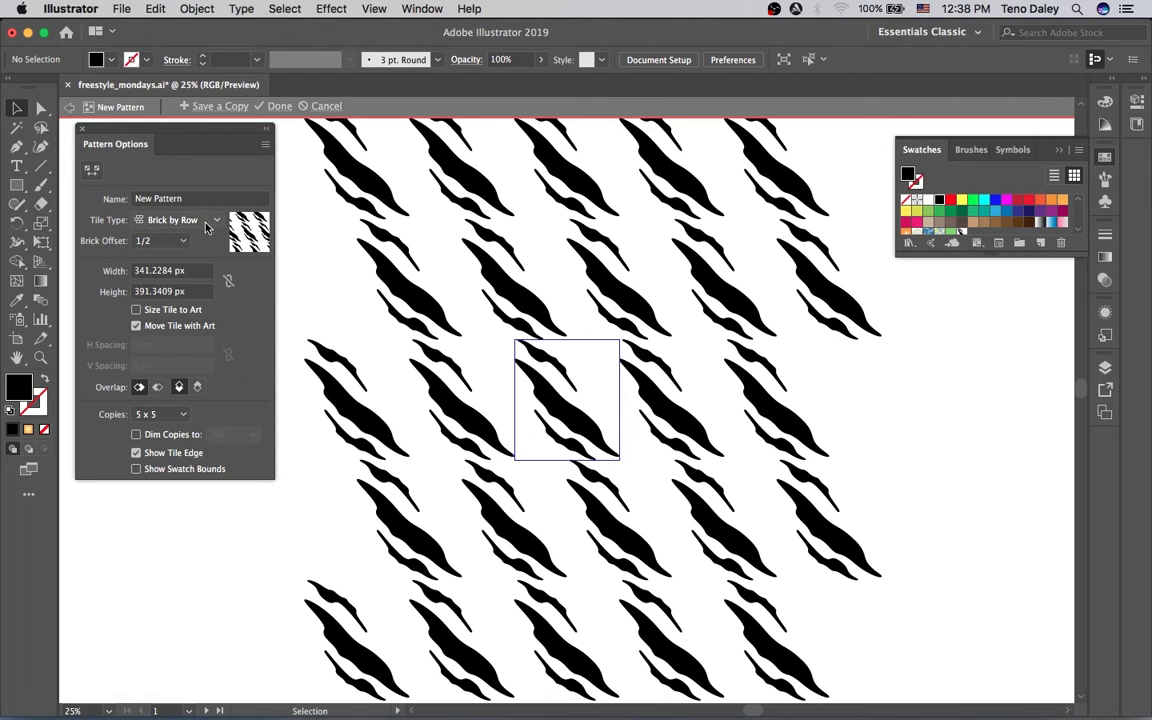
click(167, 221)
click(192, 273)
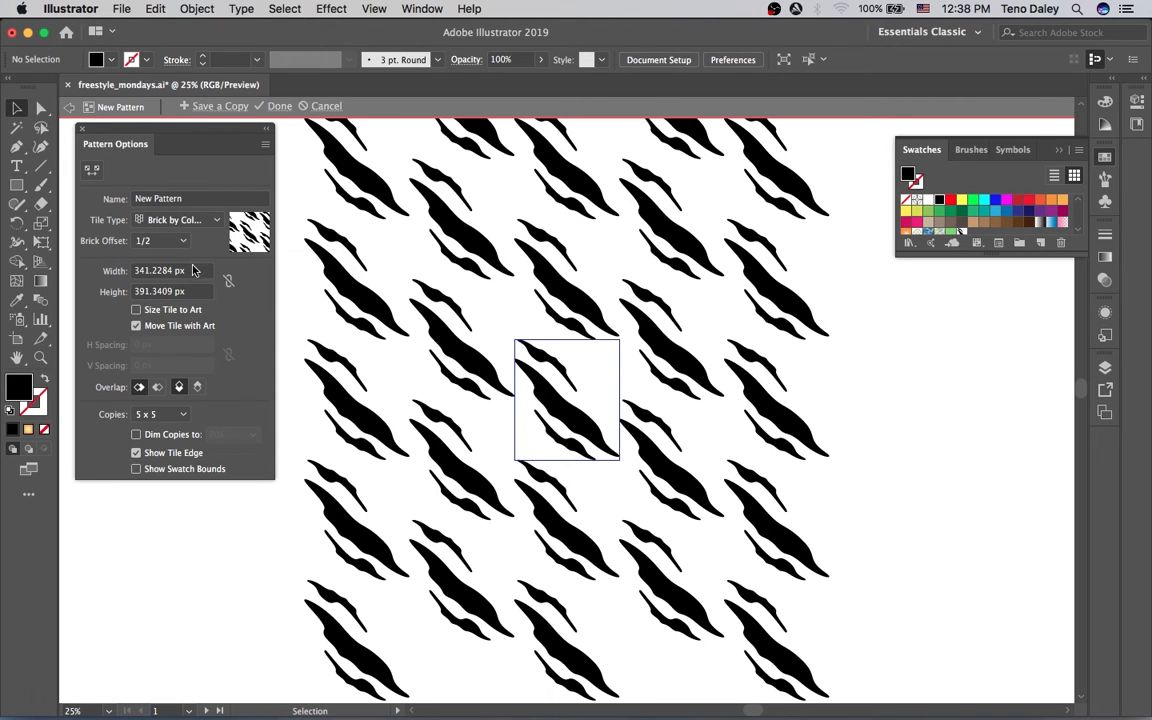
click(188, 221)
click(194, 289)
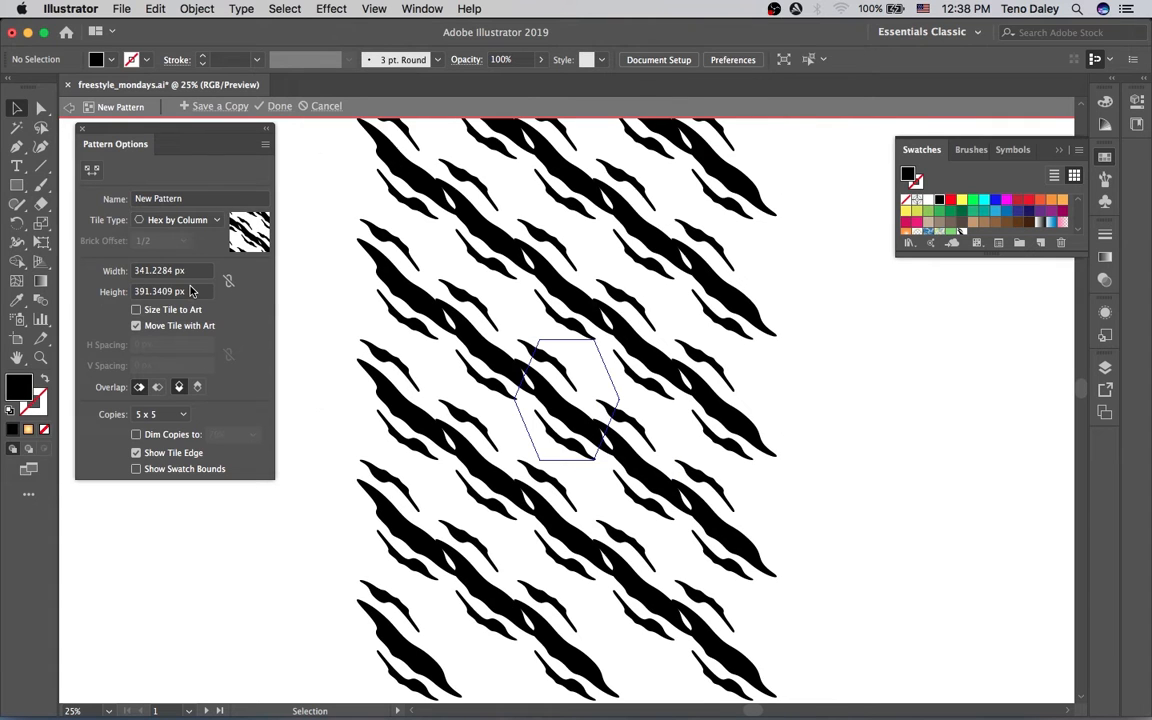
click(178, 221)
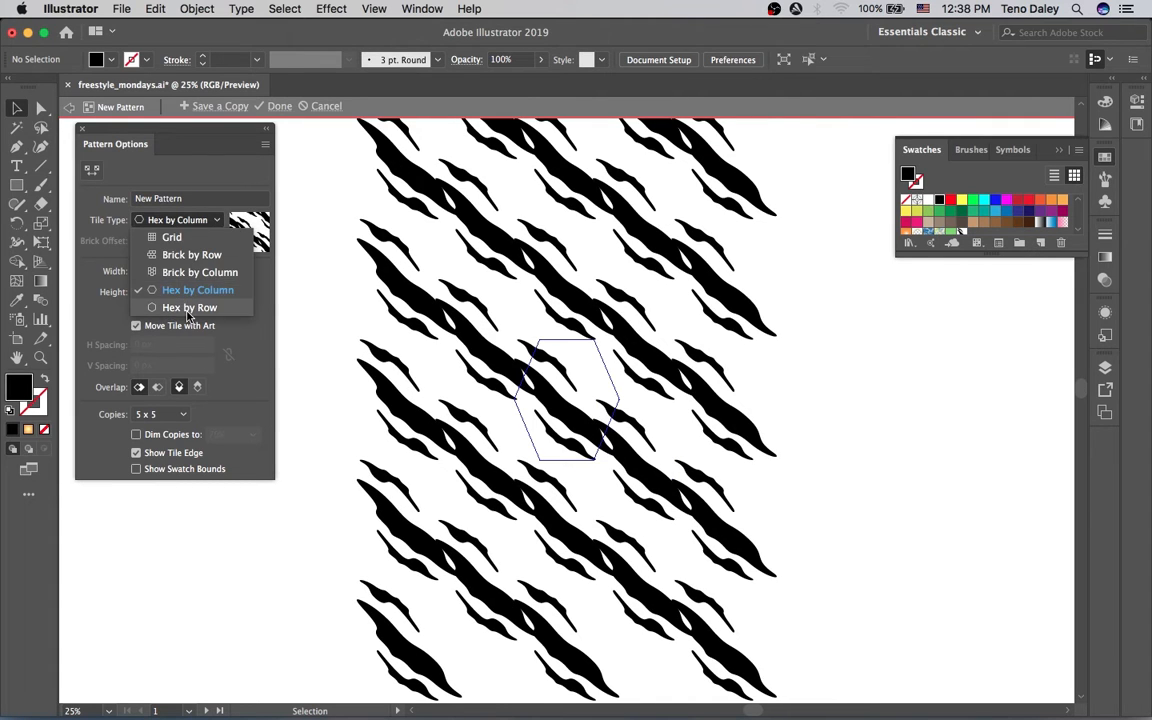
click(193, 310)
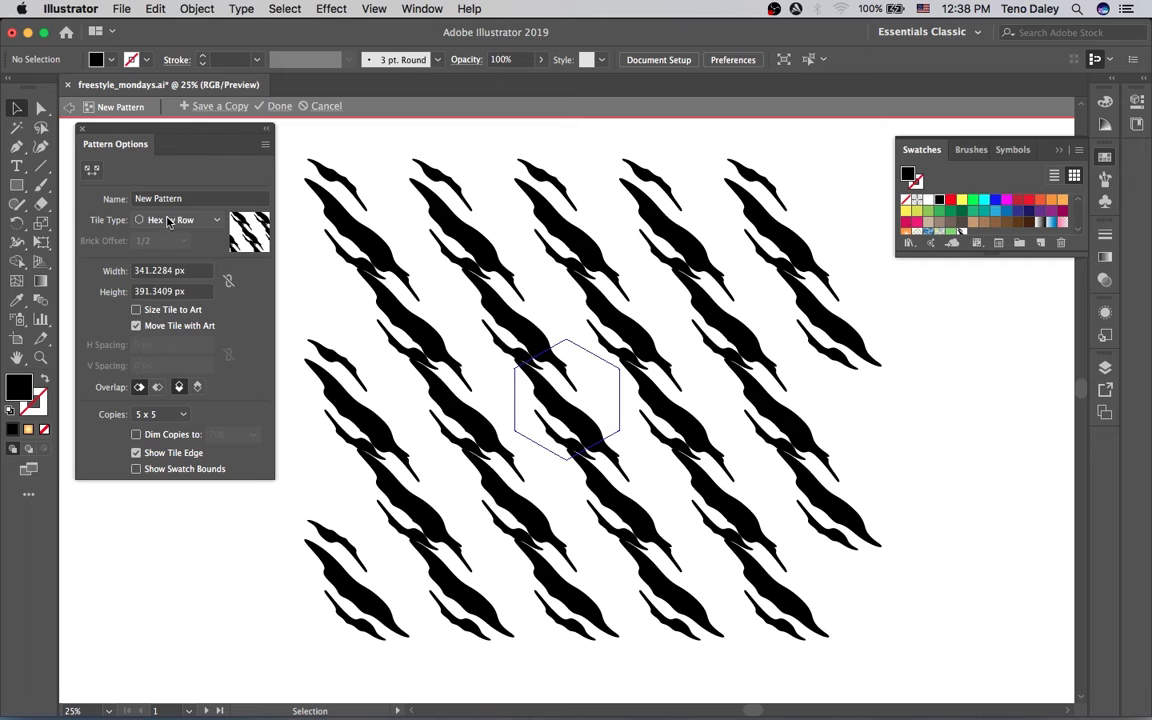
click(183, 220)
click(177, 270)
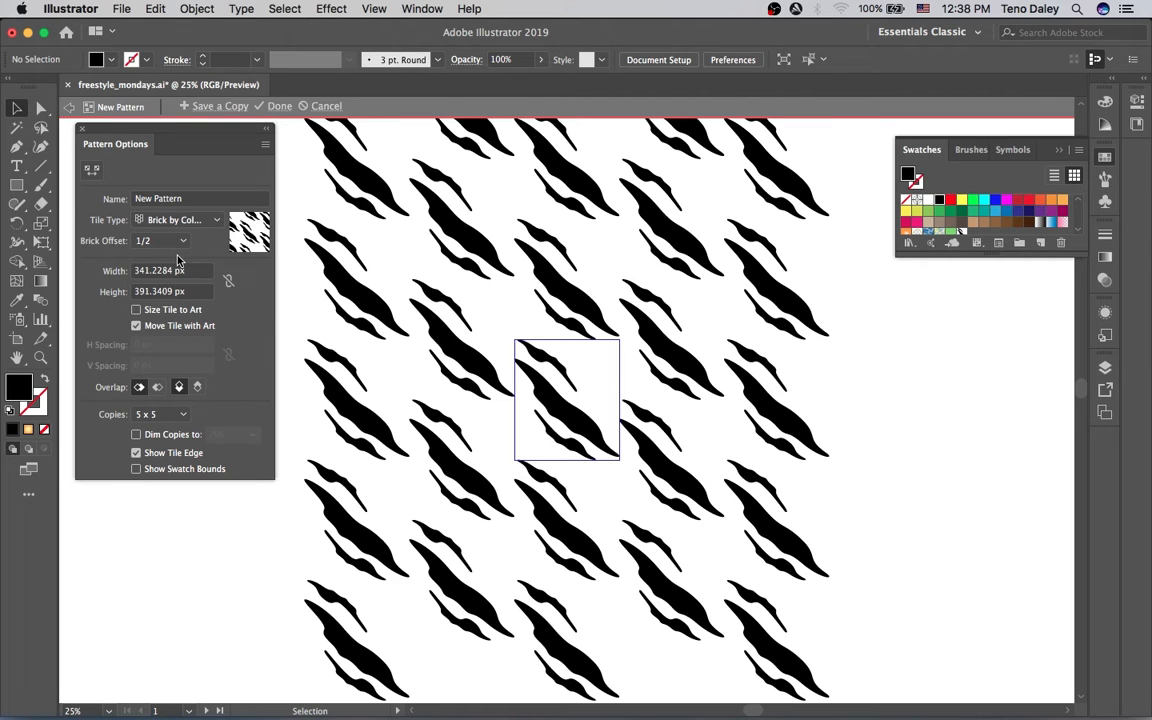
click(175, 220)
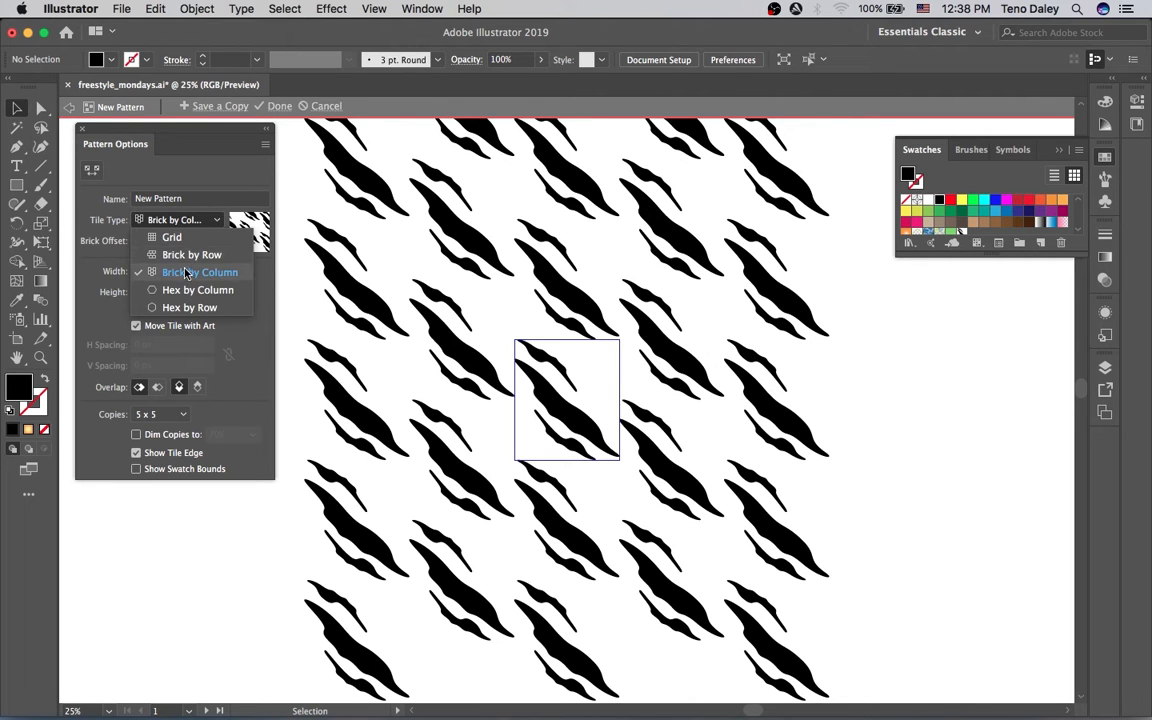
click(190, 255)
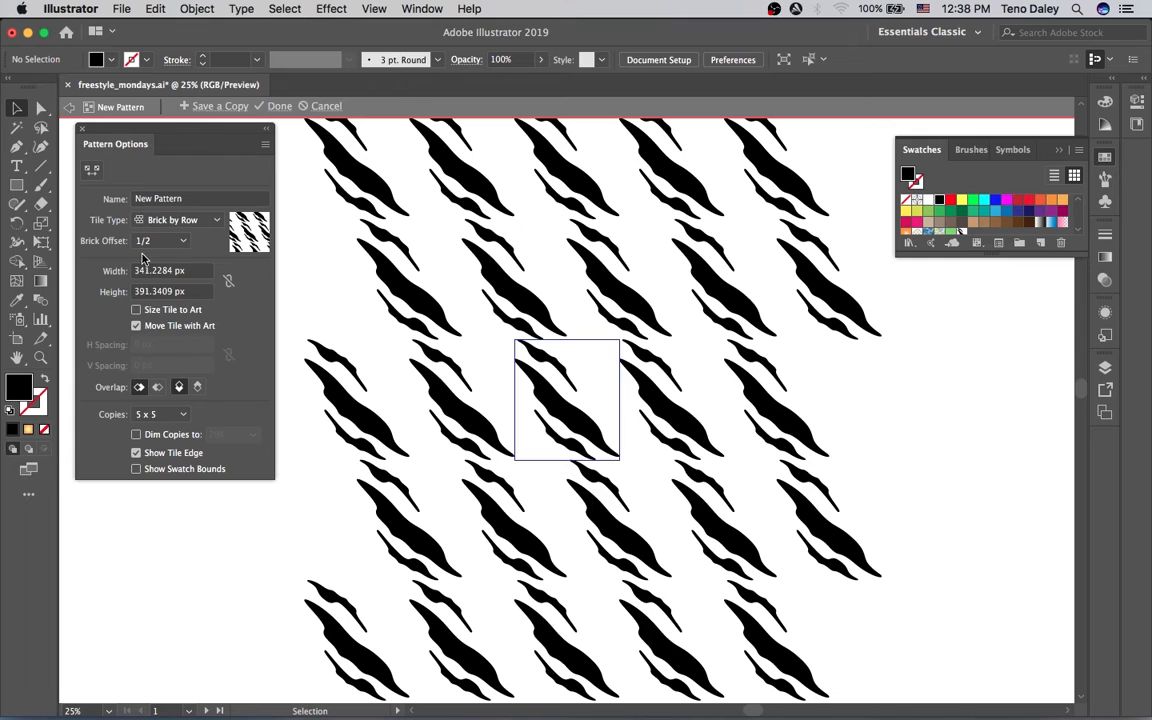
Try brick offsets of 1/4 and 3/4 on the scratch pattern.
click(148, 241)
click(145, 252)
click(175, 245)
click(160, 258)
click(176, 243)
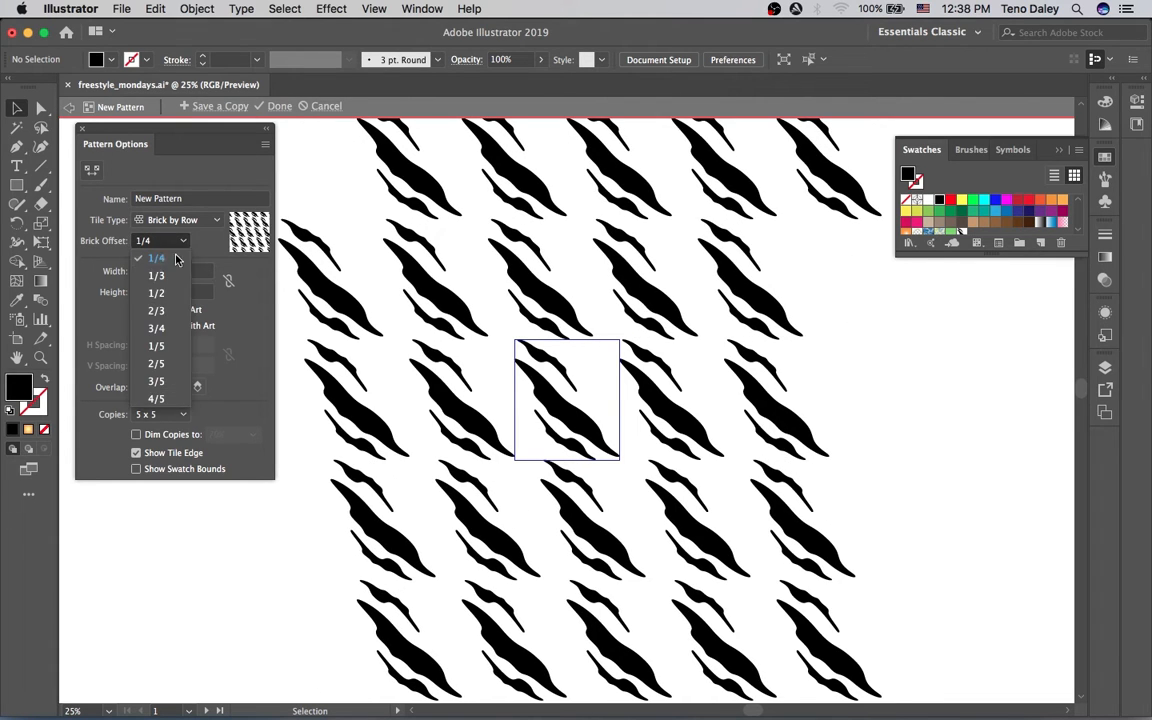
click(158, 328)
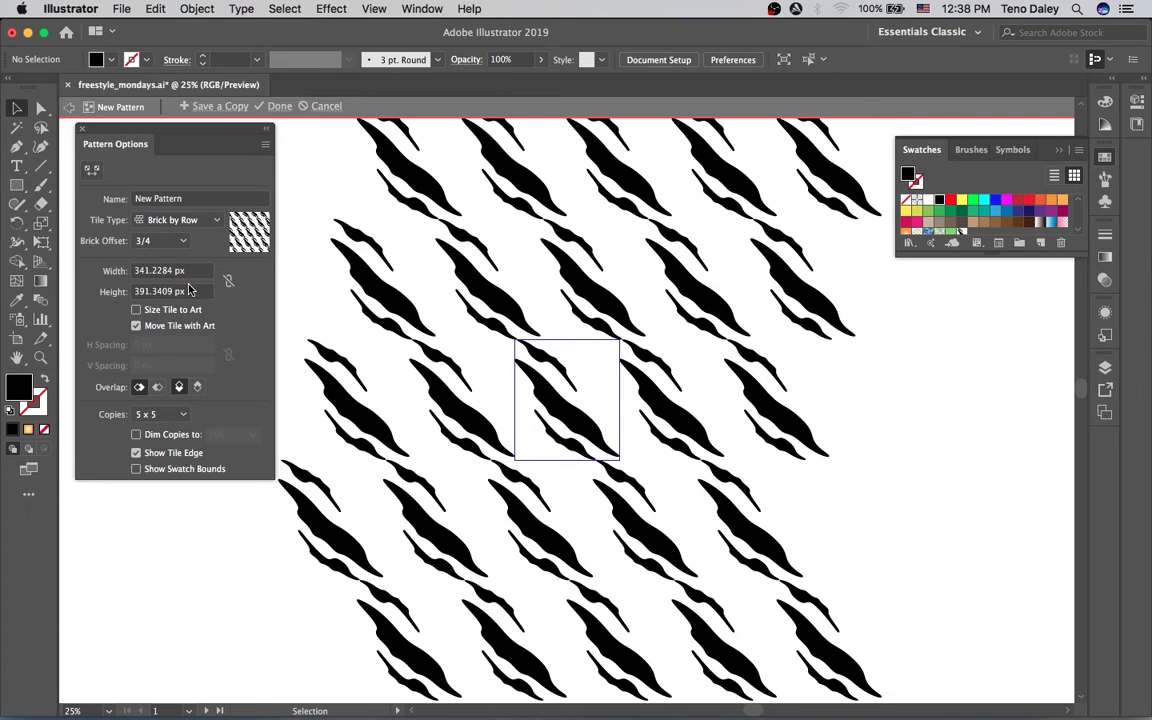
Set the pattern's brick offset to 3/5 and show 9 x 9 copies.
click(182, 243)
click(182, 243)
click(183, 244)
click(177, 381)
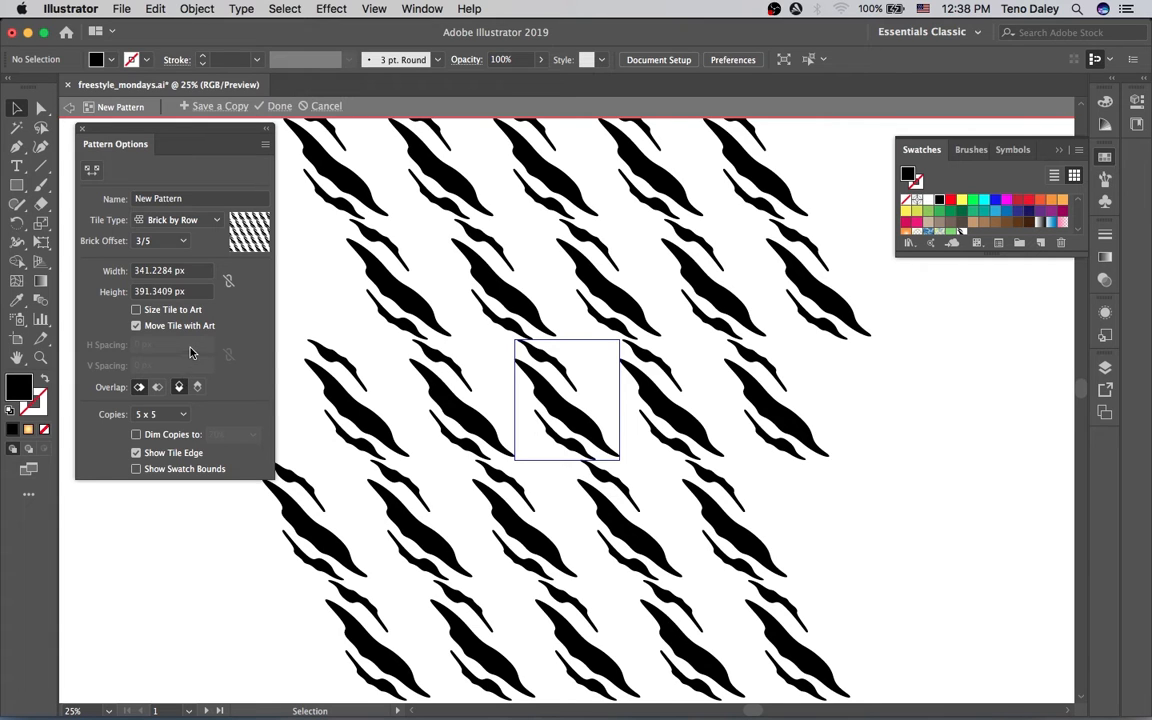
click(177, 414)
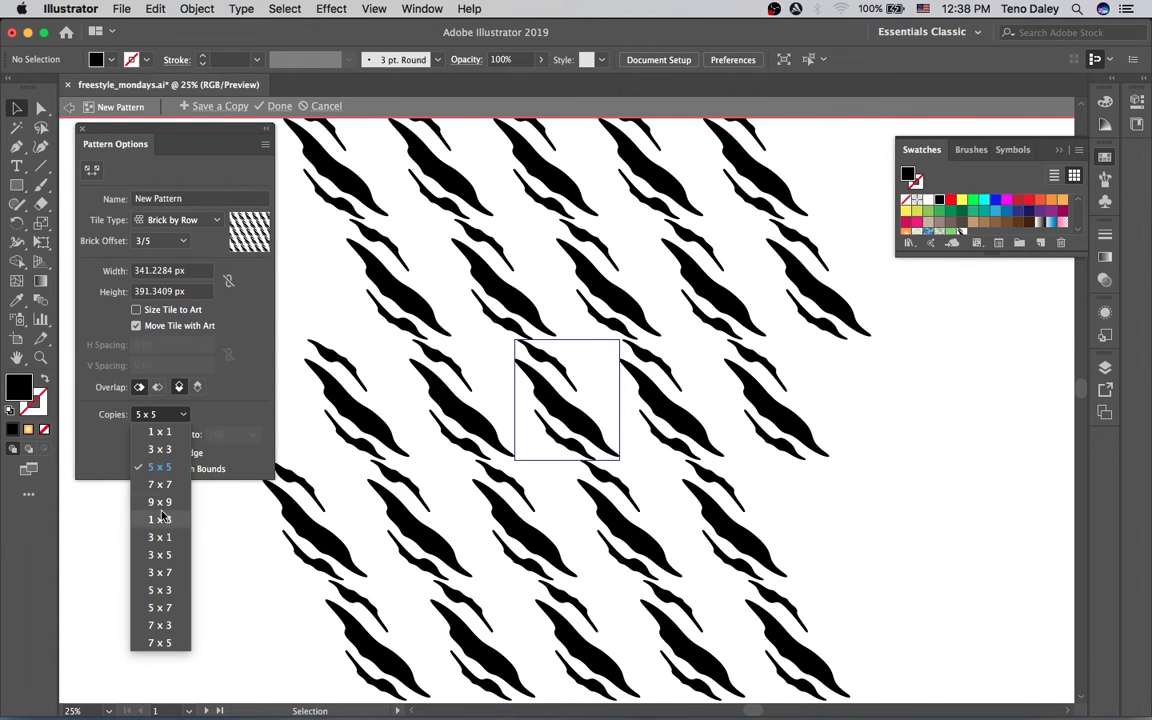
click(160, 502)
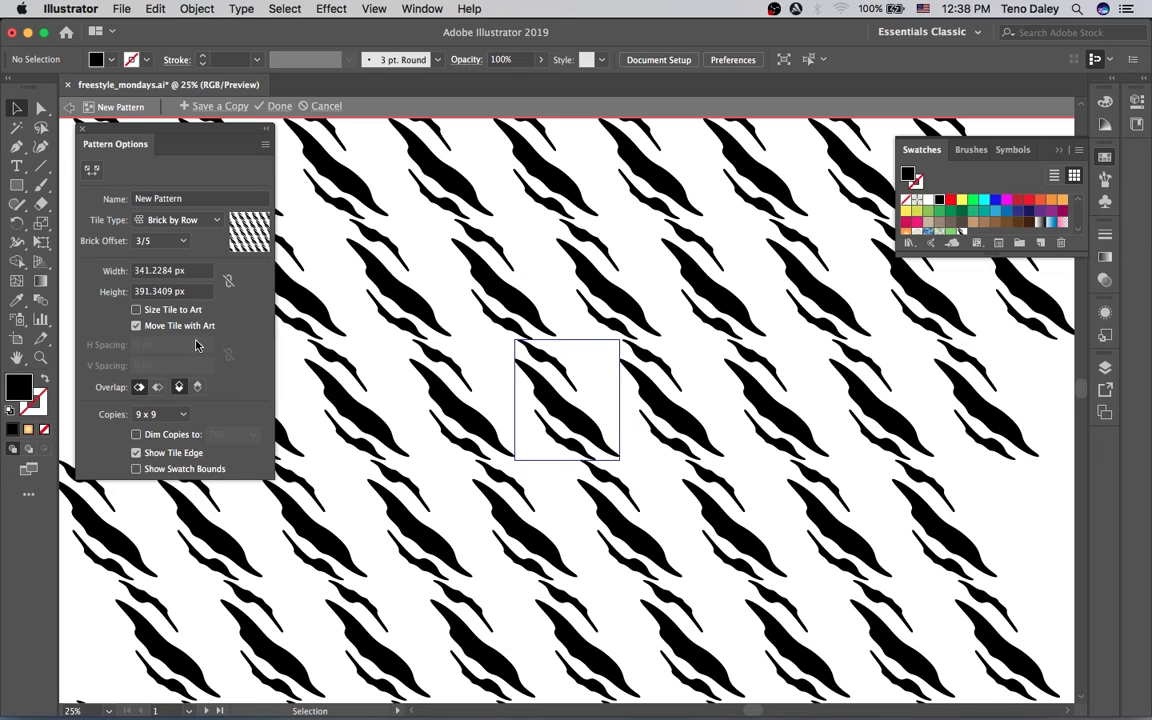
Compare the horizontal overlap orders, keep Left in Front, and switch the vertical overlap to Bottom in Front.
click(157, 388)
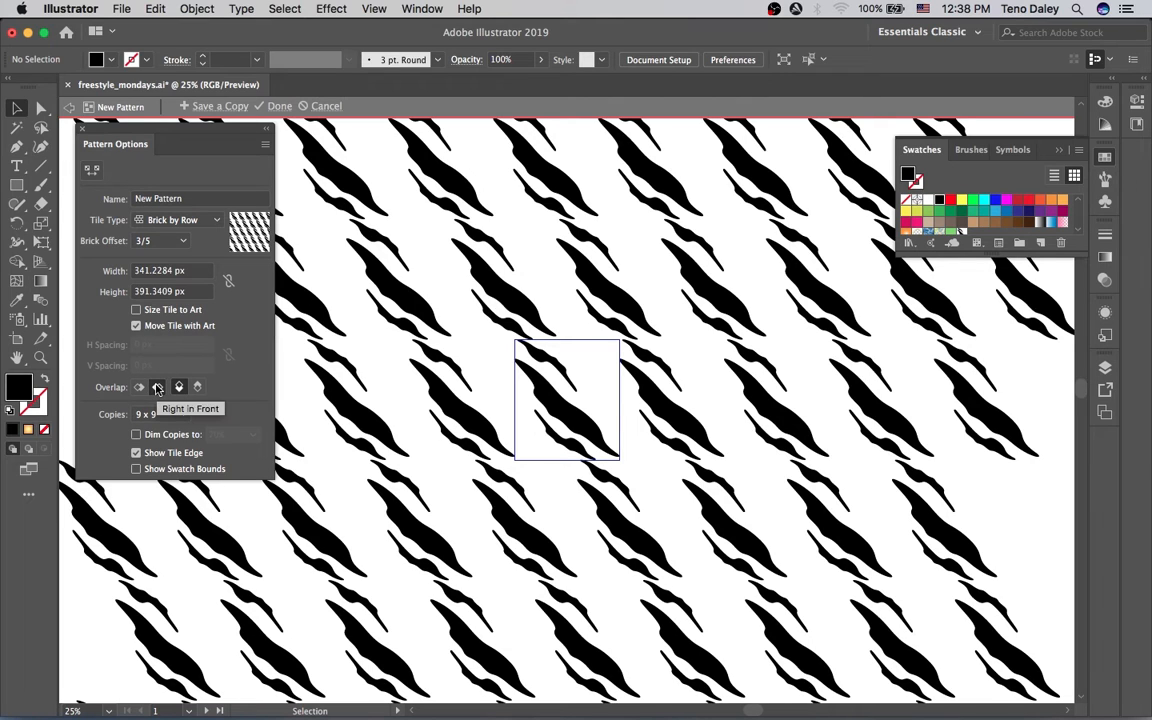
click(139, 388)
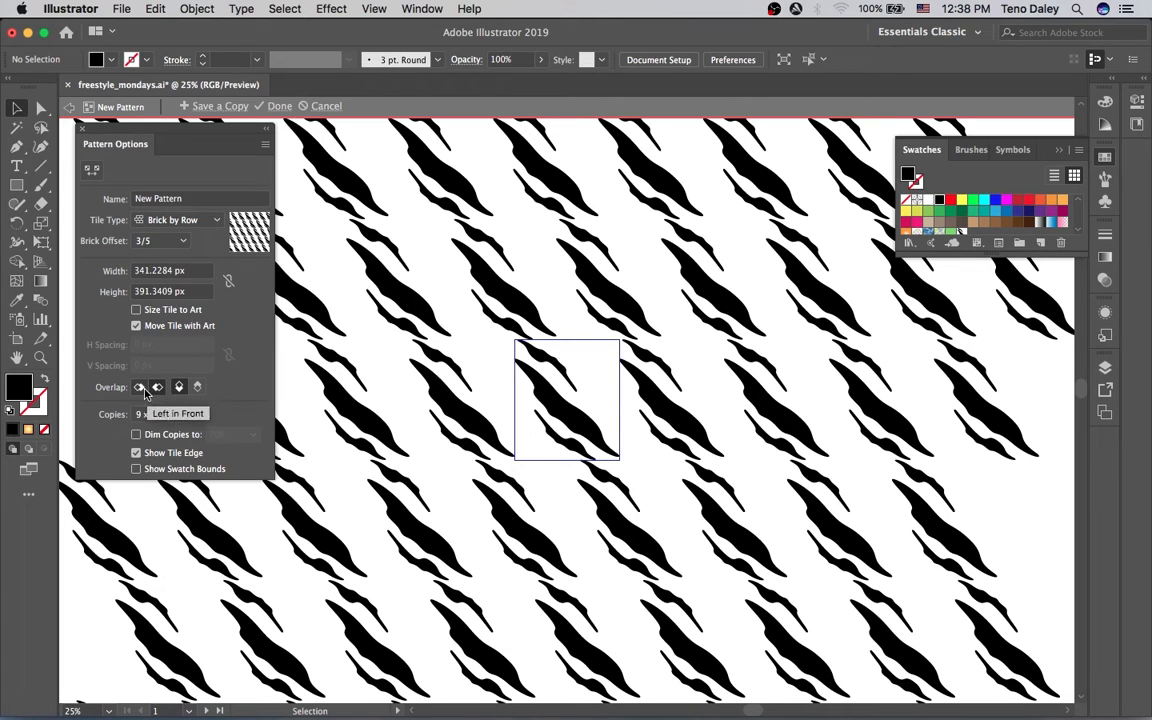
click(197, 388)
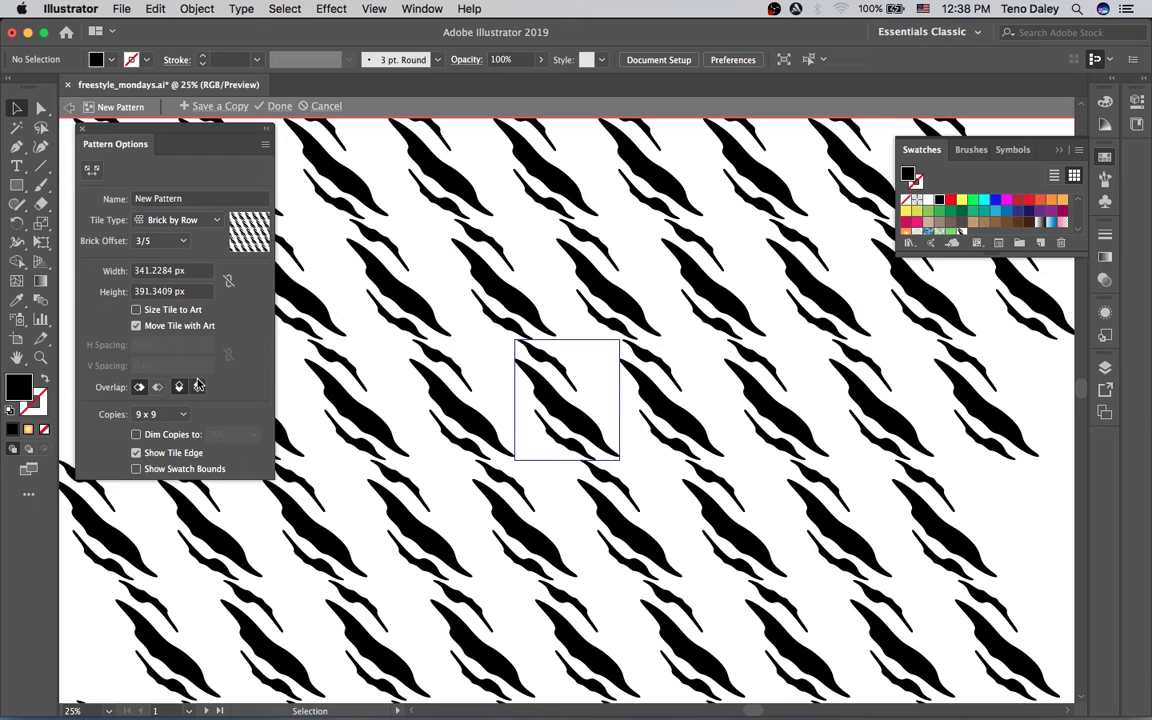
Try pattern tile widths of 350 px and 360 px with a tile height of 380 px.
triple_click(180, 271)
text(370)
key(Return)
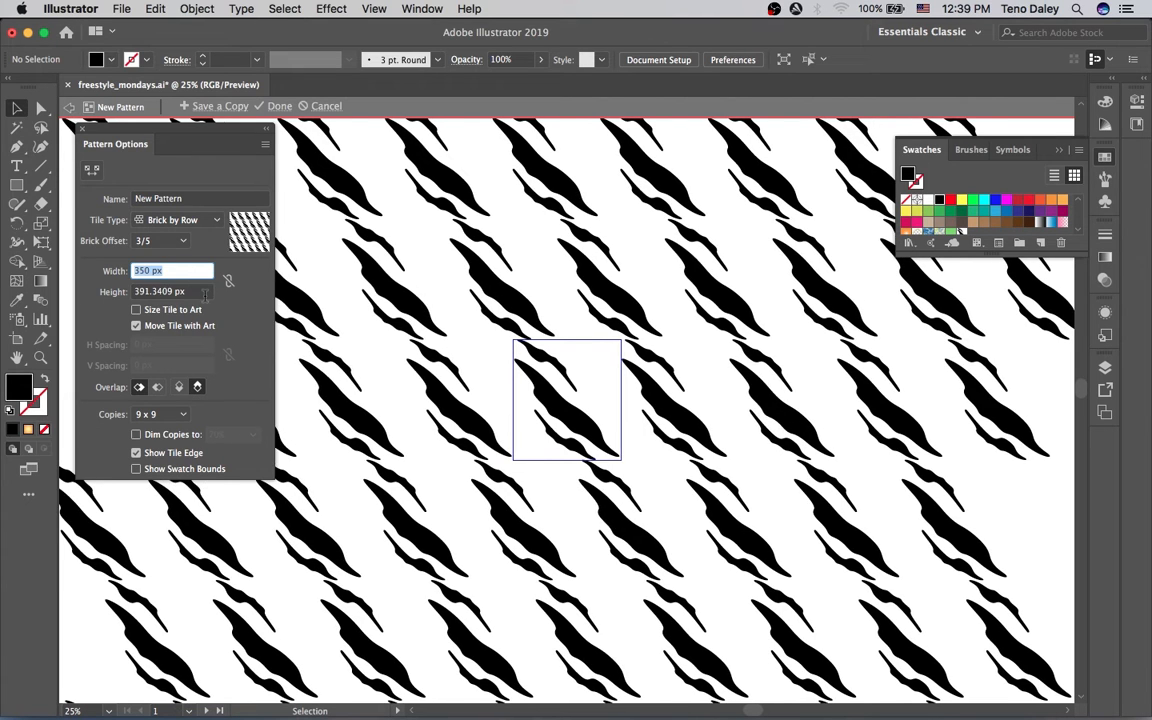
key(shift+Down)
key(shift+Down)
key(shift+Up)
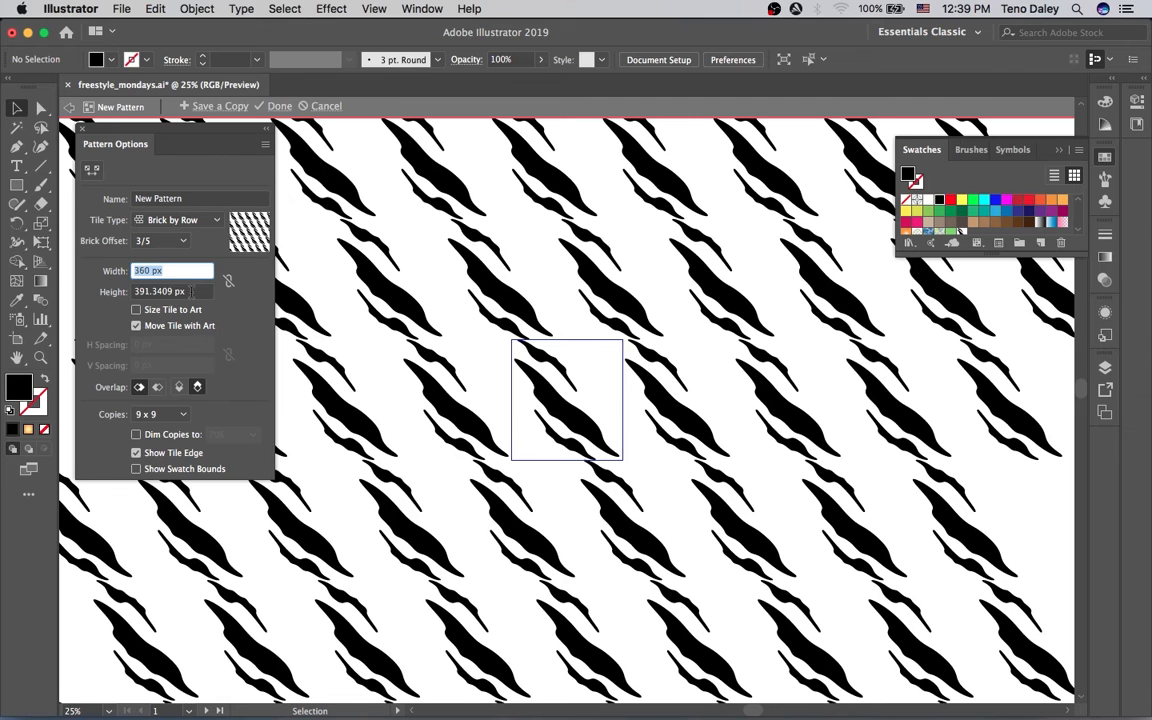
key(Tab)
text(390)
key(Return)
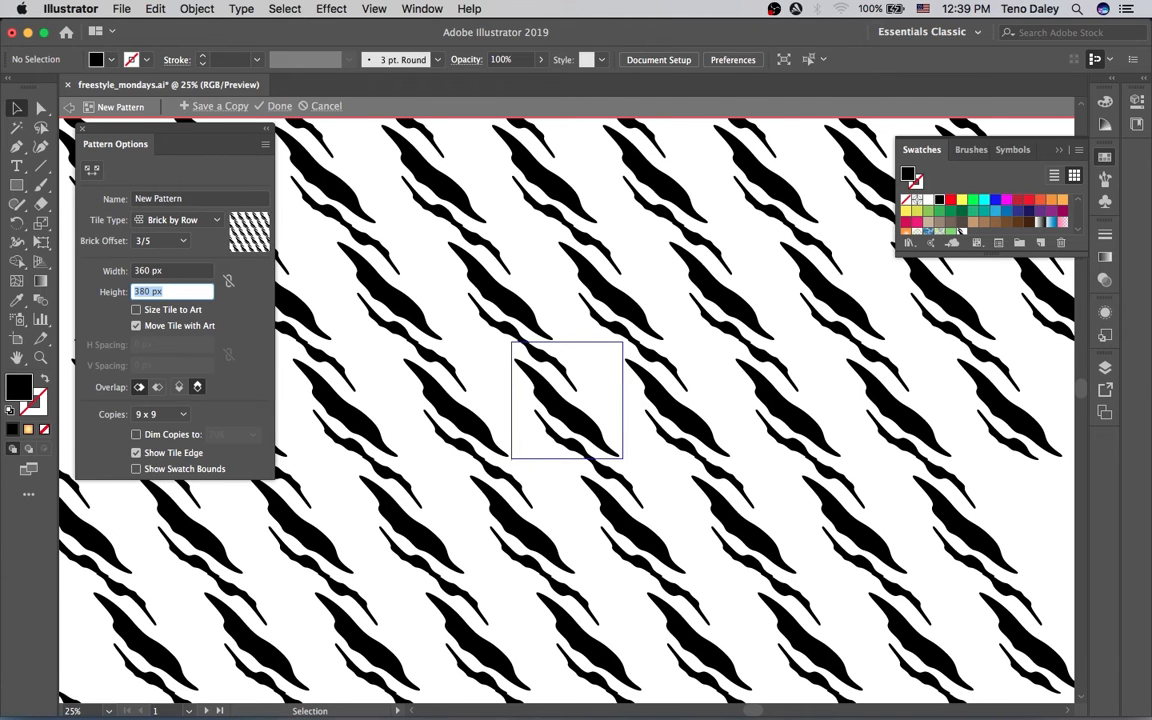
Try a 380 x 390 px tile, and a narrower 270 px width with heights of 390 and 400 px.
key(shift+Tab)
key(shift+Down)
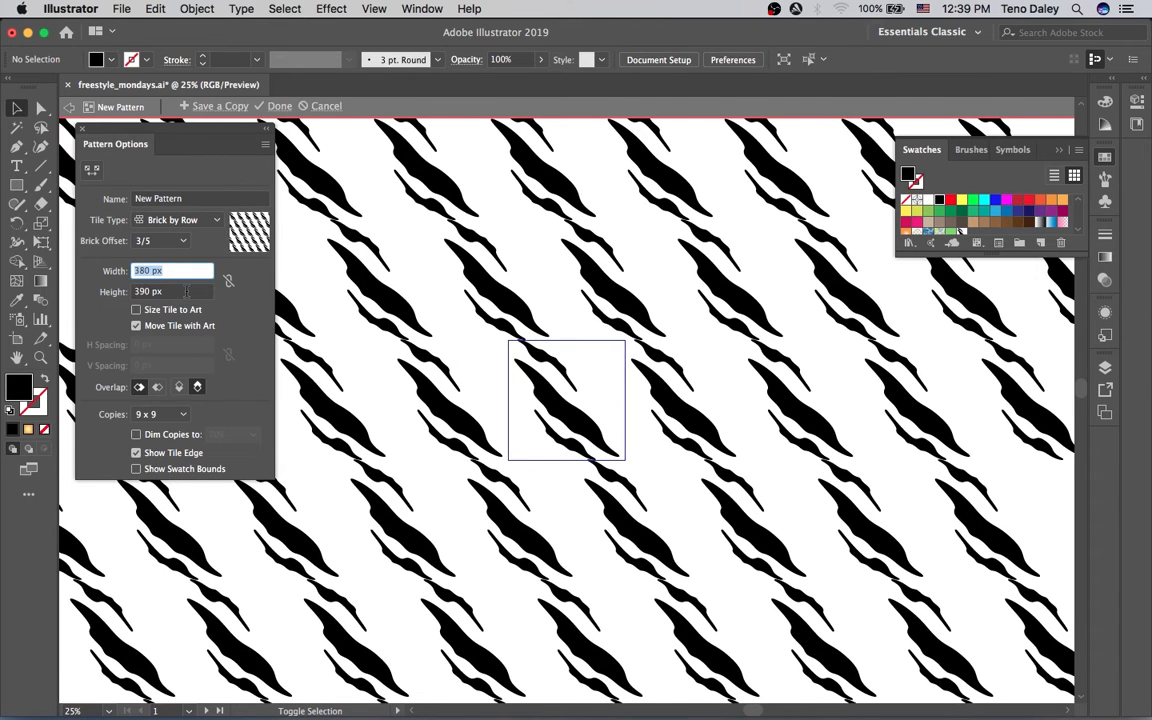
key(shift+Down)
key(shift+Down)
key(shift+Down)
key(shift+Down)
key(shift+Down)
key(shift+Down)
key(shift+Down)
key(shift+Down)
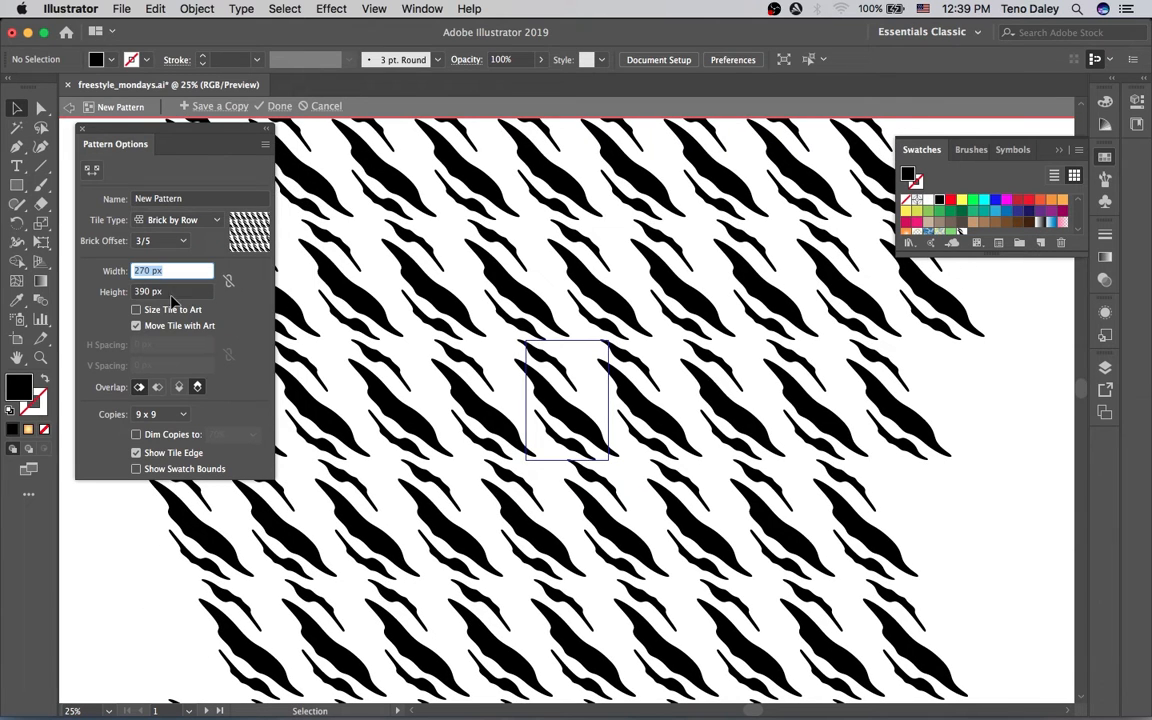
key(Tab)
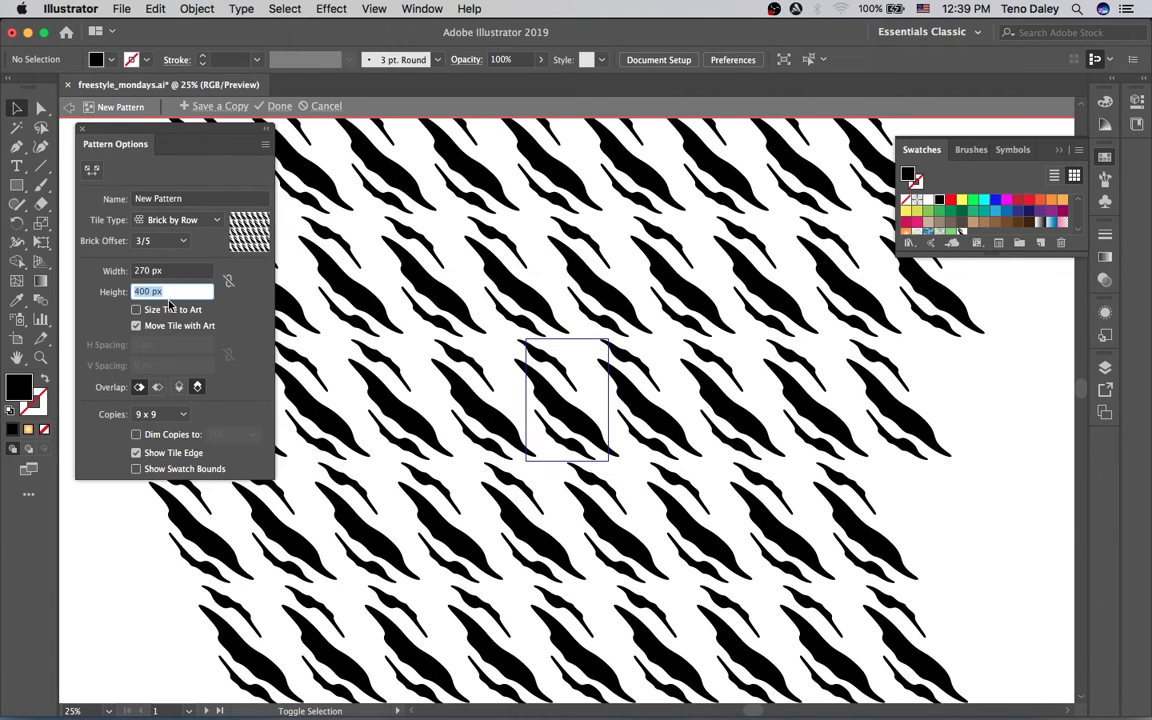
Try a brick offset of 1/3 on the Brick by Row scratch pattern.
click(168, 248)
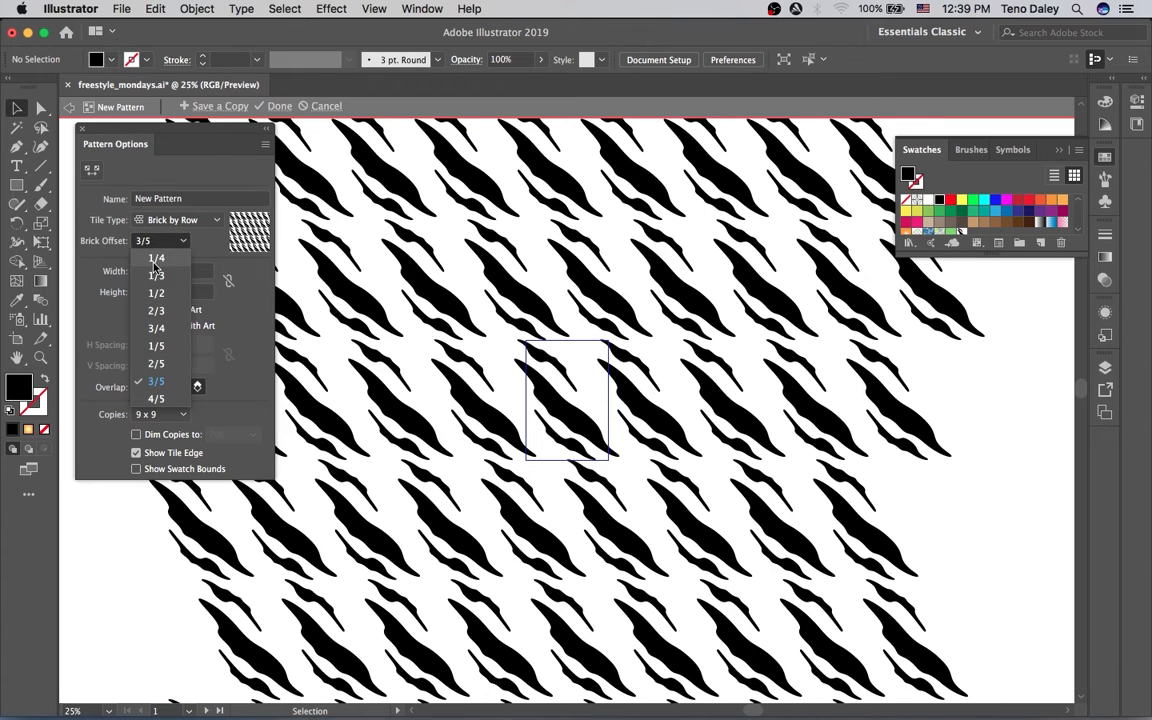
click(160, 268)
click(160, 241)
click(156, 283)
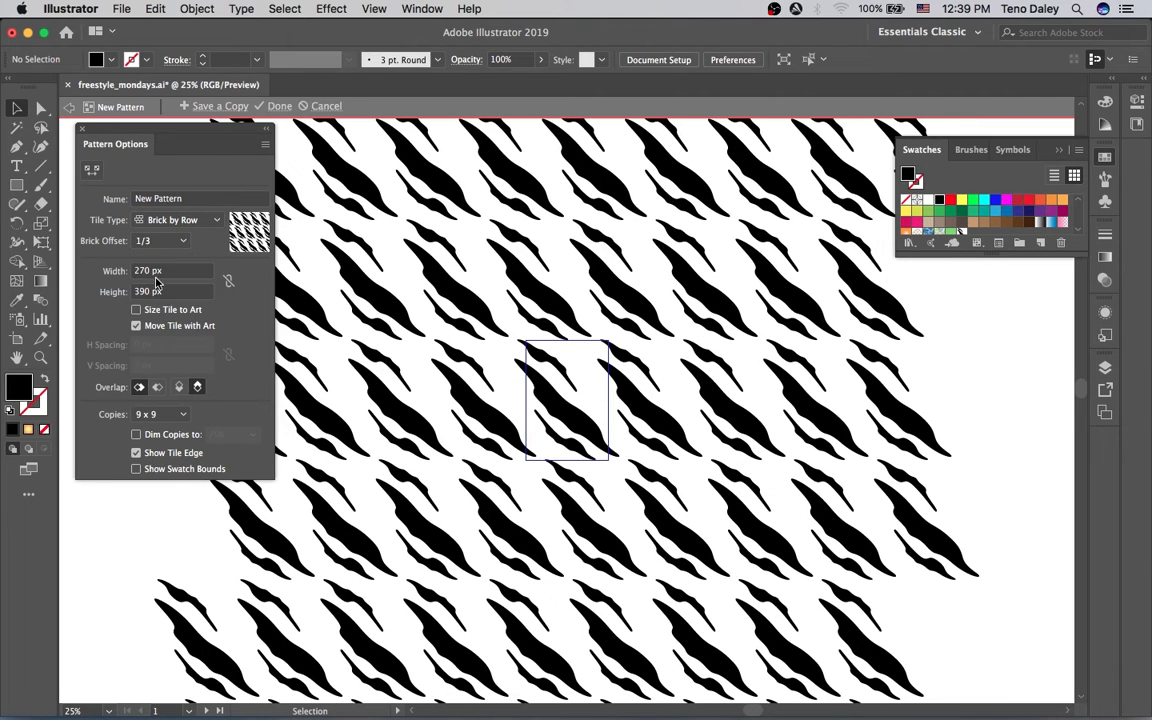
Try the Grid tile type and settle on Brick by Column for the scratch pattern.
click(158, 220)
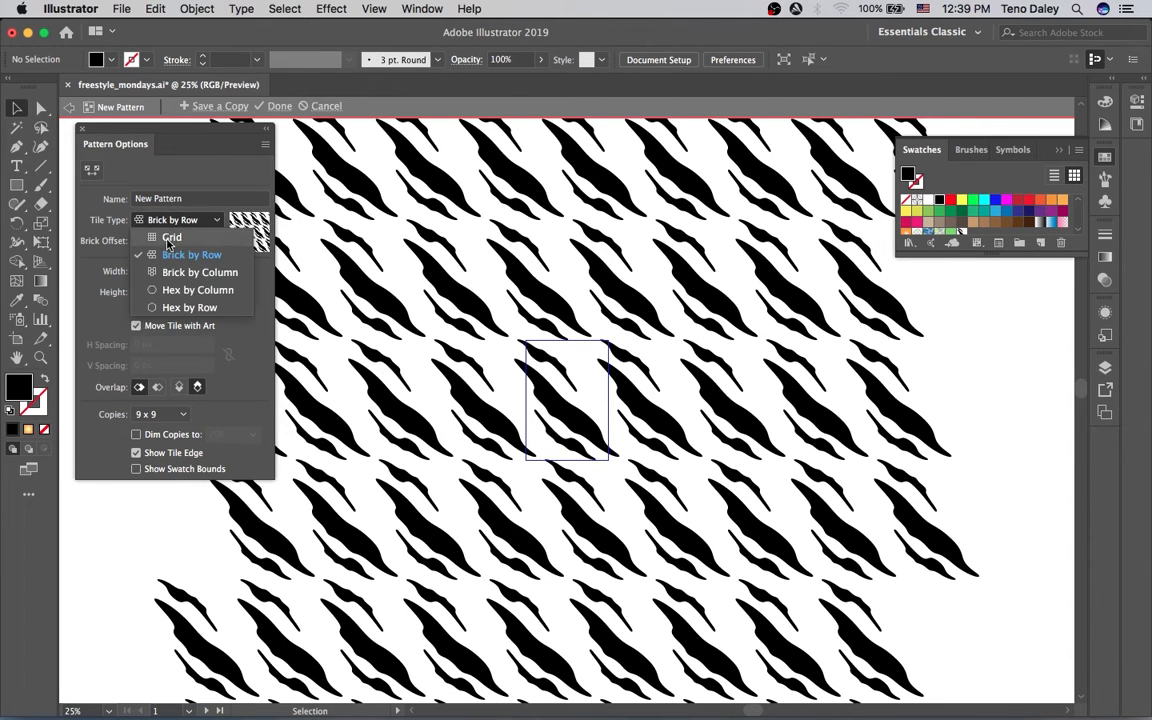
click(158, 238)
click(160, 220)
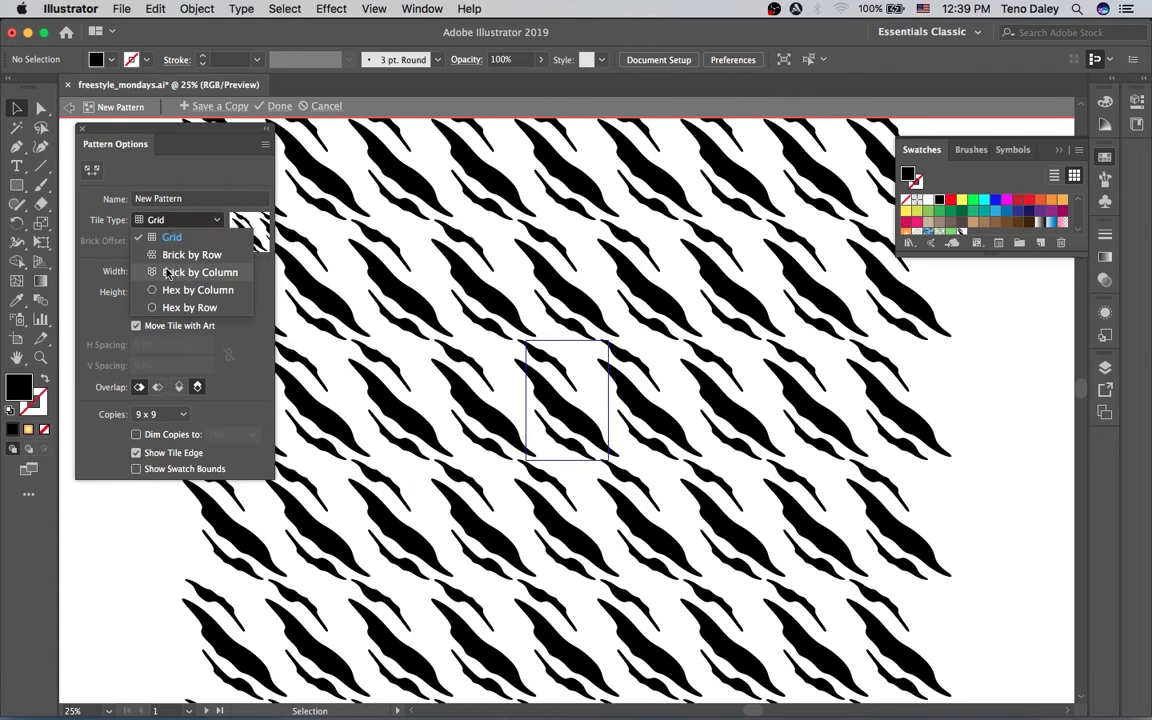
click(166, 278)
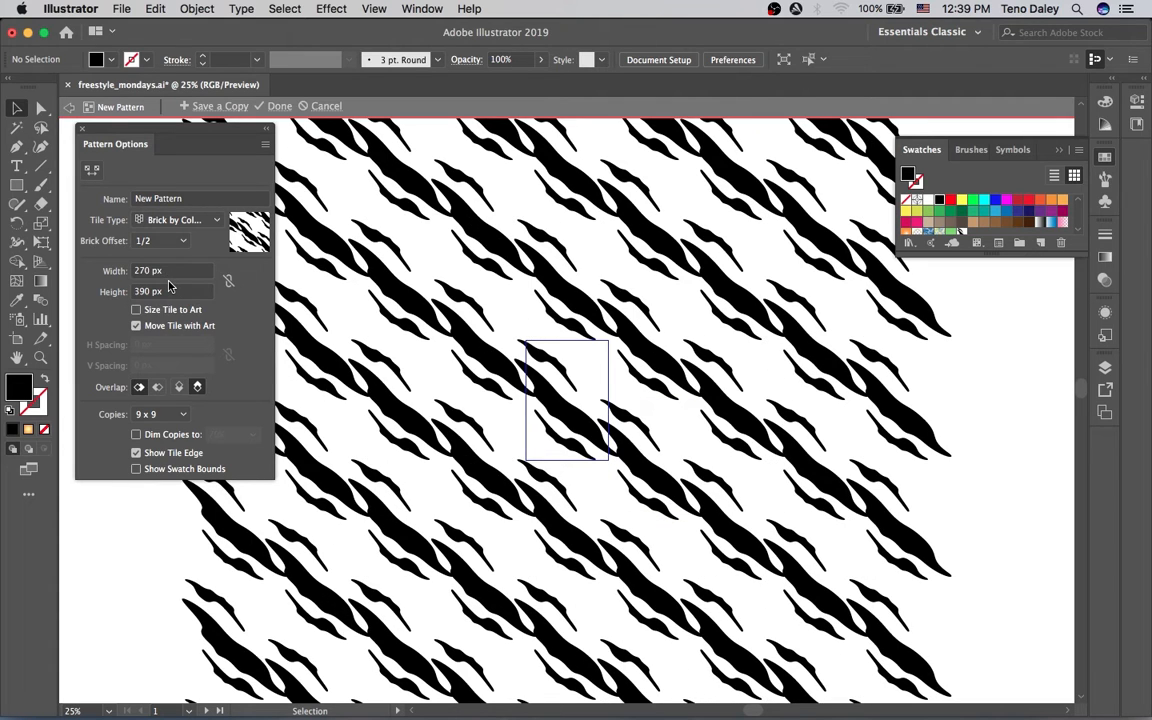
Try a tile width of 280 px and a reduced tile height of 300 px.
click(158, 272)
key(shift+Up)
key(shift+Up)
key(shift+Down)
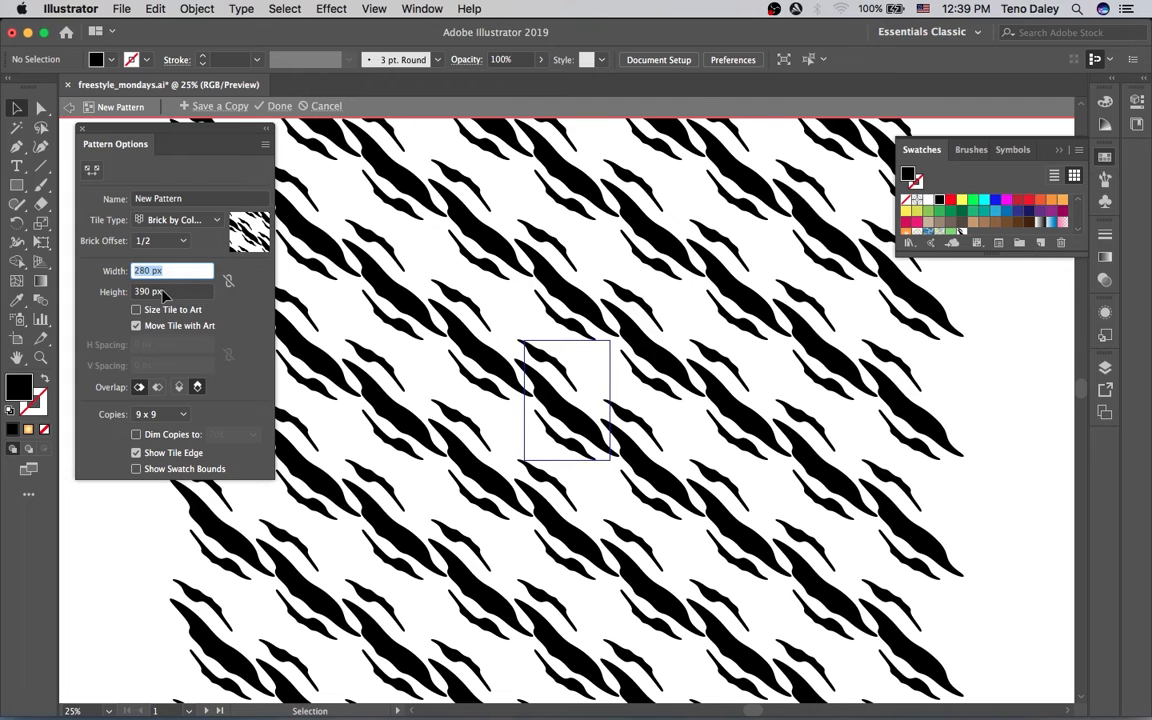
click(166, 292)
key(shift+Down)
key(shift+Down)
key(shift+Down)
key(shift+Down)
key(shift+Down)
key(shift+Down)
key(shift+Down)
key(shift+Down)
key(shift+Down)
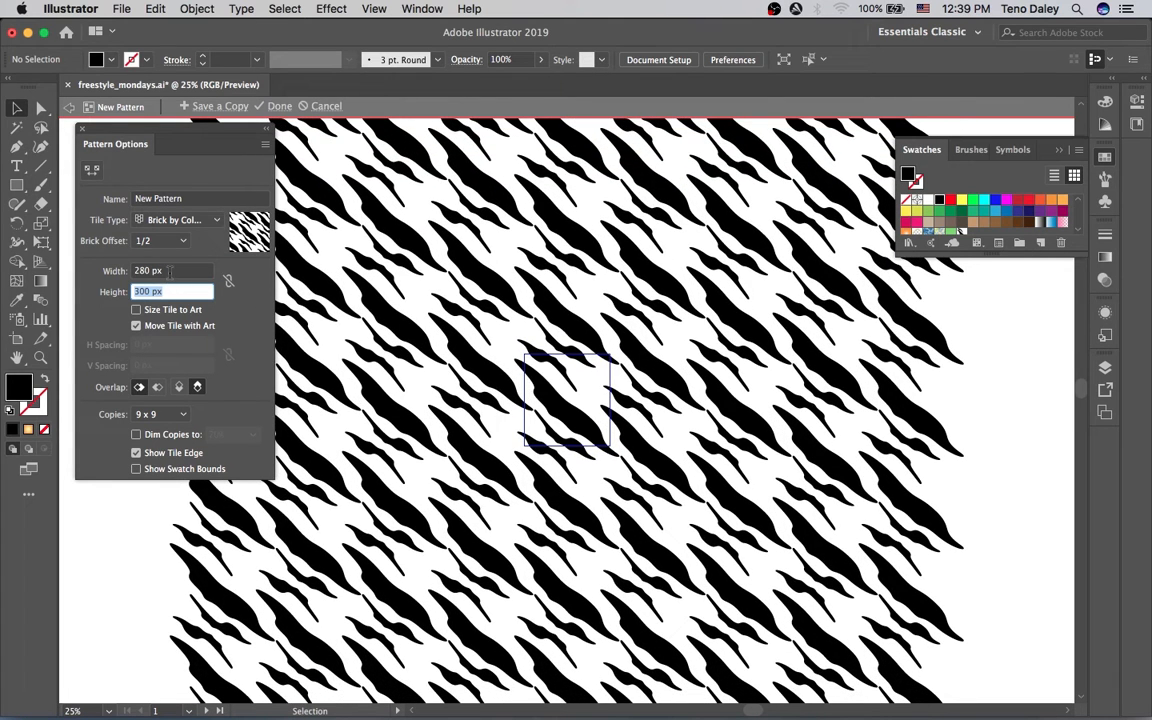
Try widening the 300 px high tile to 290 px.
click(170, 271)
key(shift+Up)
key(shift+Up)
key(shift+Down)
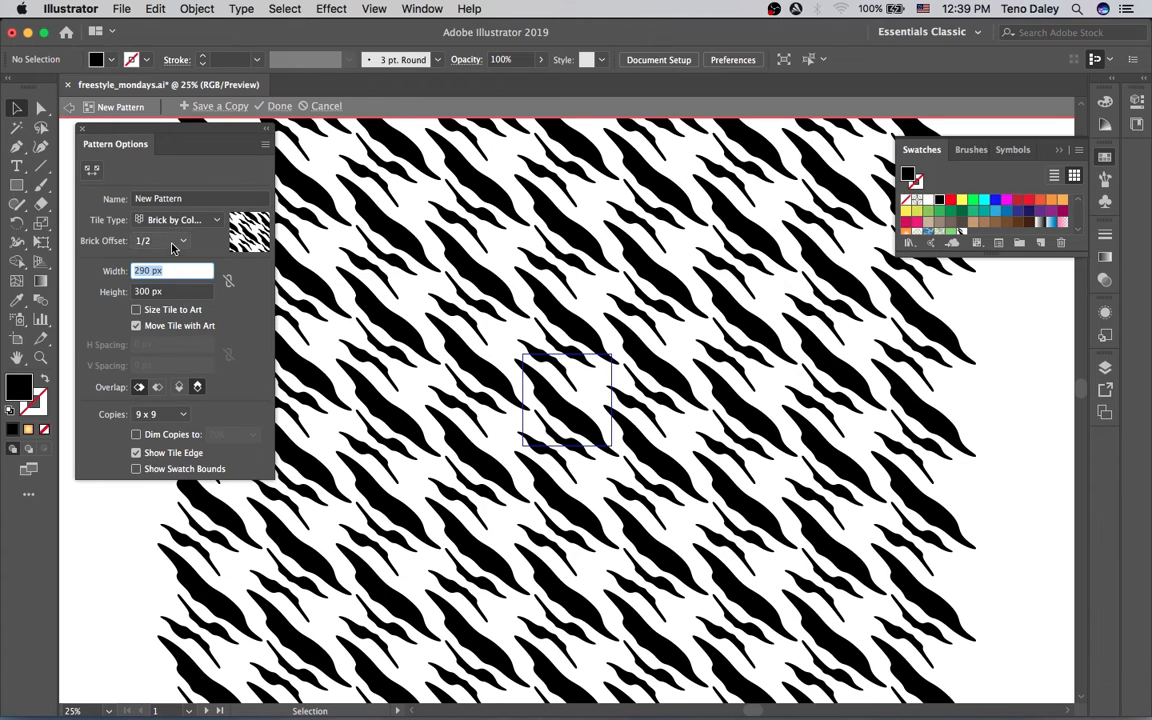
Compare brick offsets of 1/3, 3/4, 2/5 and 4/5 and settle on 1/4 for the pattern.
click(172, 241)
click(167, 260)
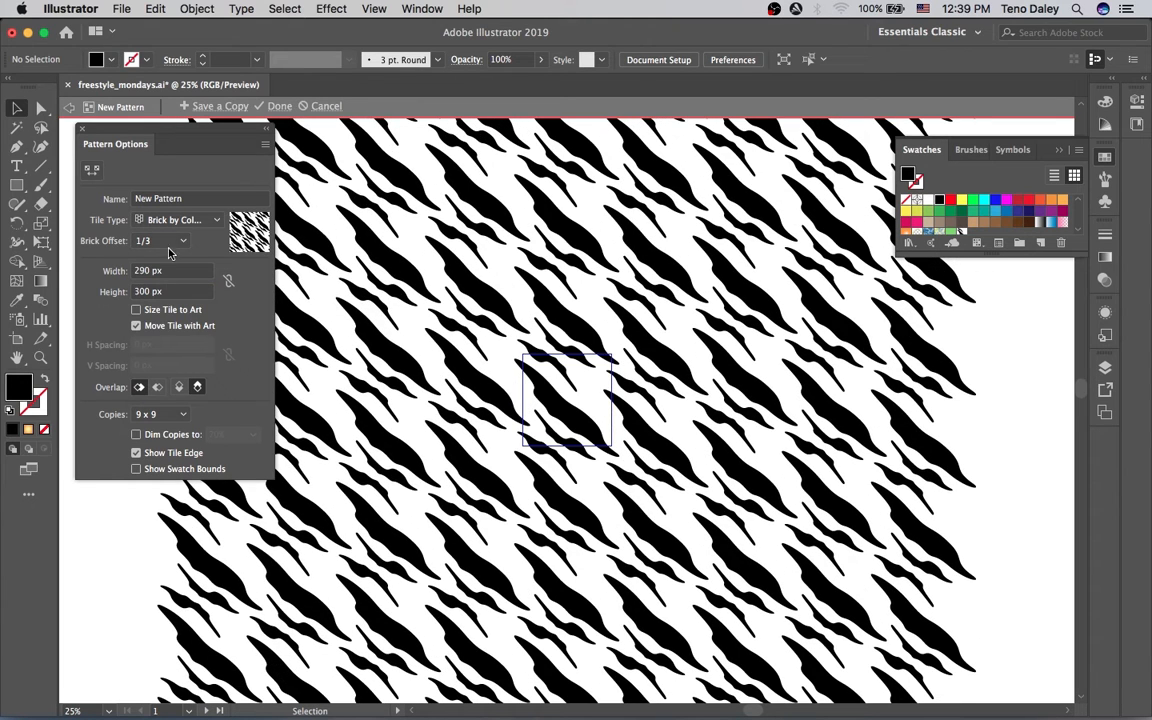
click(165, 241)
click(150, 290)
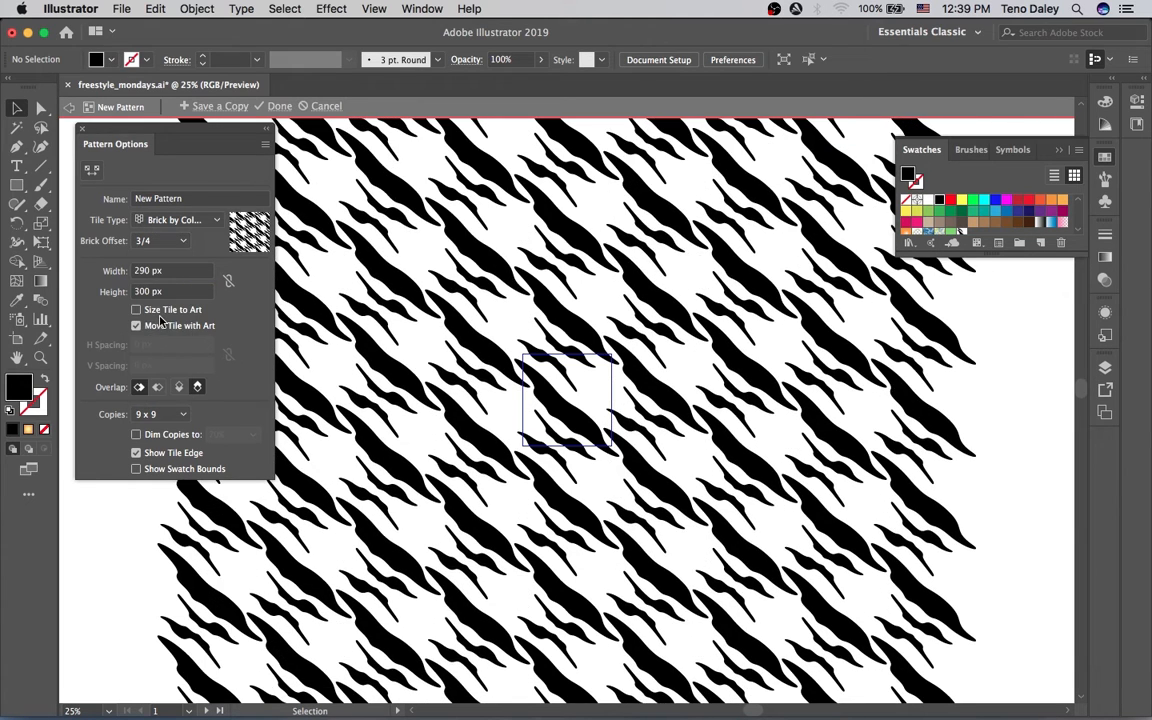
click(168, 241)
click(152, 329)
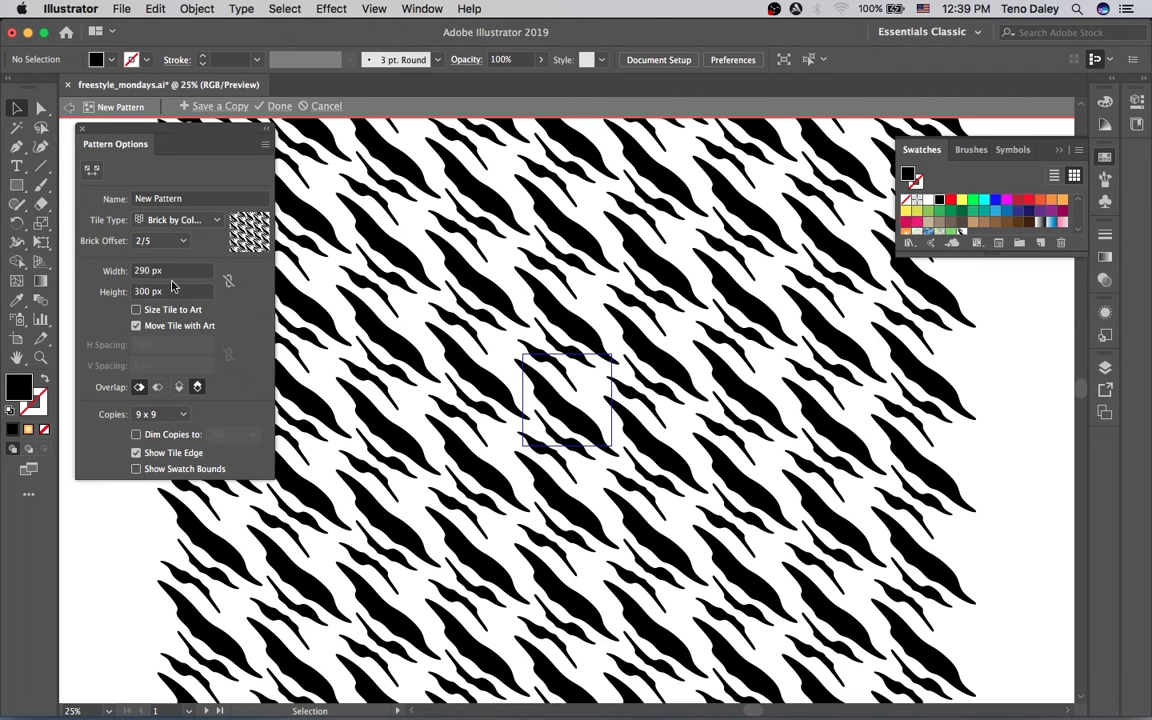
click(168, 241)
click(160, 394)
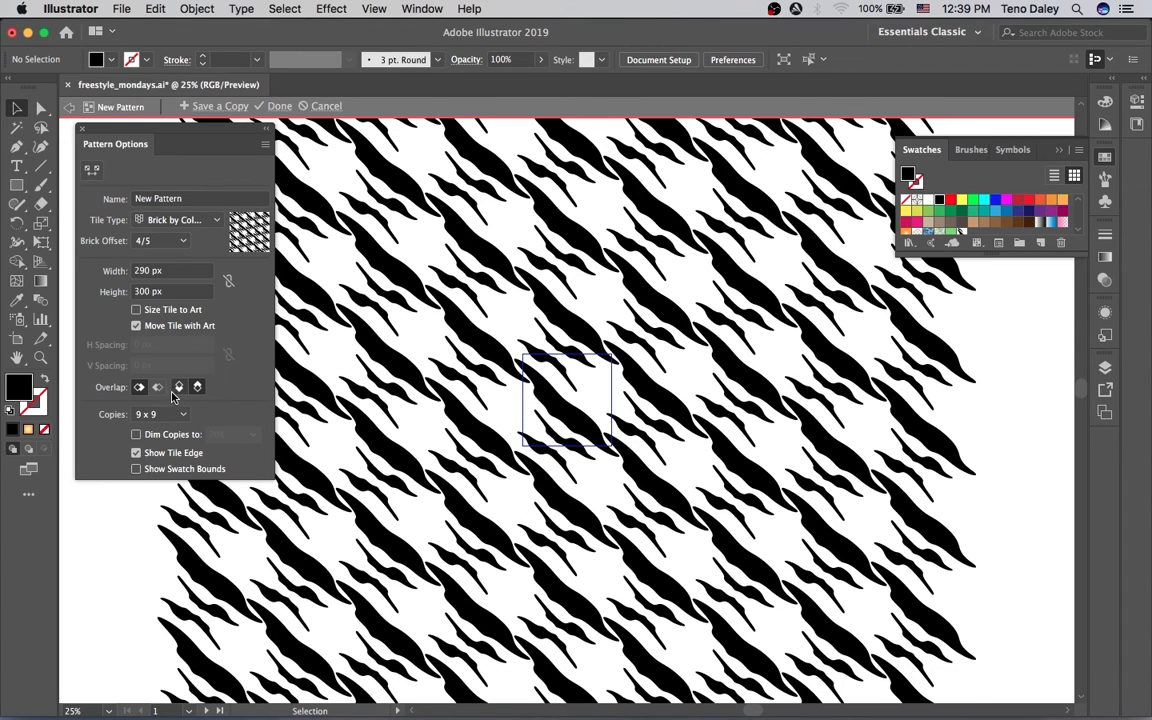
click(168, 241)
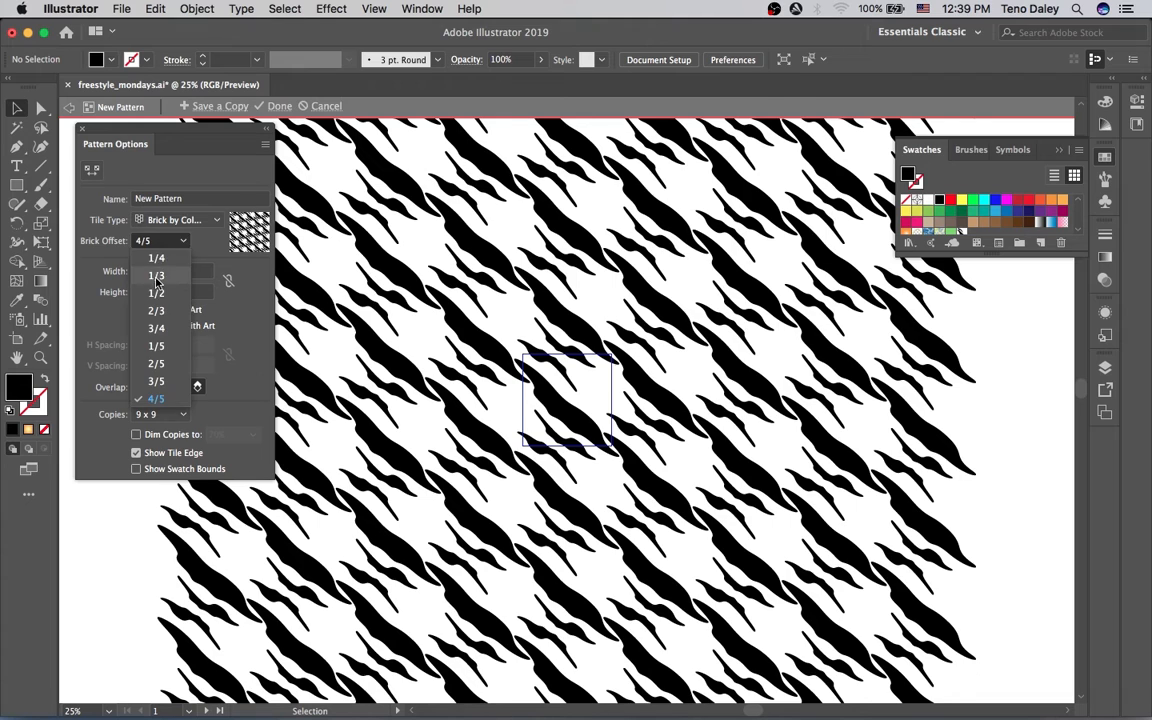
click(162, 289)
click(166, 241)
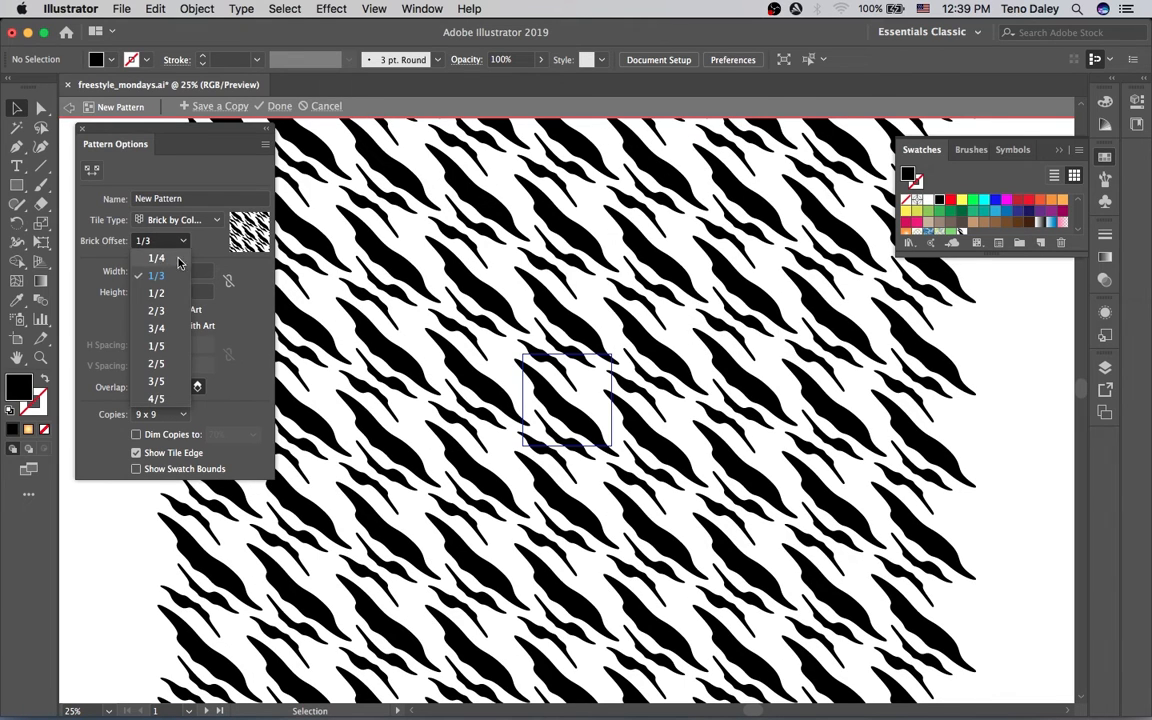
click(158, 251)
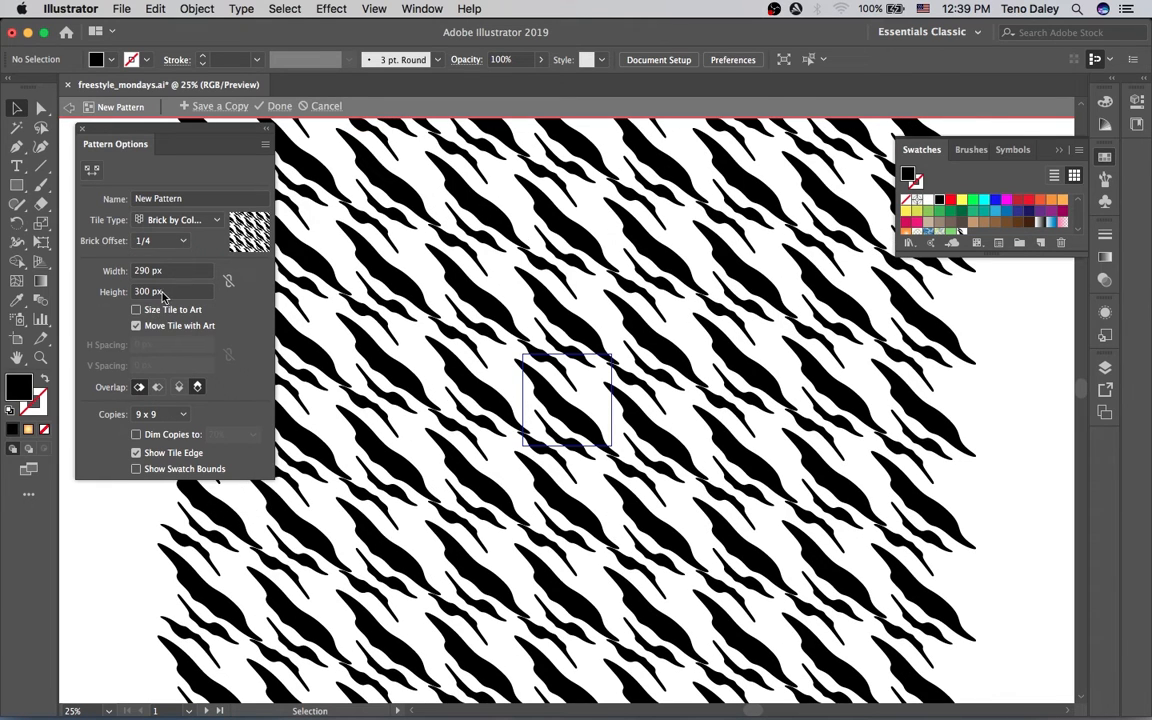
Reset the tile to the art's size, leave automatic sizing off, and set the tile height to 380 px.
click(146, 311)
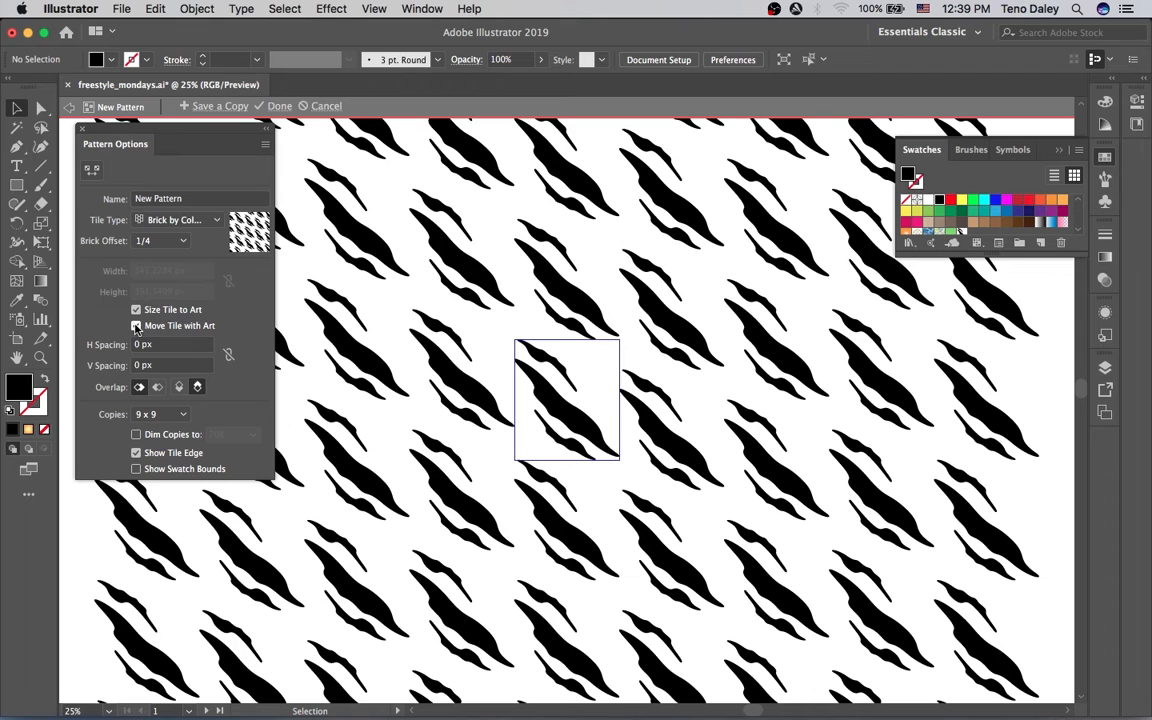
click(136, 310)
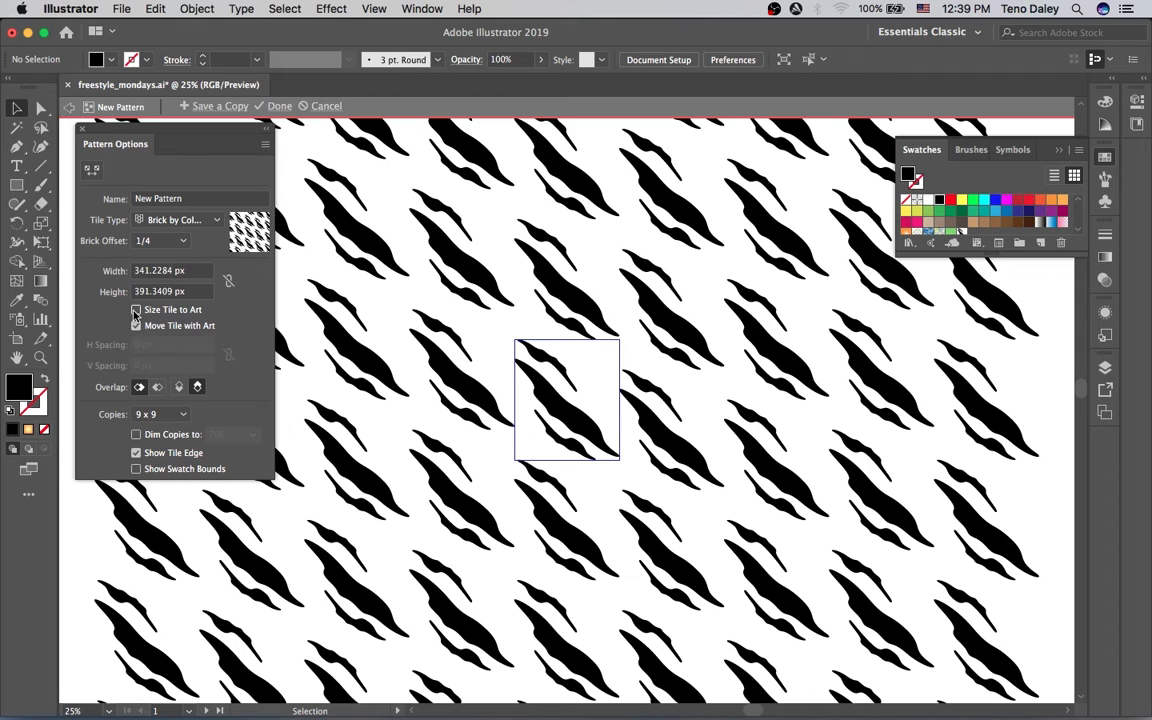
double_click(155, 292)
text(360)
key(Return)
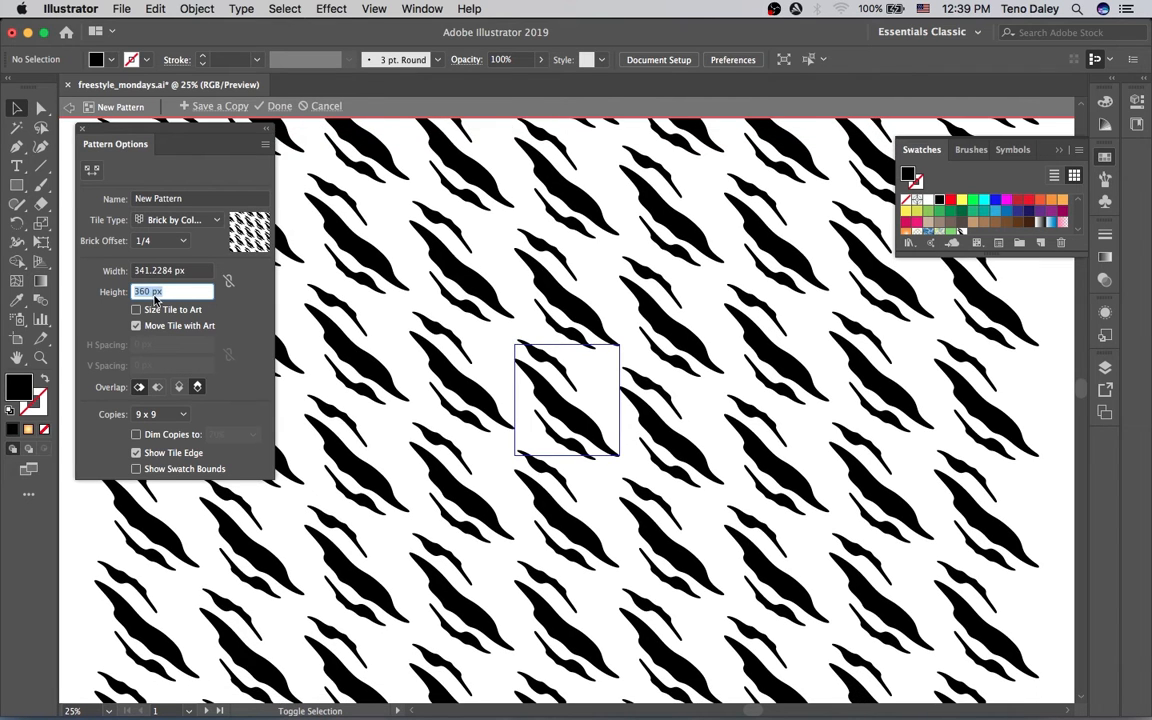
text(380)
key(Return)
Set the tile width to 320 px and finish editing the pattern.
key(shift+Tab)
text(340)
key(Return)
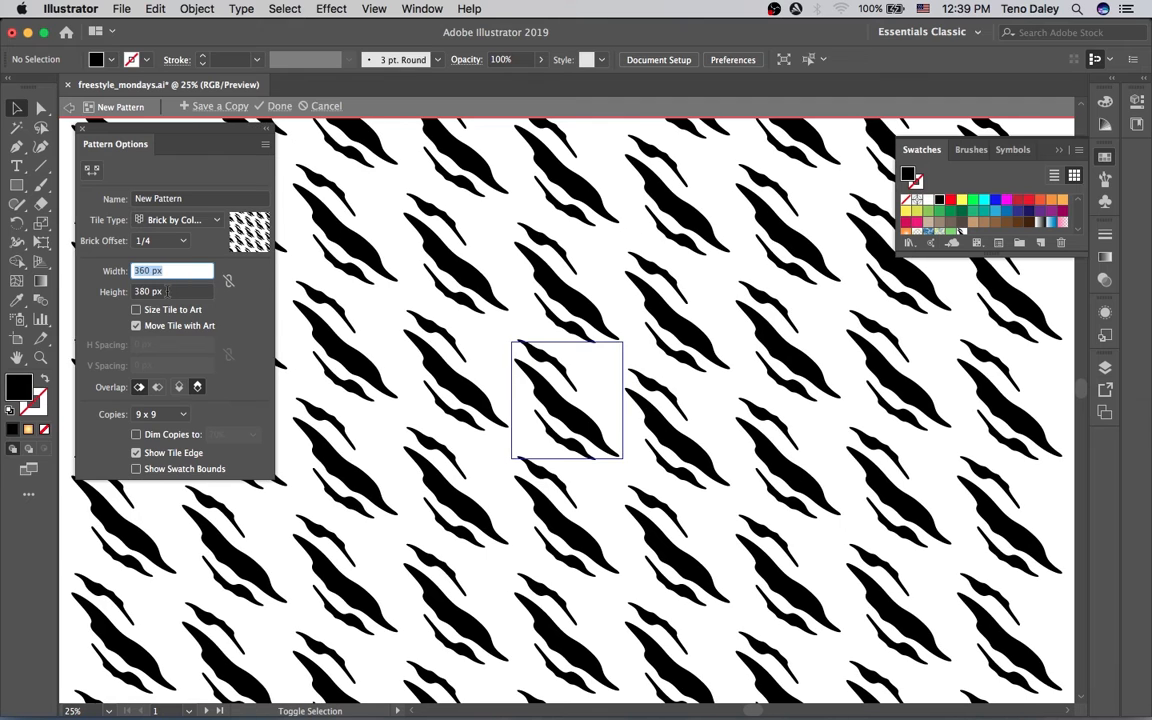
text(320)
key(Return)
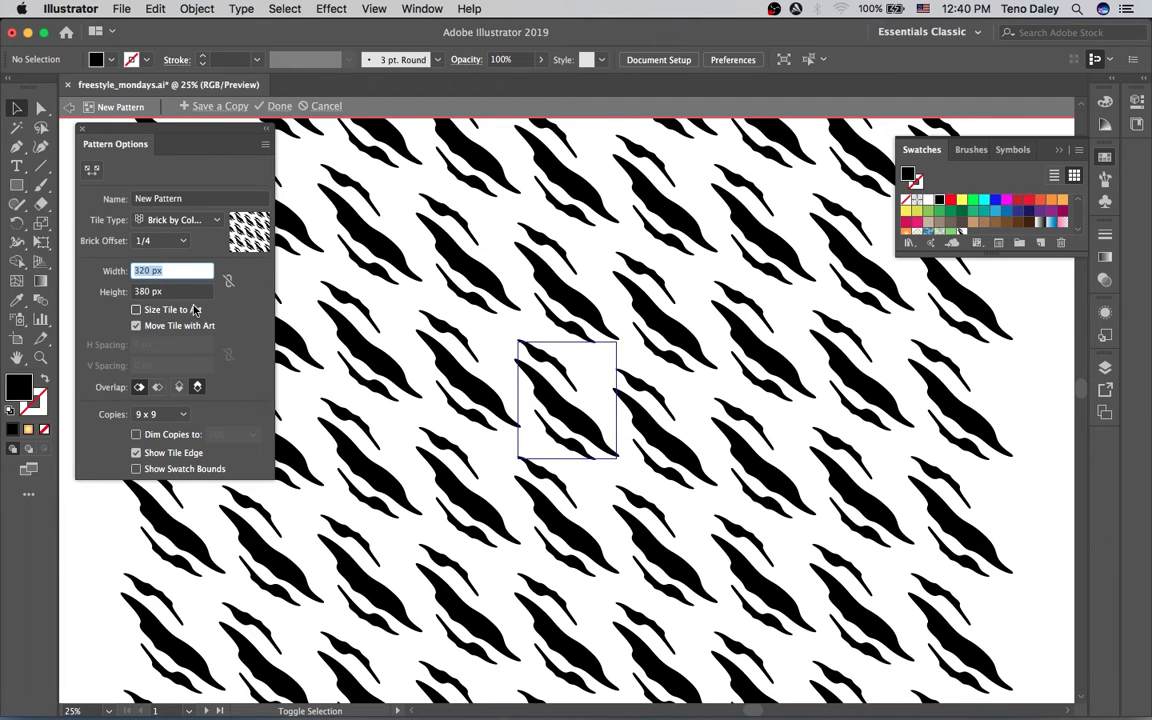
click(277, 106)
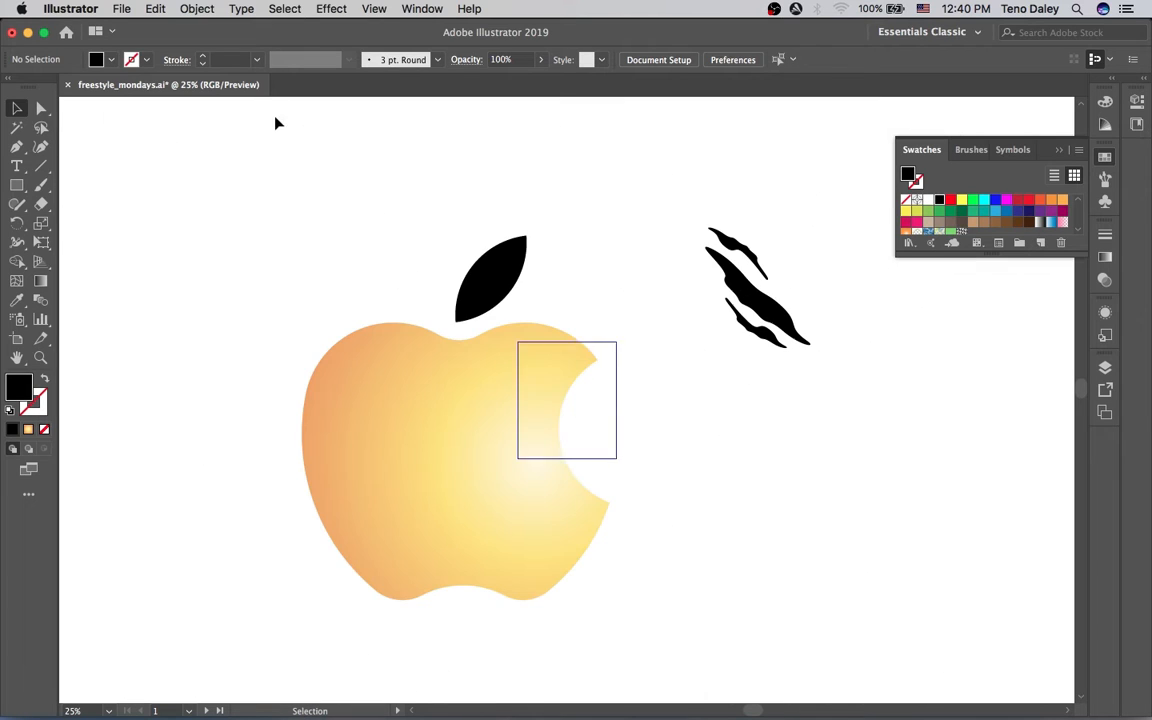
Select the golden apple body and duplicate its gradient fill in the object's appearance.
click(491, 453)
key(a)
key(v)
click(185, 8)
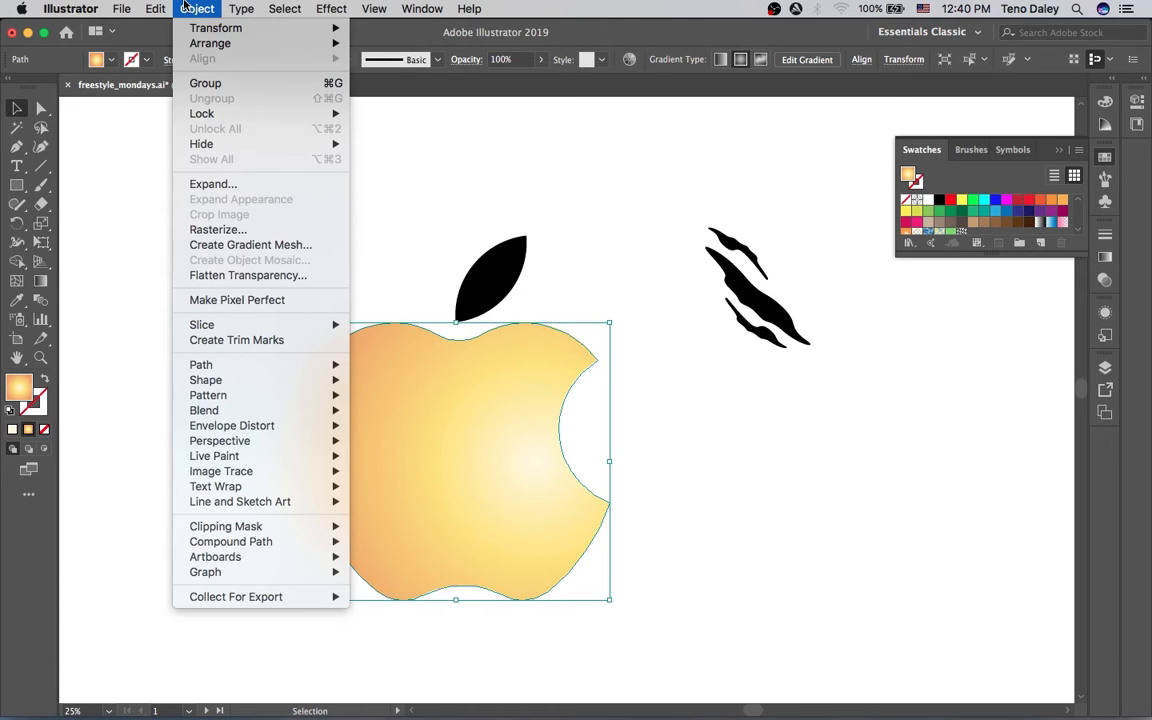
click(566, 244)
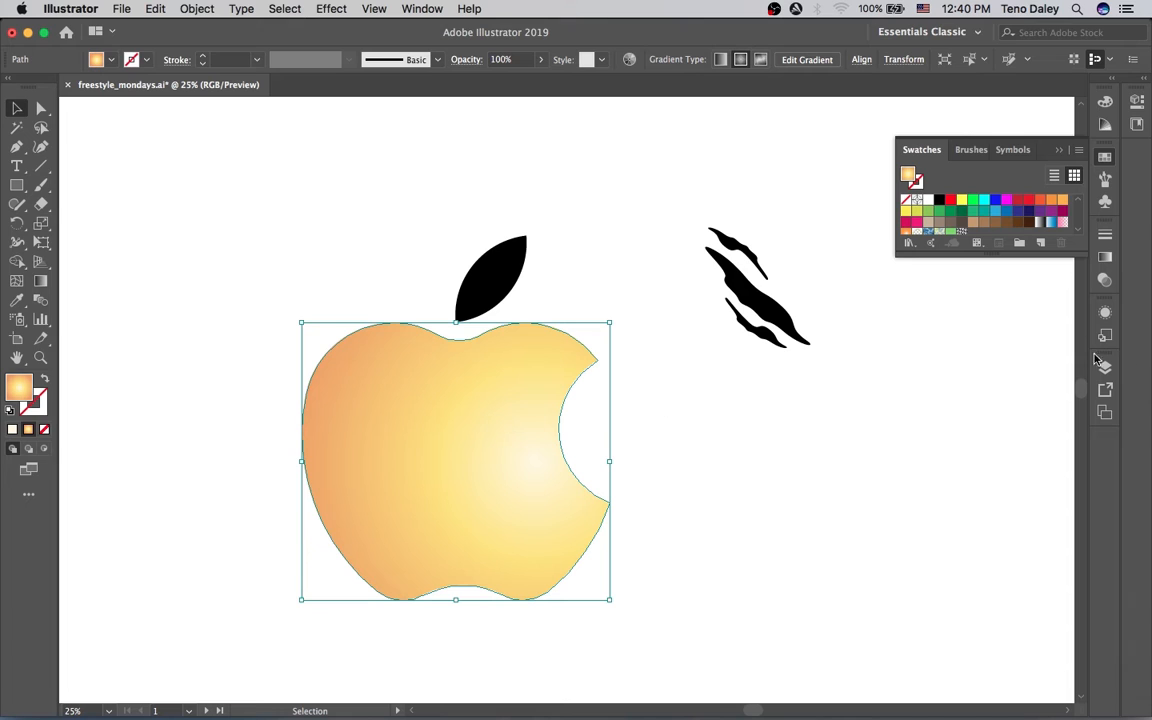
click(1105, 312)
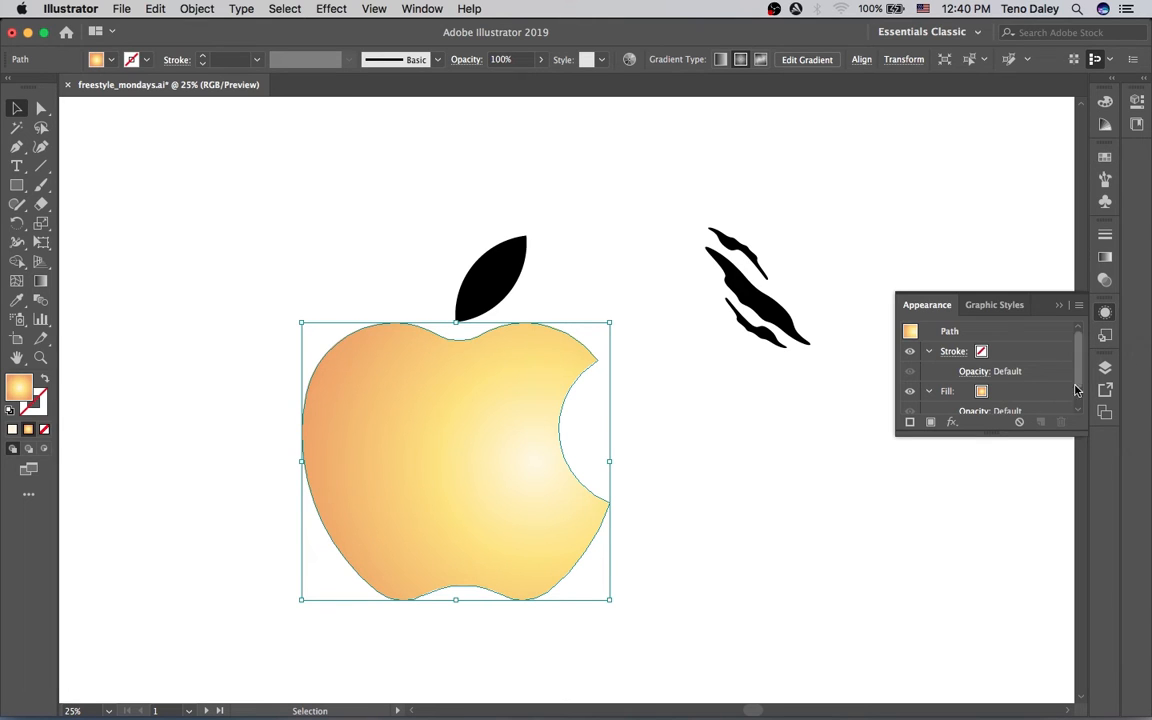
scroll(1000, 380, down, 2)
click(1008, 364)
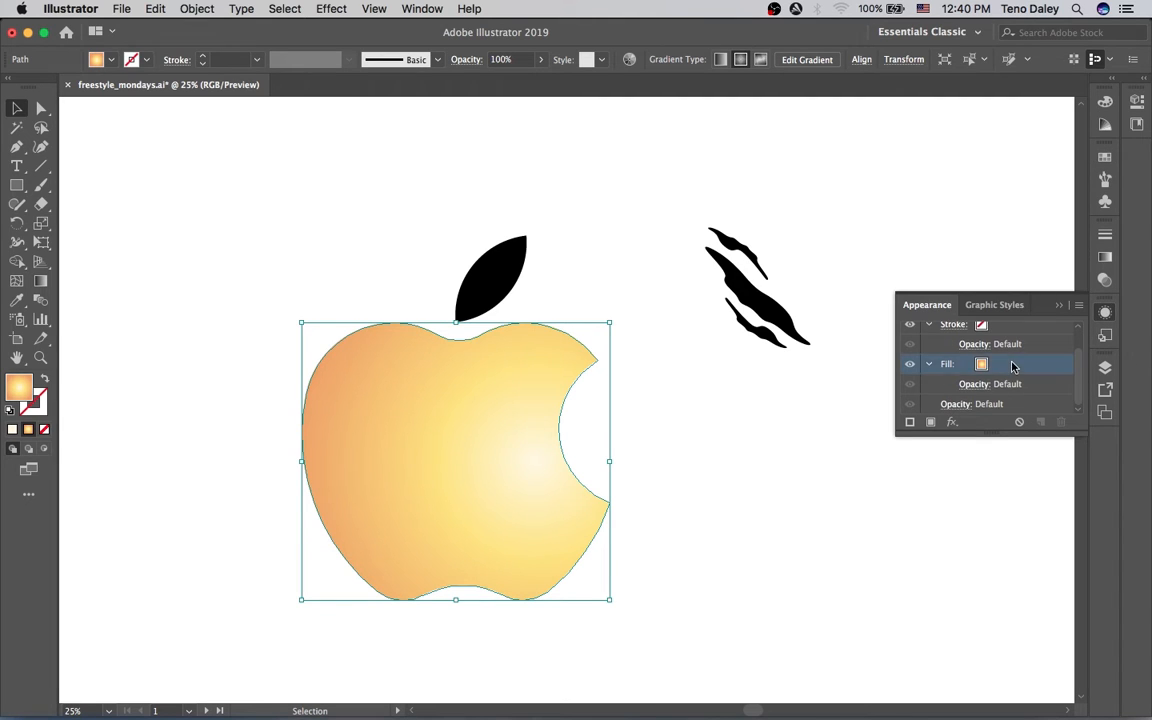
click(1040, 422)
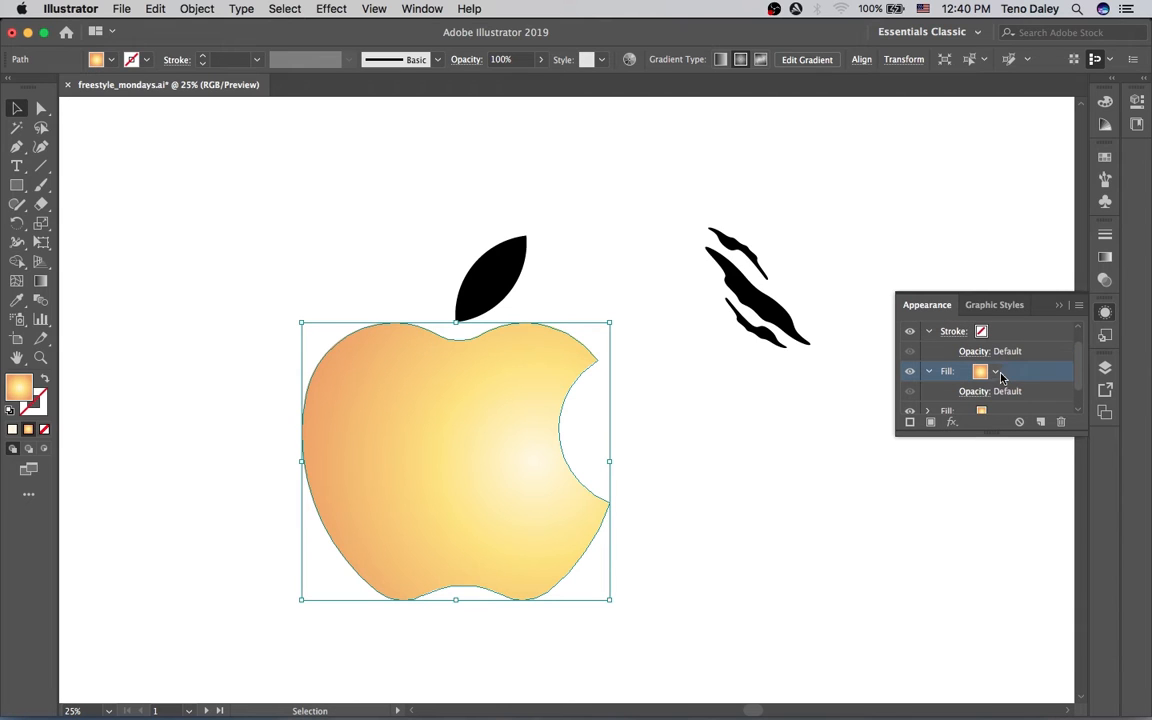
Apply the claw-scratch pattern swatch to the apple body's upper fill, over the golden gradient.
click(994, 372)
click(1040, 375)
scroll(1082, 382, down, 1)
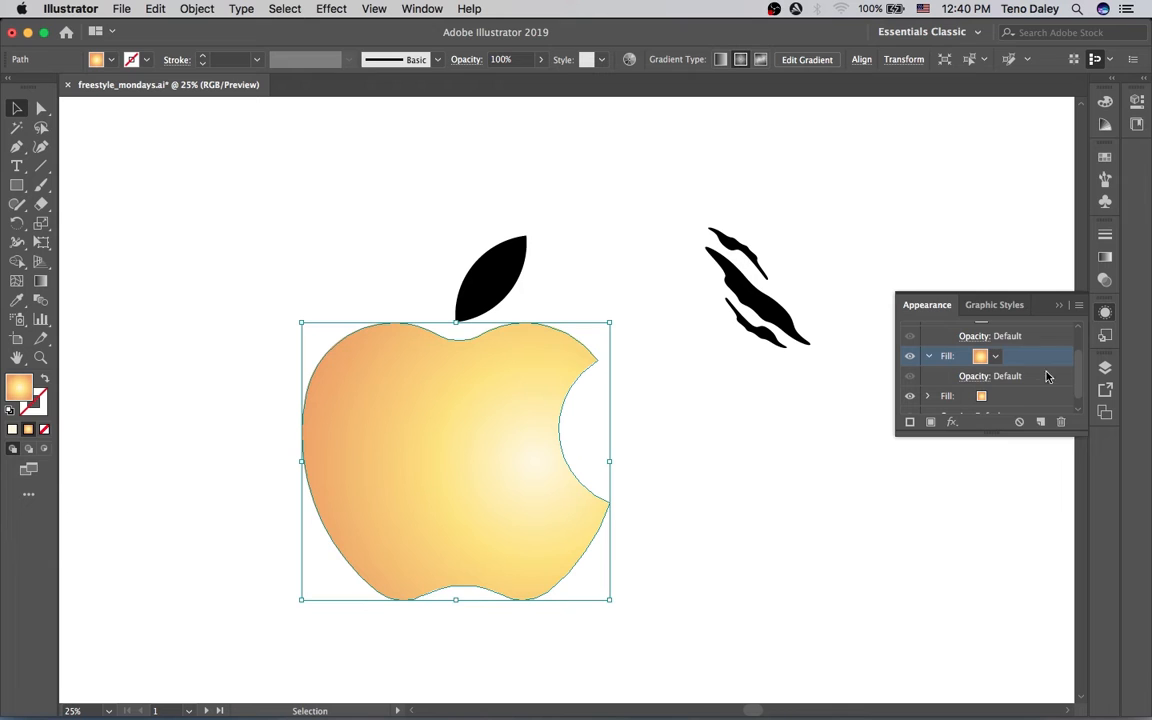
click(995, 357)
click(916, 420)
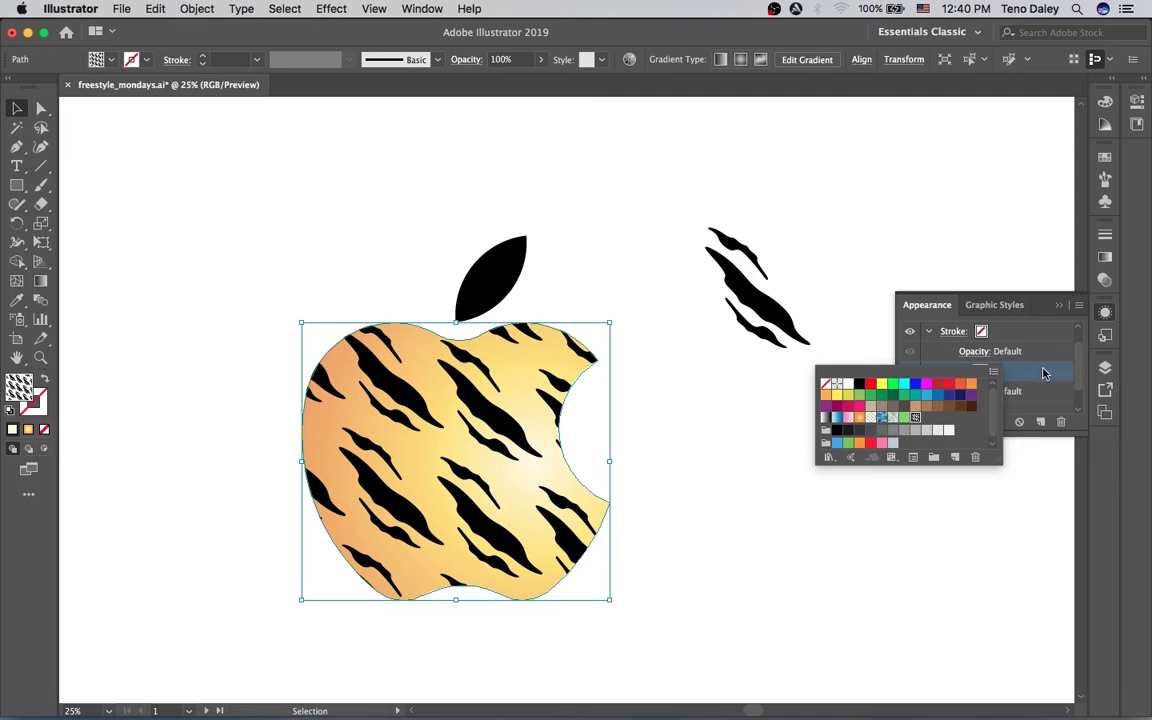
click(1043, 400)
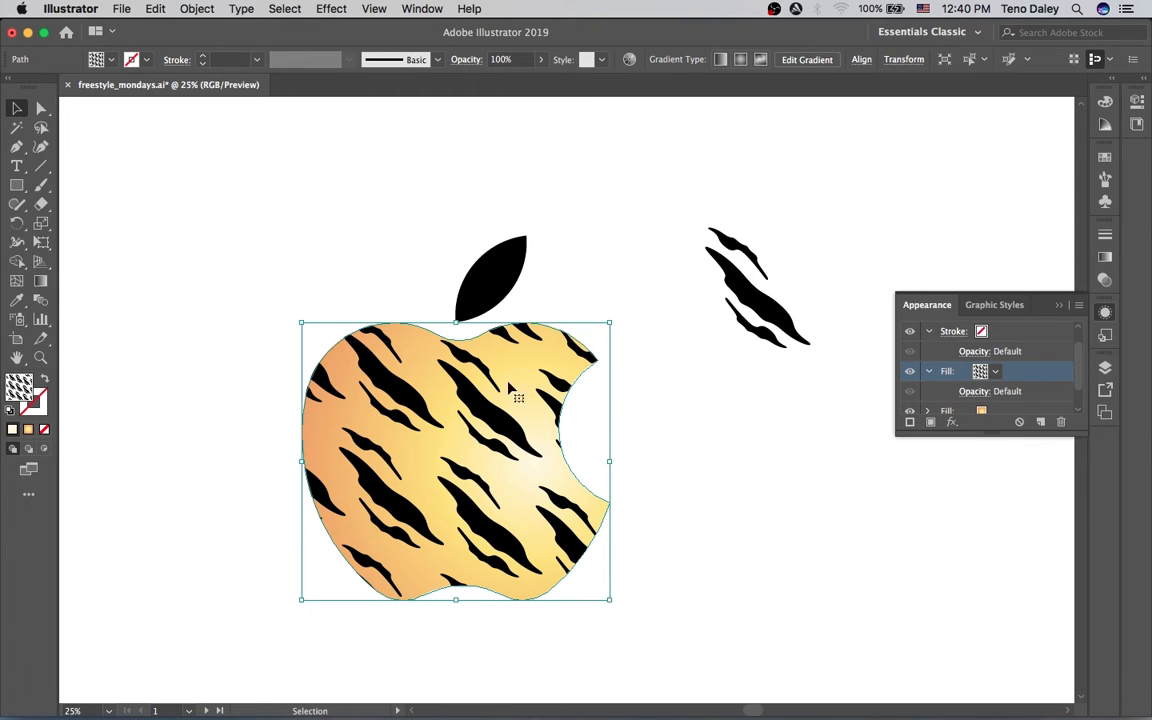
Open the Scale transformation for the apple body and turn on its live preview.
click(192, 8)
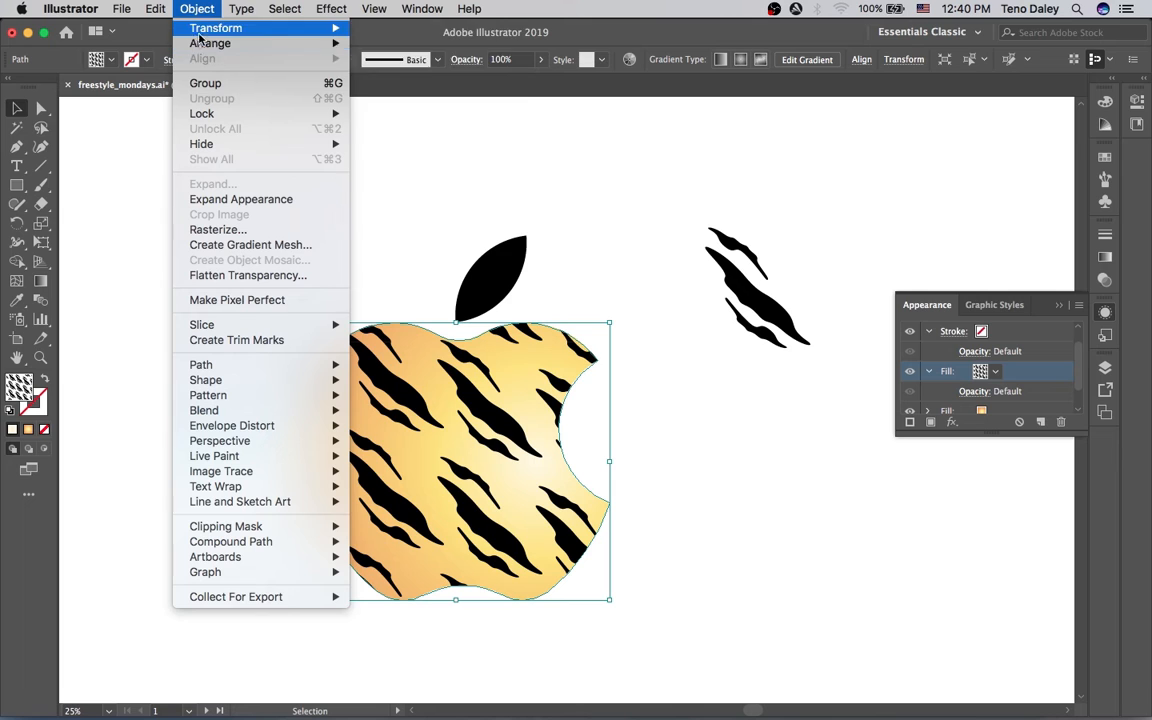
mouse_move(205, 43)
mouse_move(250, 28)
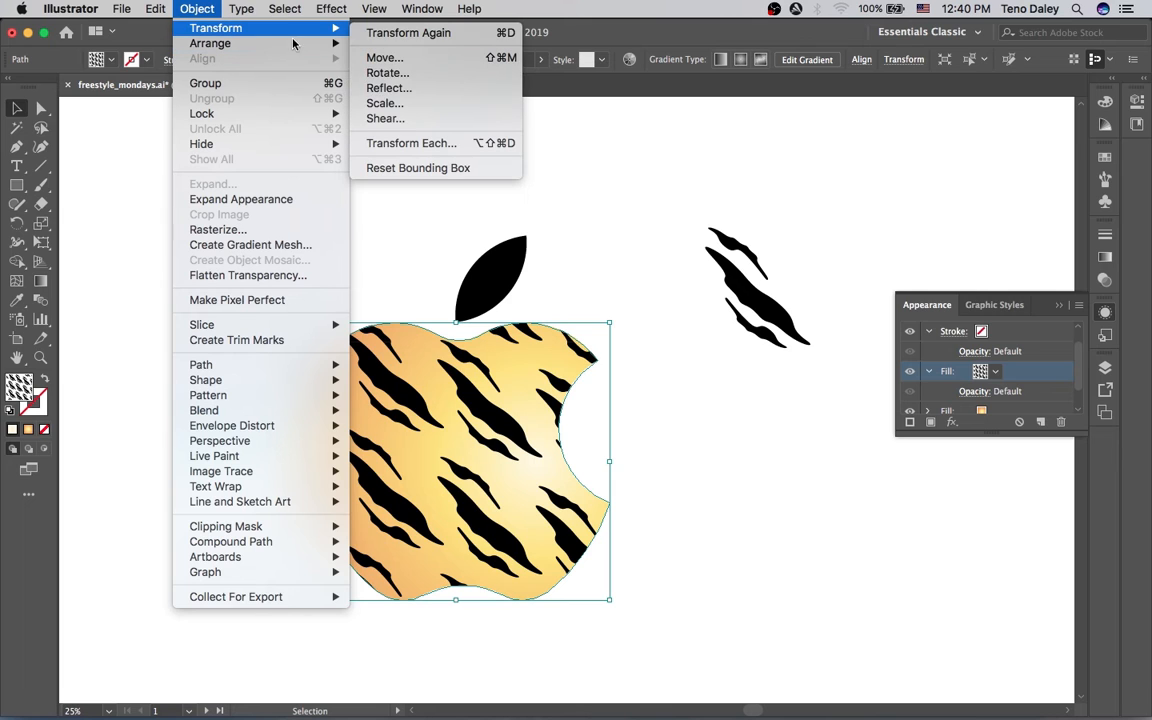
click(400, 104)
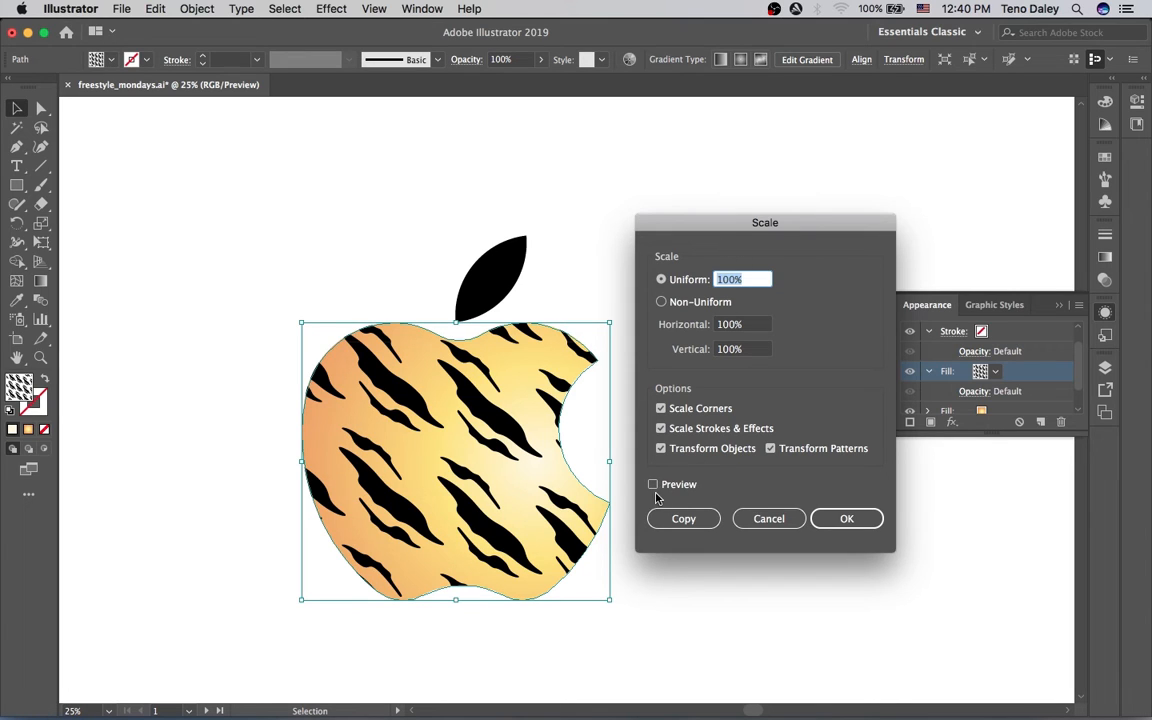
click(655, 488)
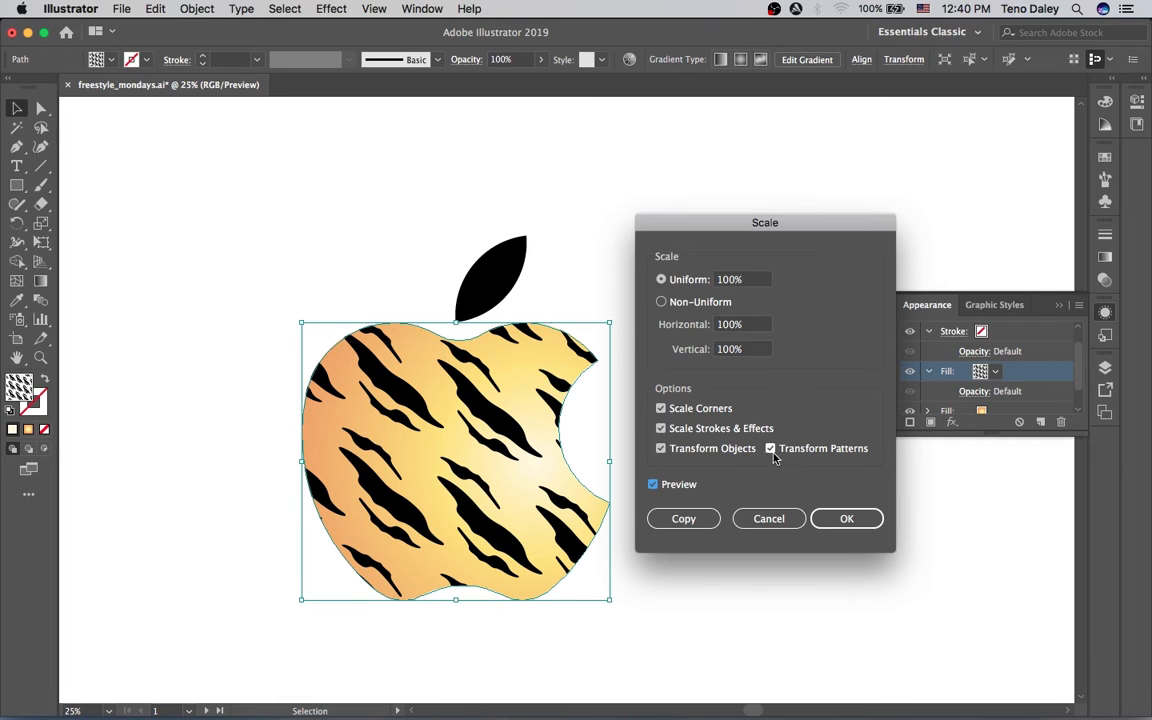
Try a 90% uniform scale on both the apple and its pattern, and return the scale to 100%.
double_click(733, 280)
text(90)
key(Tab)
text(100)
key(Tab)
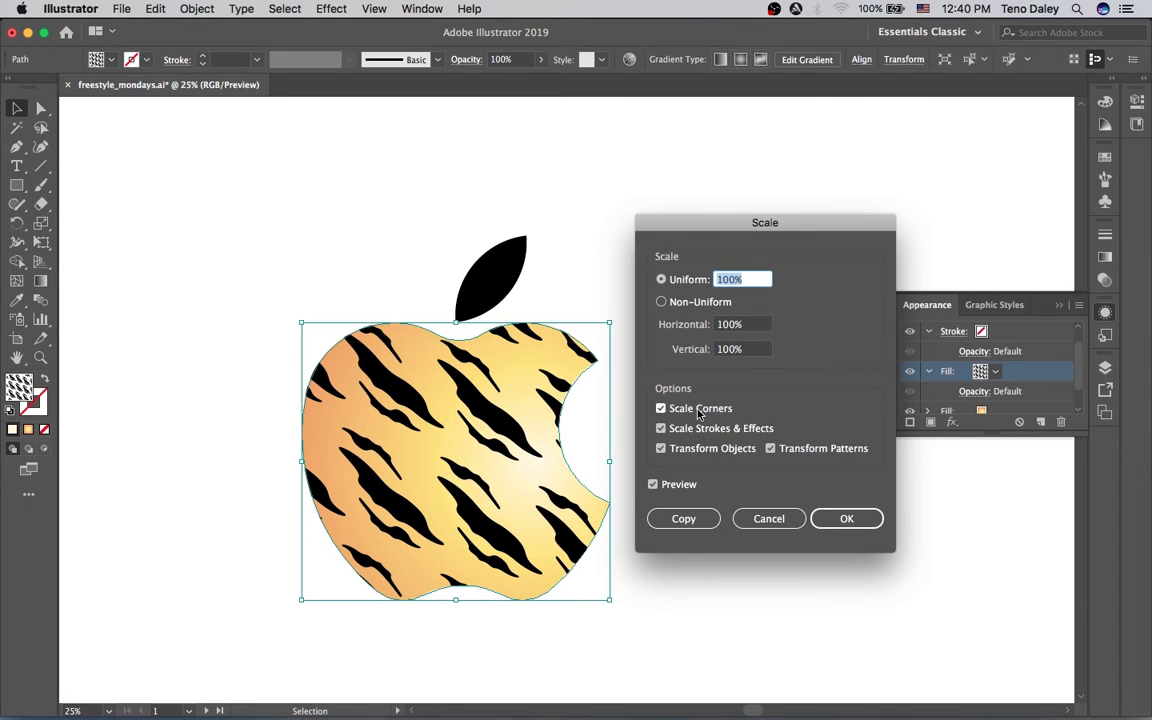
Exclude the object from the scaling so only the pattern transforms, and try a uniform scale of 70%.
click(660, 448)
double_click(741, 280)
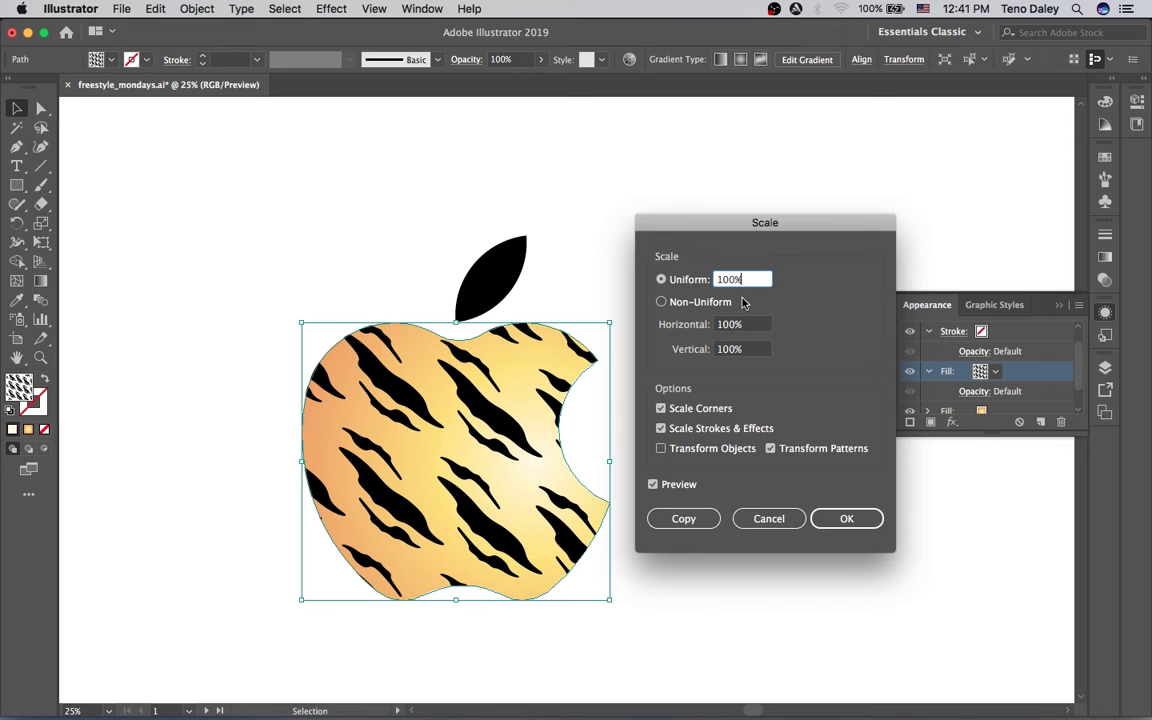
text(70)
key(Tab)
key(shift+Up)
key(shift+Down)
key(shift+Down)
key(shift+Down)
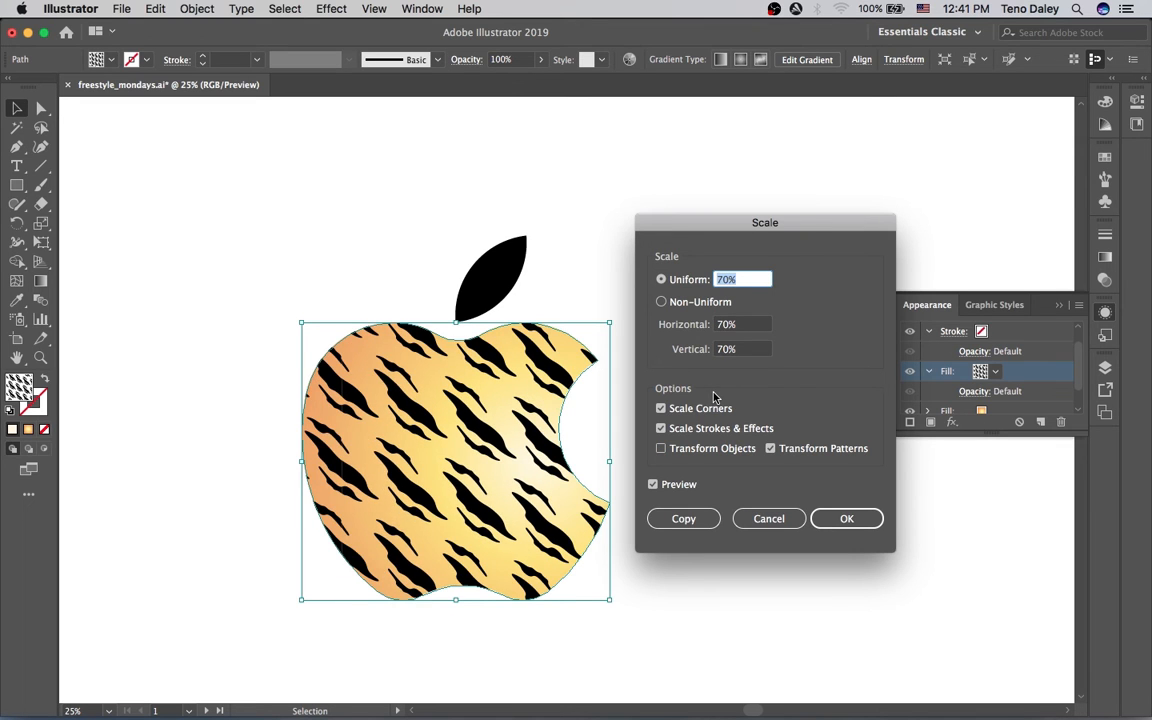
Compare larger and smaller pattern scales, including 60%, and apply a uniform scale of 80%.
key(Up)
key(Up)
key(Up)
key(Up)
key(Up)
key(Up)
key(Up)
key(shift+Up)
key(shift+Up)
key(shift+Up)
key(shift+Down)
key(shift+Down)
key(shift+Down)
key(shift+Up)
key(shift+Up)
key(shift+Up)
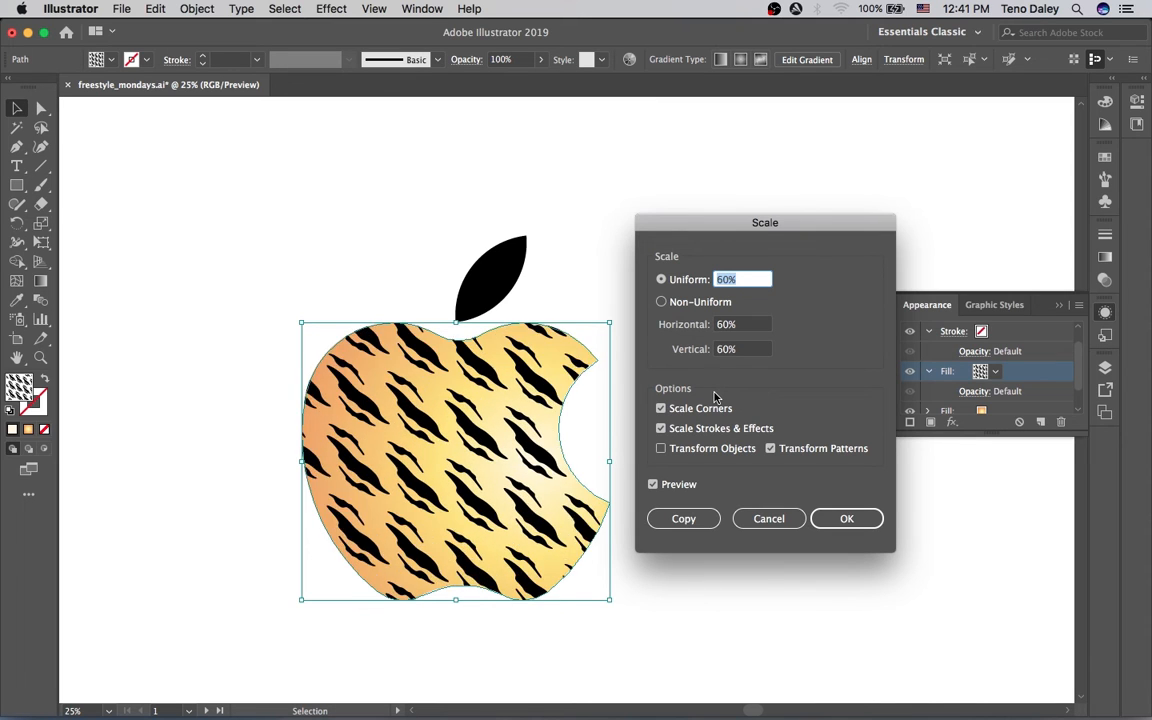
key(shift+Down)
key(shift+Up)
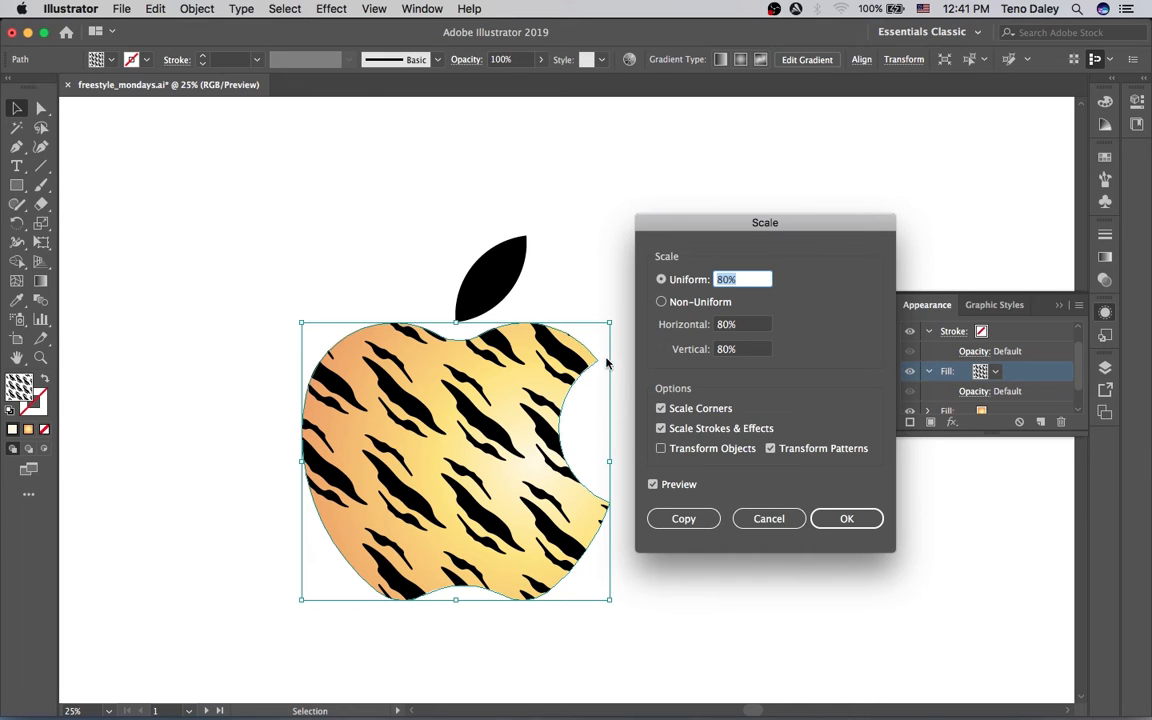
click(826, 521)
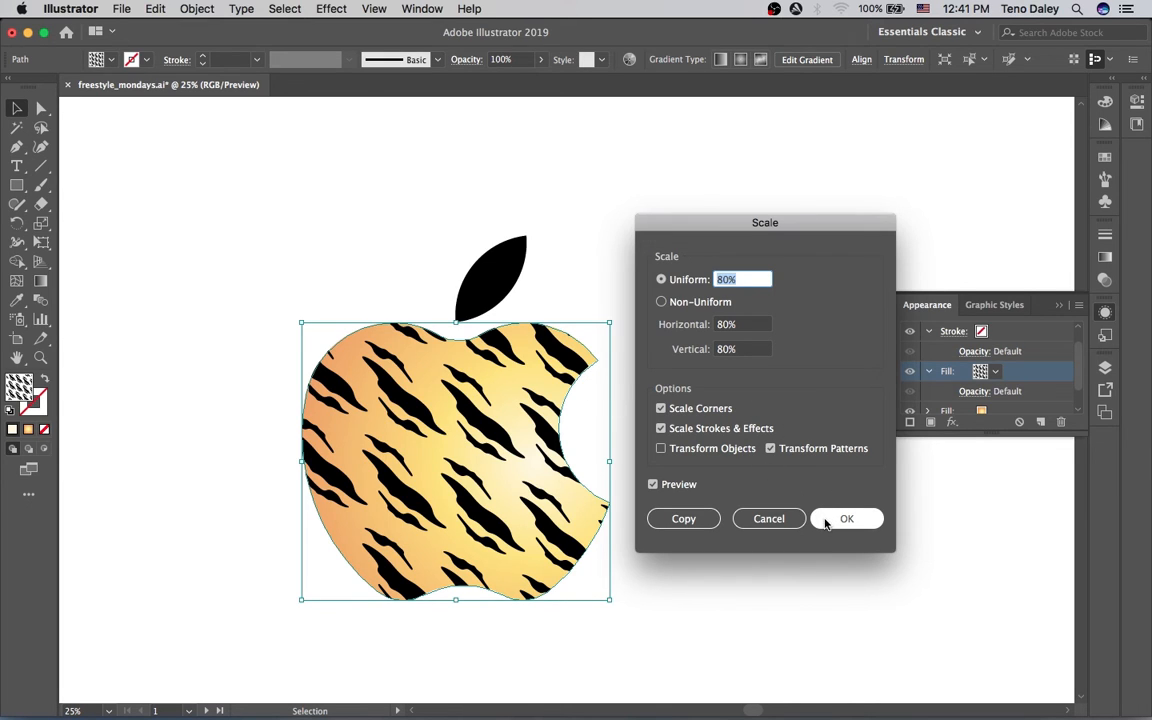
click(830, 519)
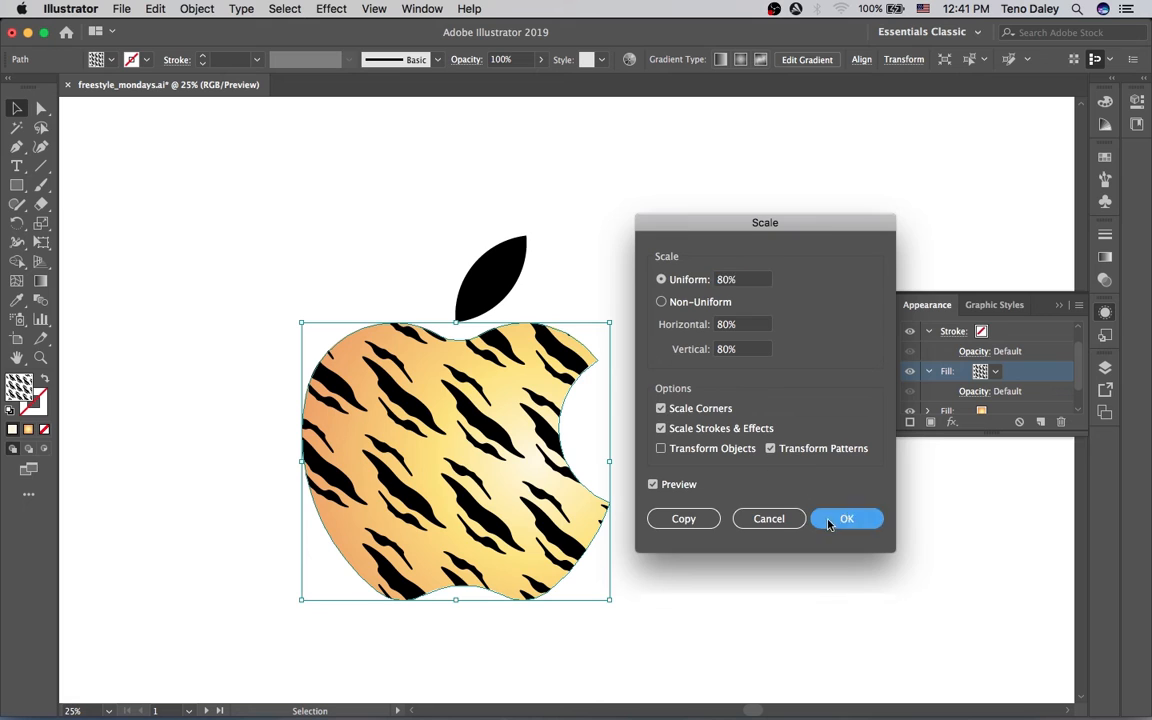
Move only the pattern inside the apple body by -100 px horizontally and 21 px vertically.
click(184, 8)
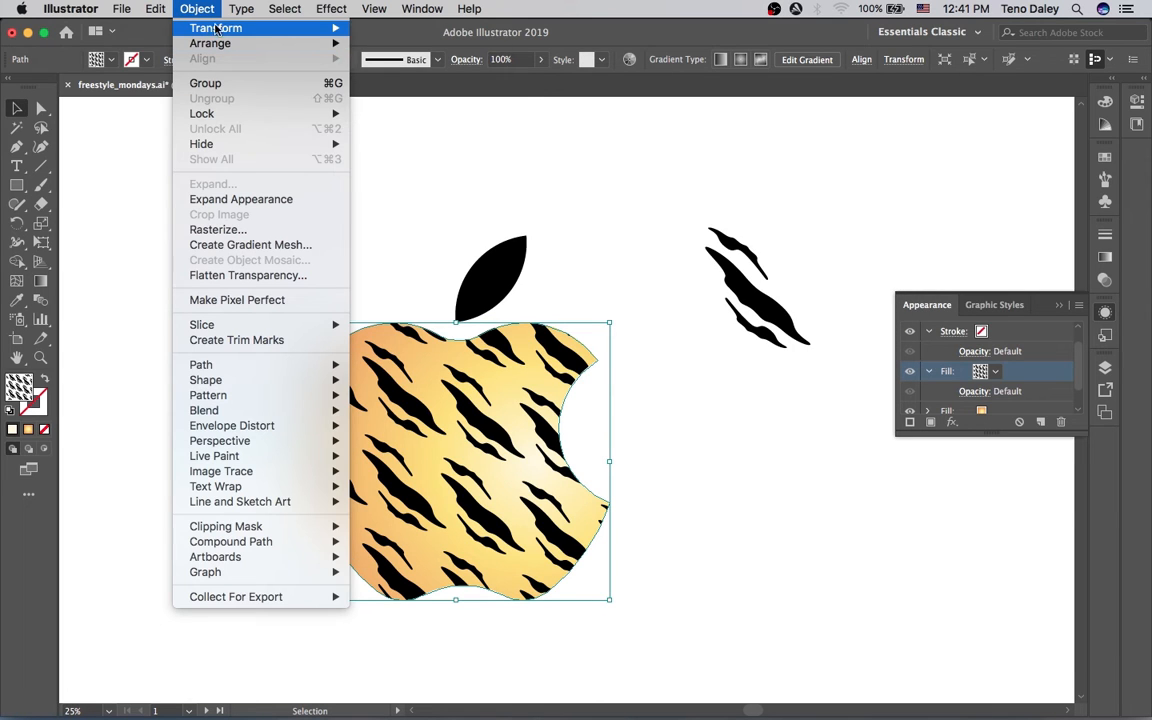
mouse_move(209, 28)
click(384, 57)
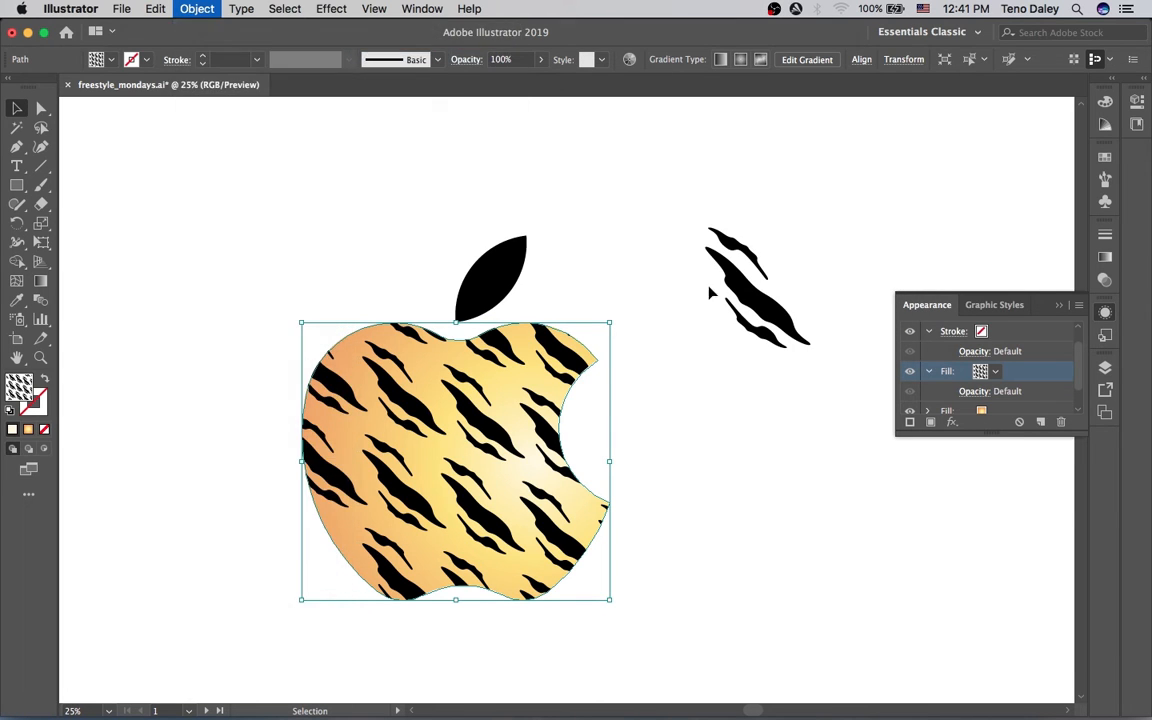
key(shift+Down)
key(shift+Down)
key(shift+Down)
key(shift+Down)
key(shift+Down)
key(shift+Down)
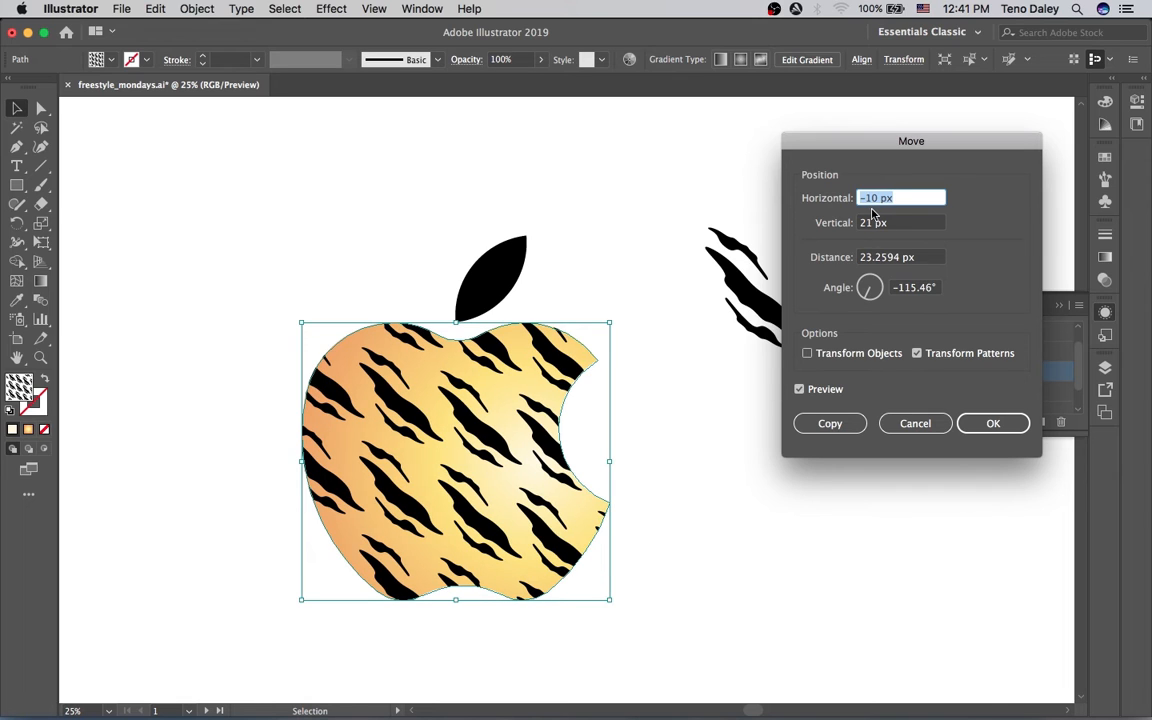
key(shift+Down)
key(shift+Down)
key(shift+Down)
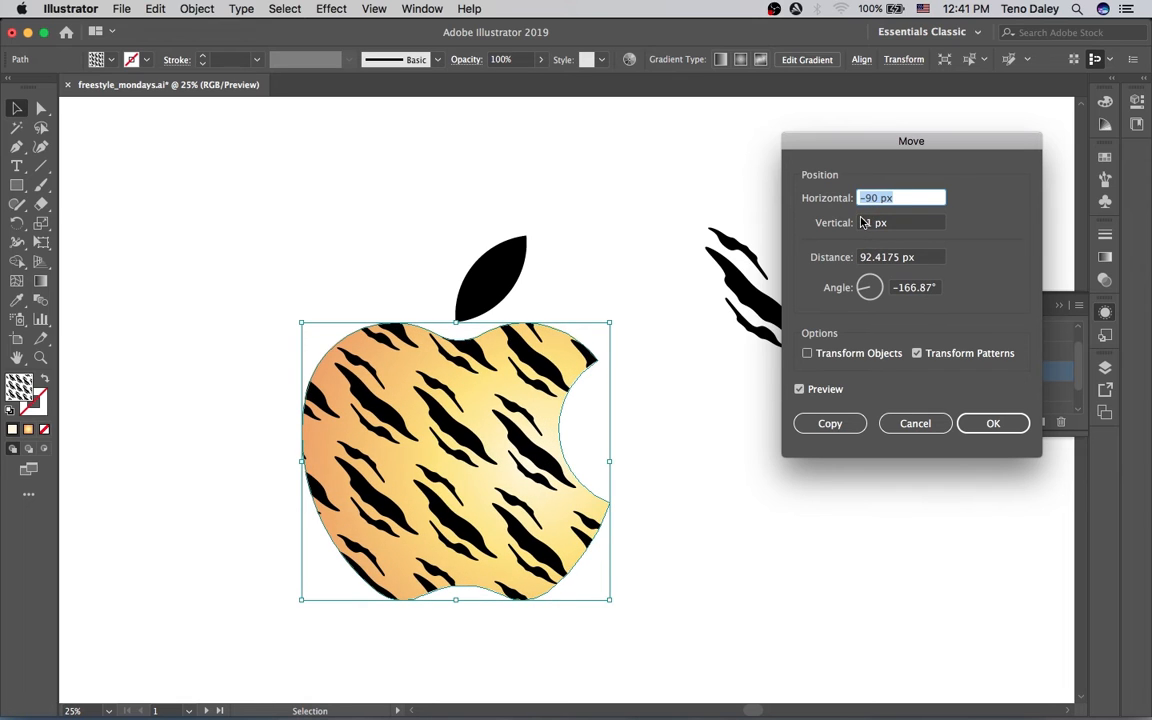
key(shift+Down)
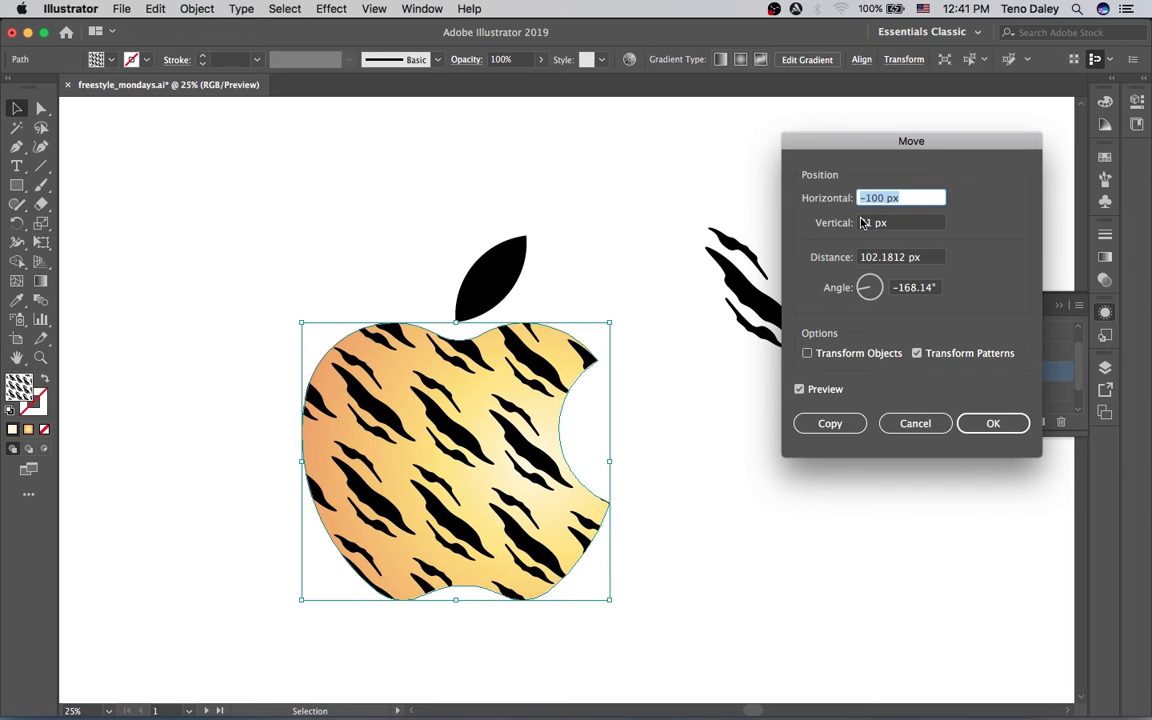
click(987, 426)
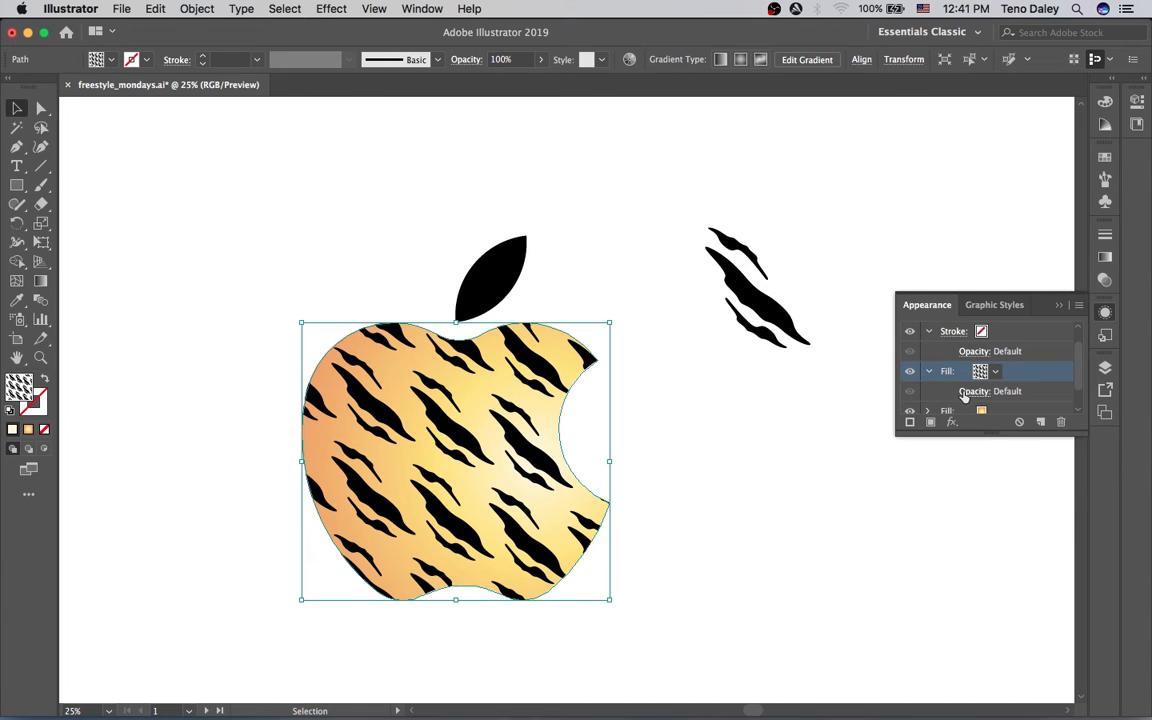
Try 70% opacity on the pattern fill and restore its full opacity.
click(972, 391)
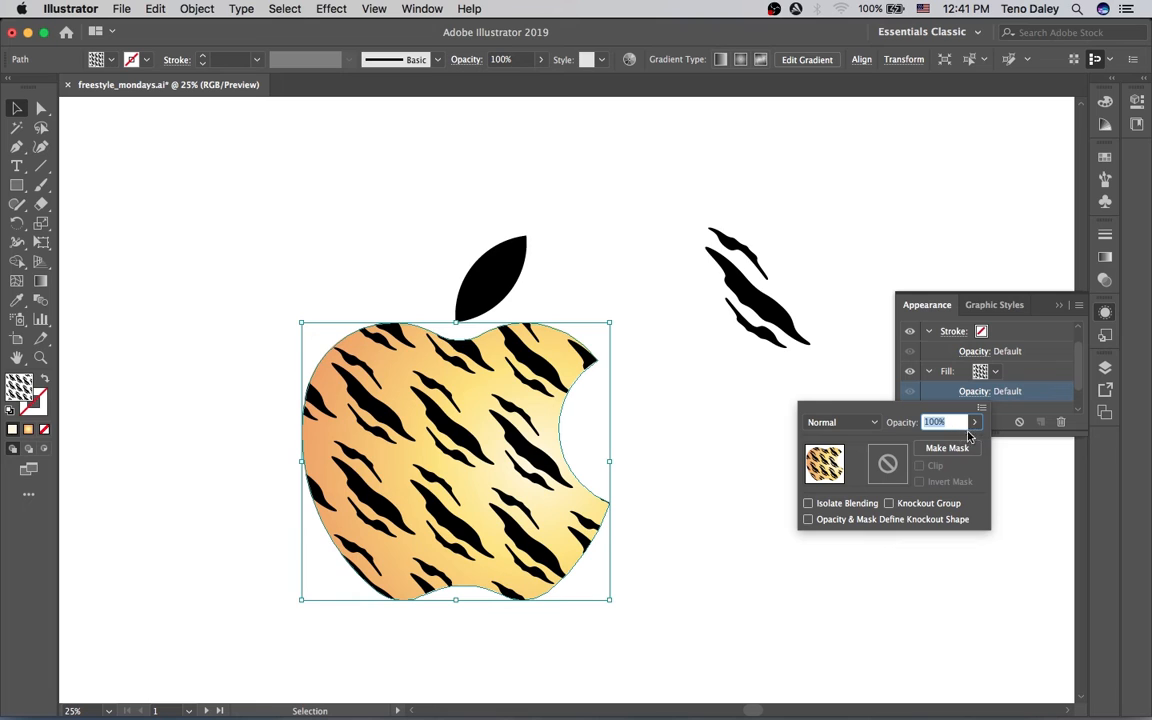
click(974, 422)
mouse_move(975, 441)
mouse_down()
mouse_move(920, 442)
mouse_move(954, 449)
mouse_up()
click(974, 422)
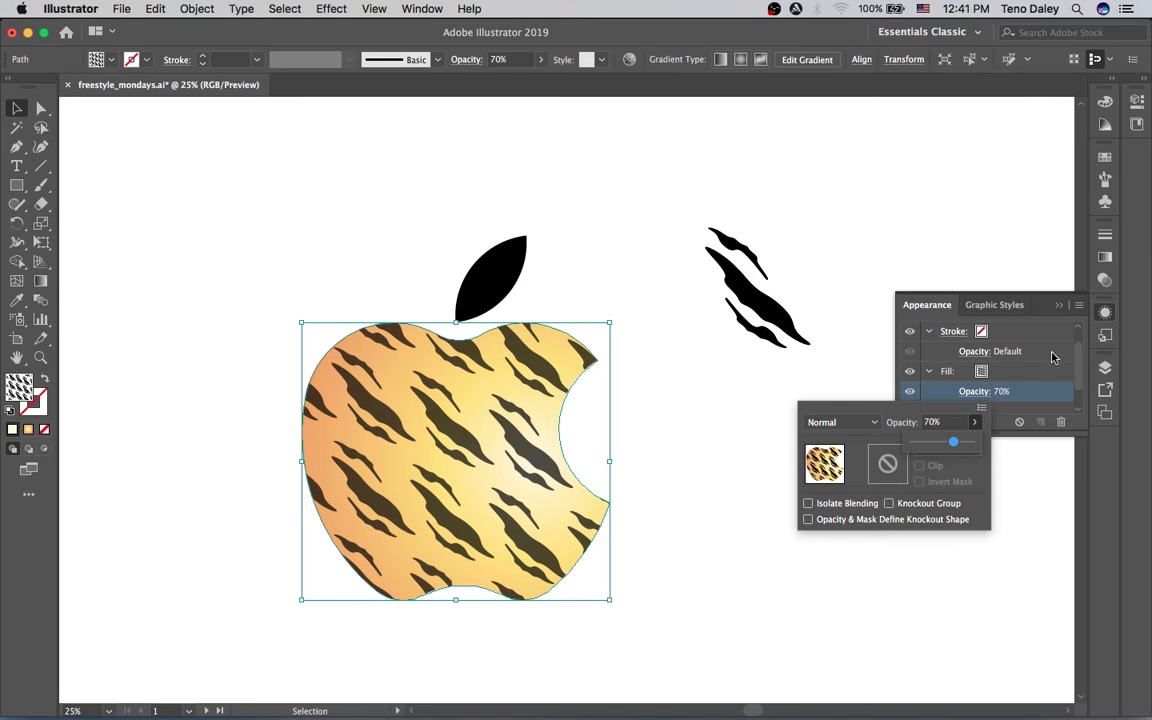
click(1022, 371)
click(974, 422)
drag(956, 441, 984, 444)
click(1037, 388)
Open the transparency settings for the pattern fill and try the Lighten and Color Dodge blend modes.
click(1104, 284)
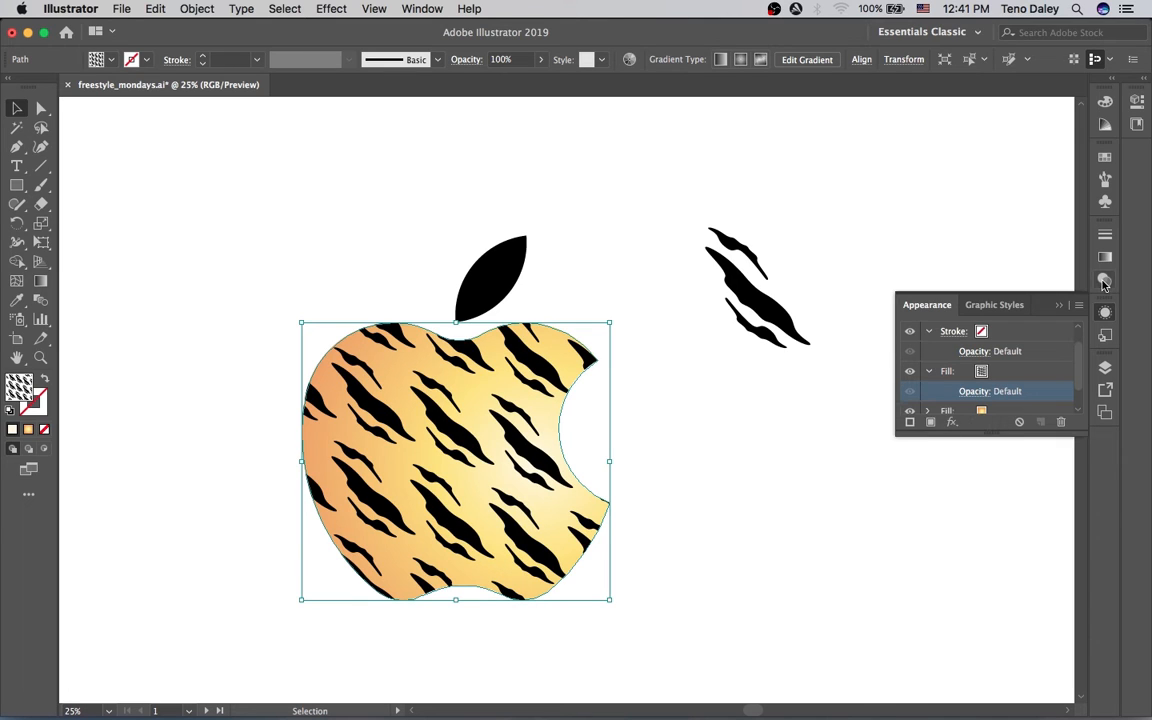
click(1105, 284)
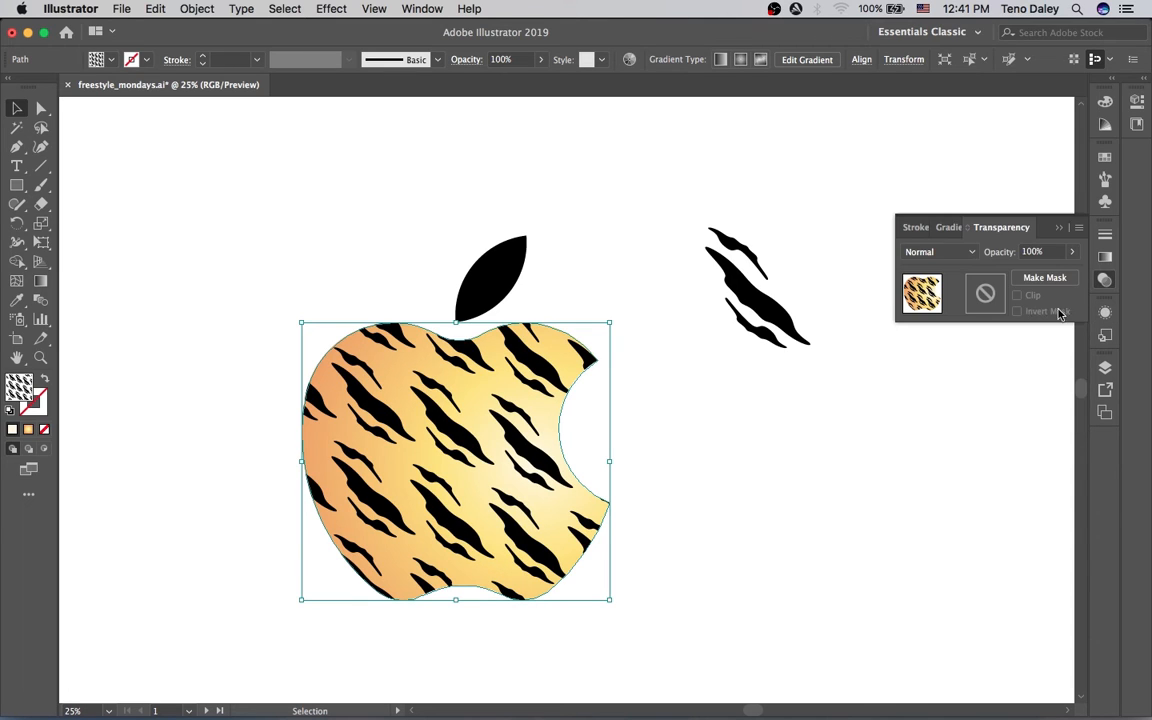
click(994, 230)
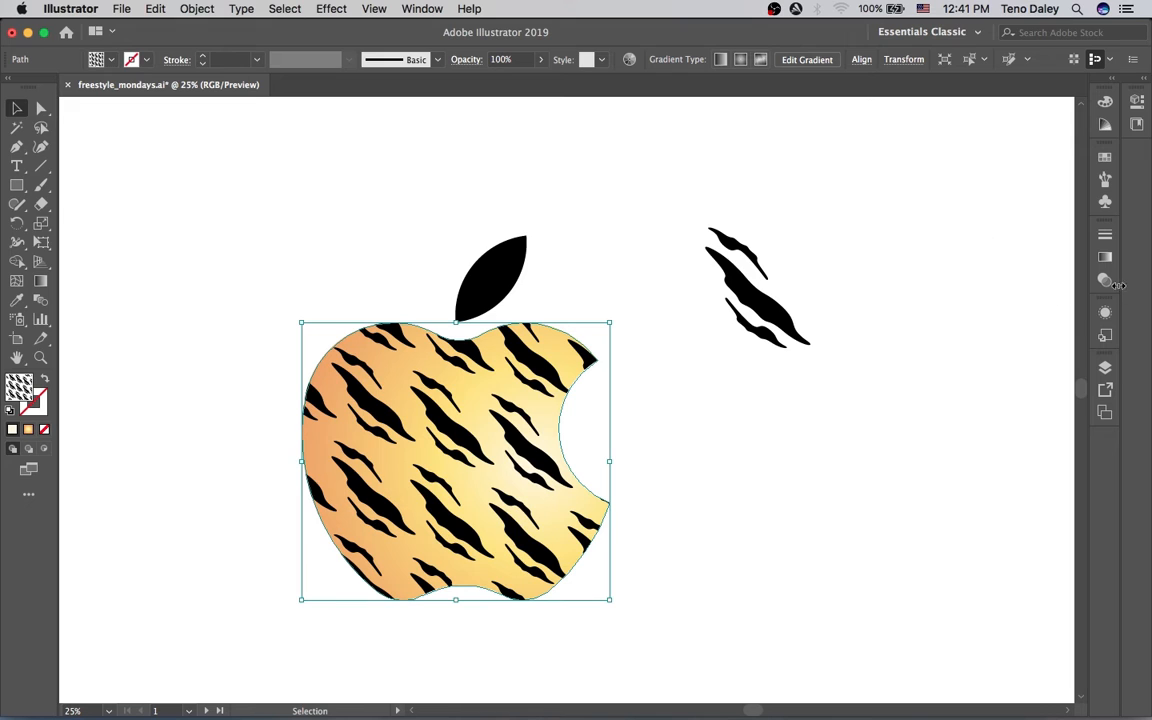
click(1105, 281)
click(938, 252)
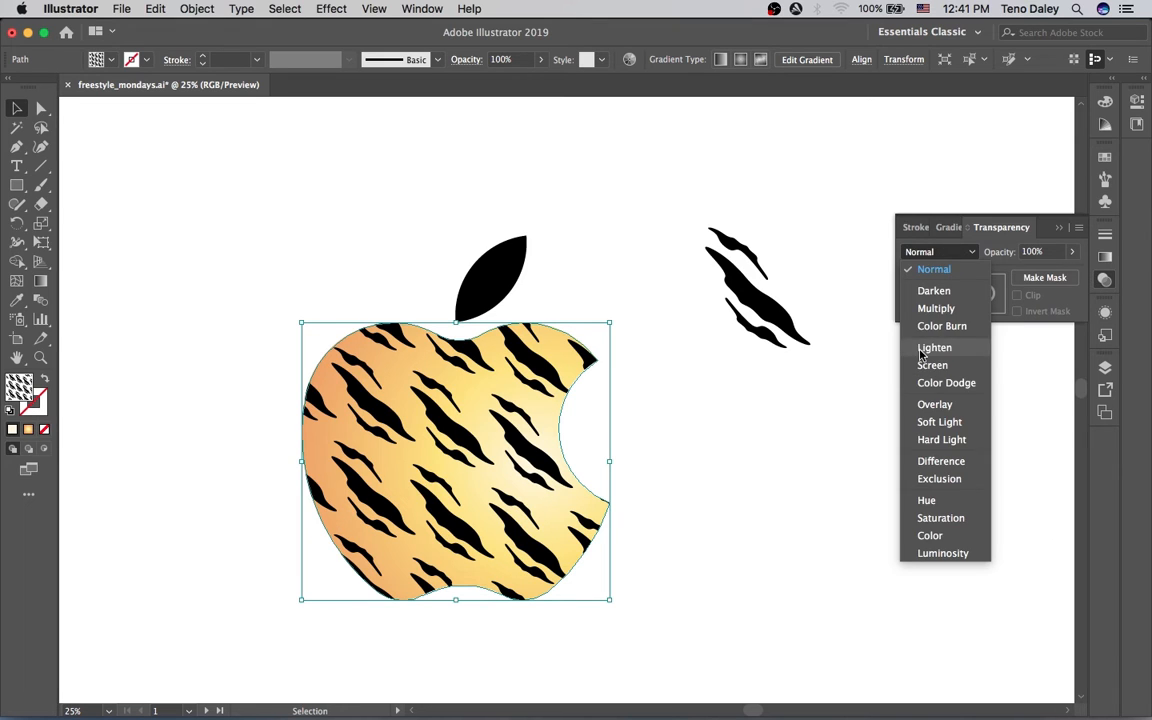
click(920, 350)
click(938, 252)
click(937, 382)
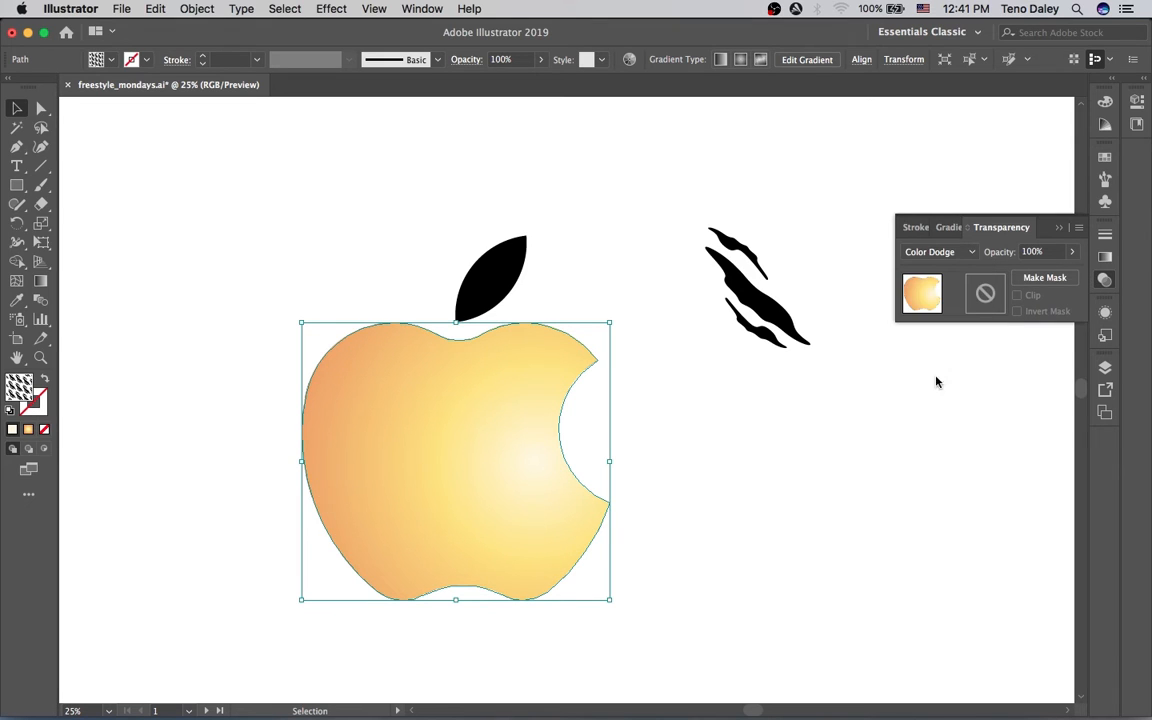
Try the Hard Light, Soft Light and Overlay blend modes on the pattern fill.
click(930, 252)
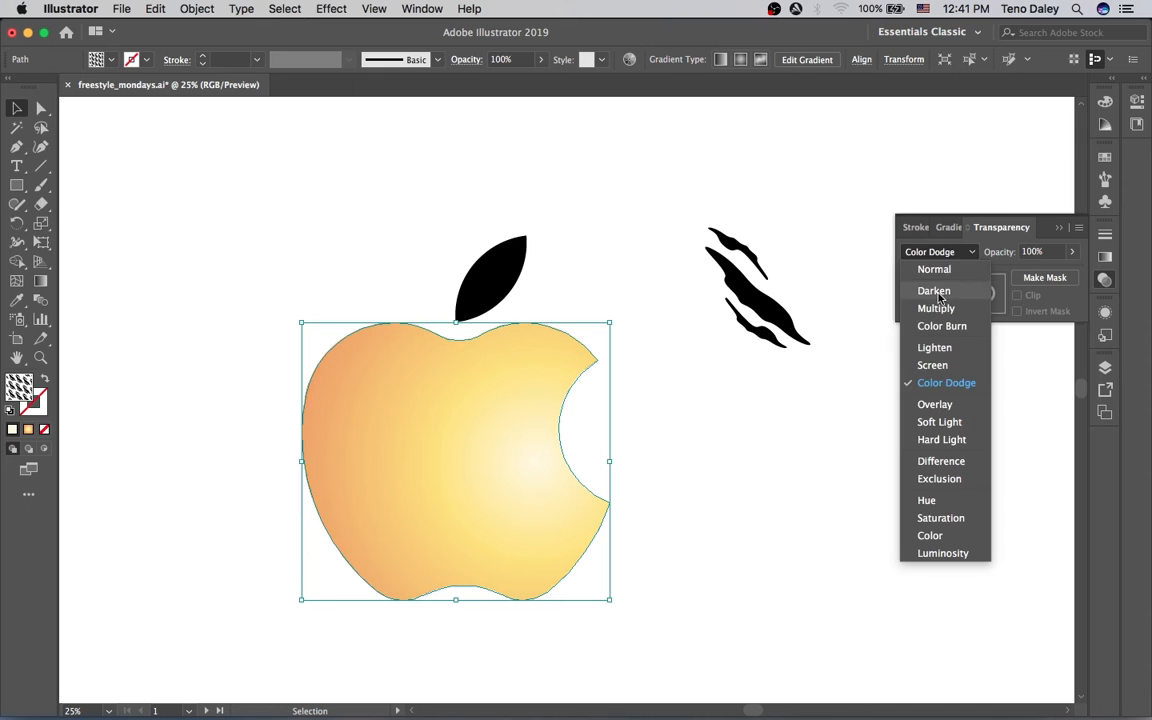
click(926, 440)
click(938, 252)
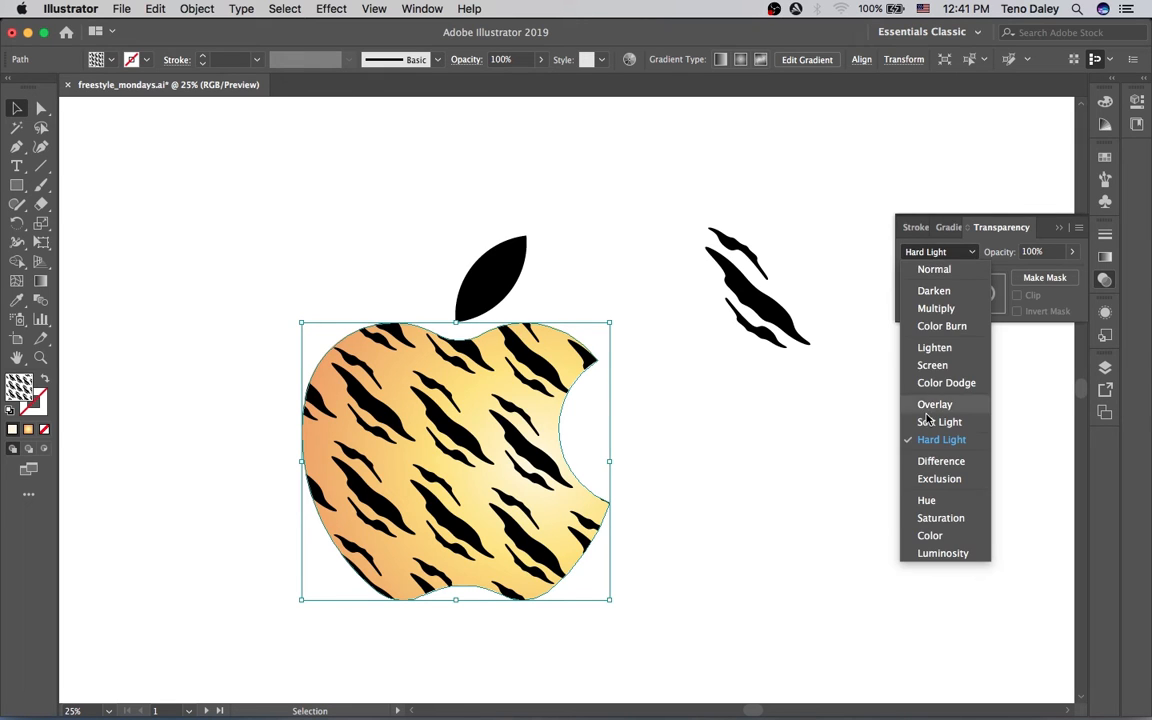
click(928, 421)
click(938, 252)
click(923, 406)
Set the pattern fill to Multiply blending at 69% opacity and deselect the apple.
click(930, 252)
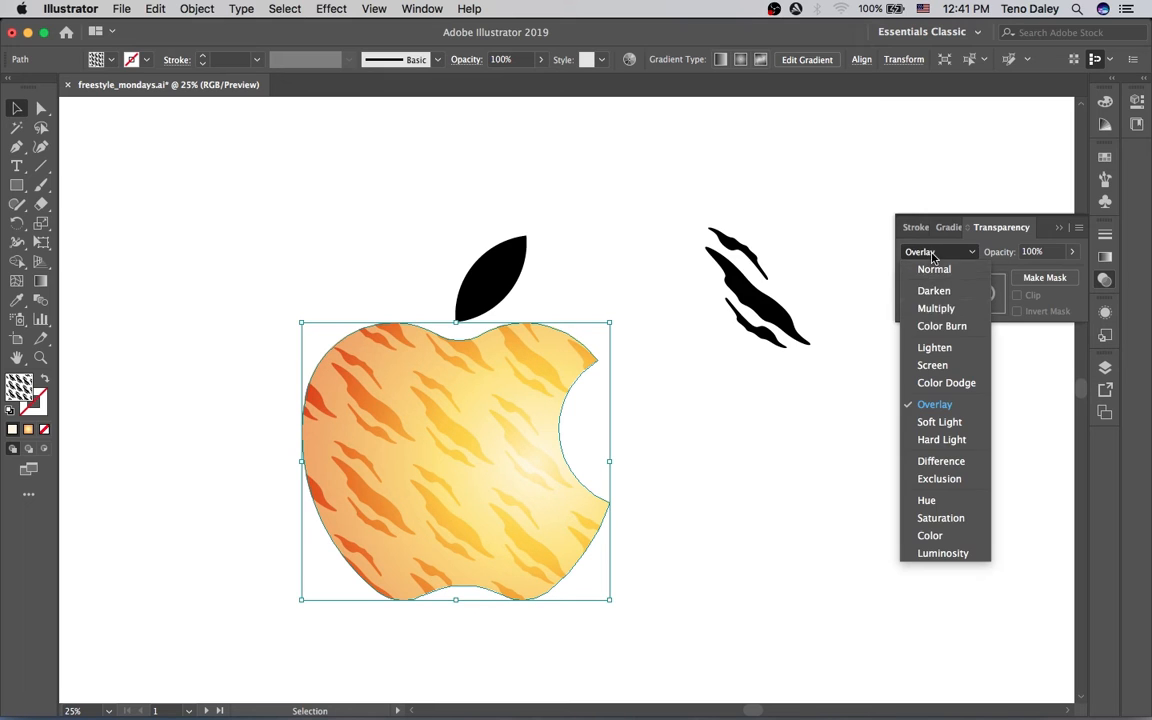
click(924, 310)
drag(1071, 258, 1053, 278)
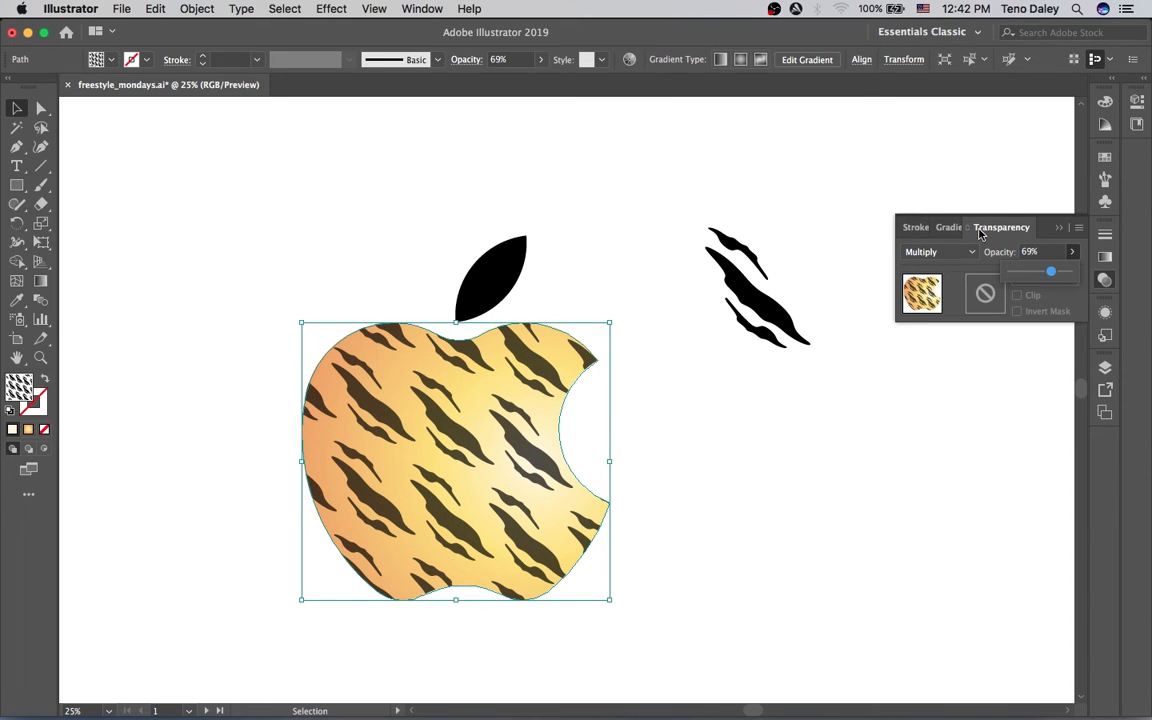
click(1027, 224)
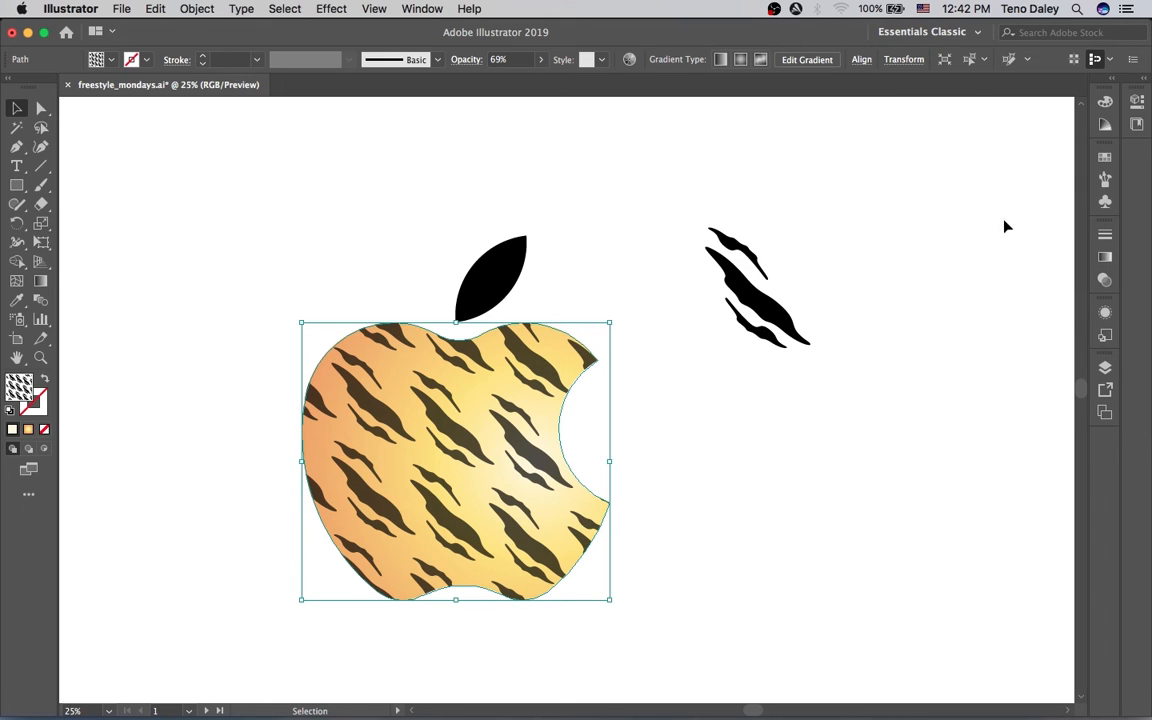
click(930, 271)
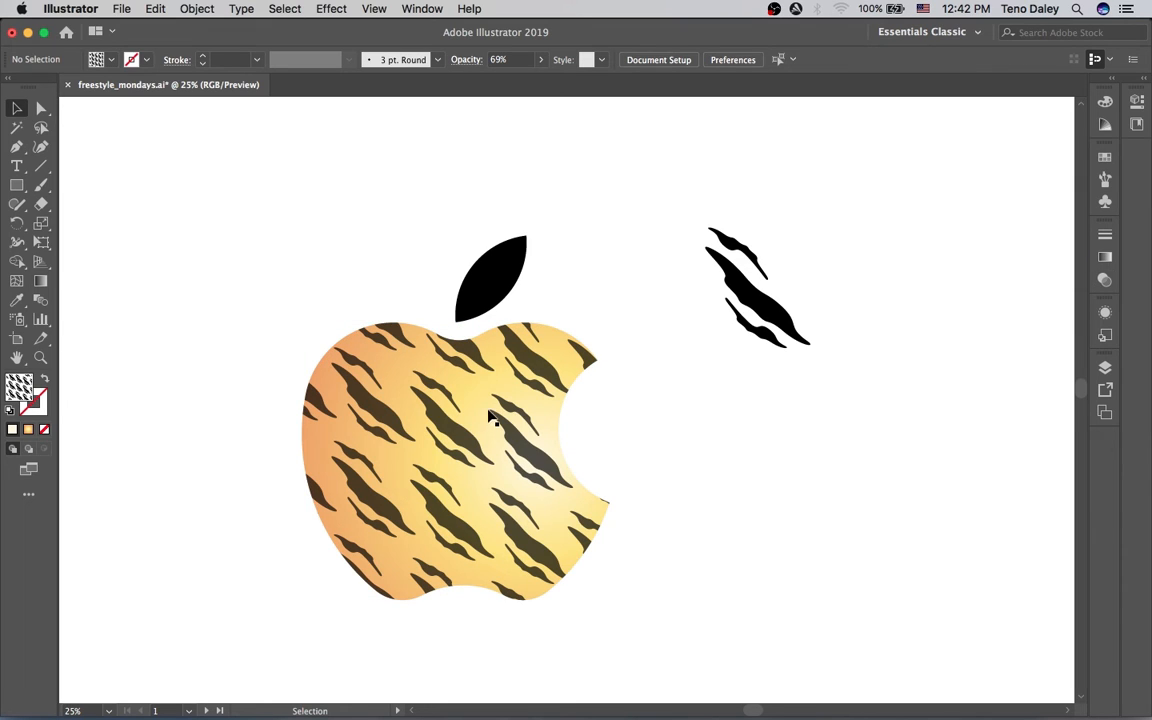
click(514, 484)
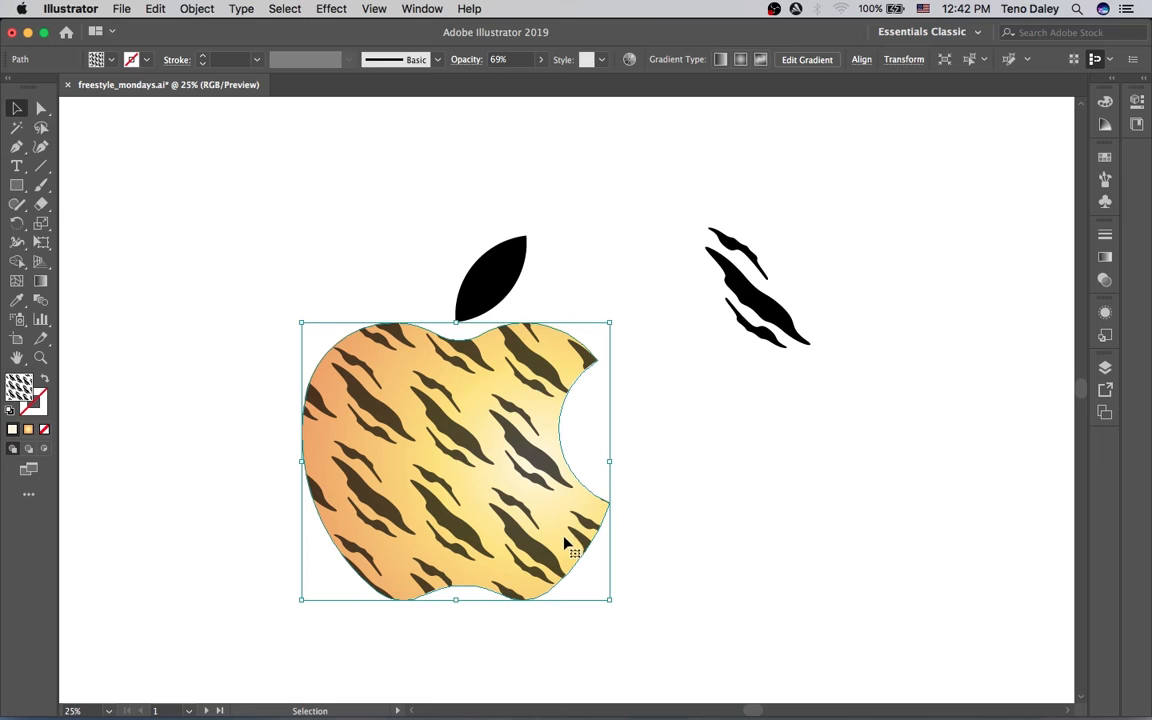
click(287, 8)
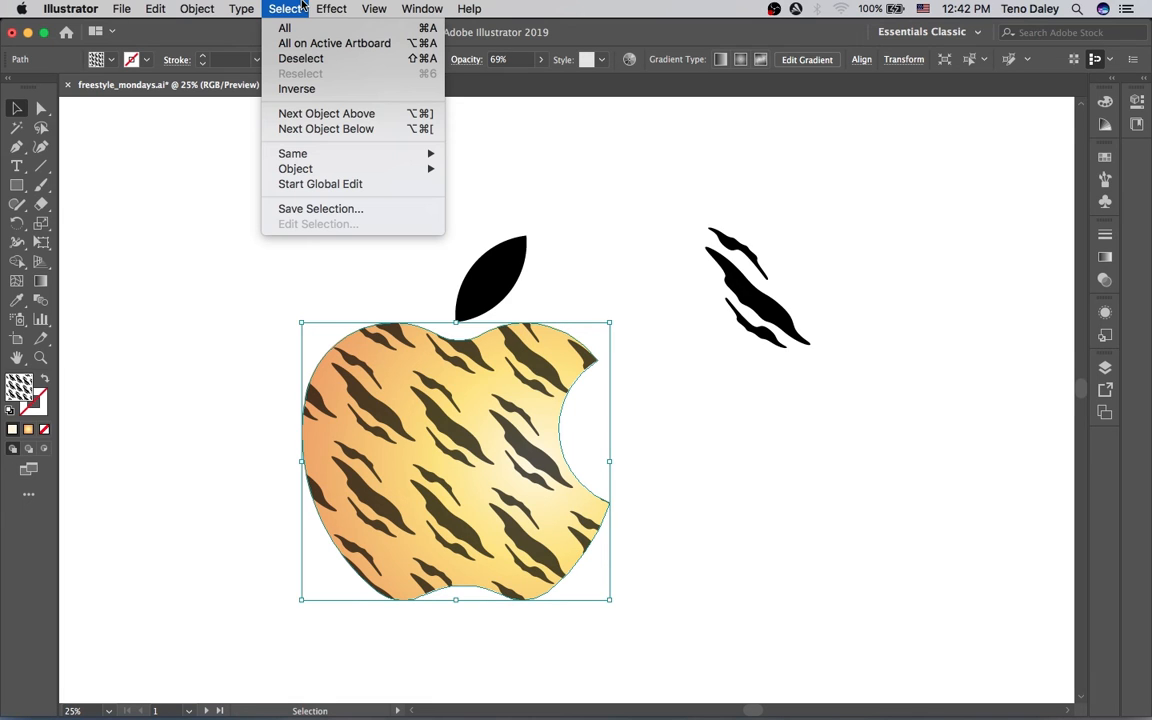
mouse_move(323, 5)
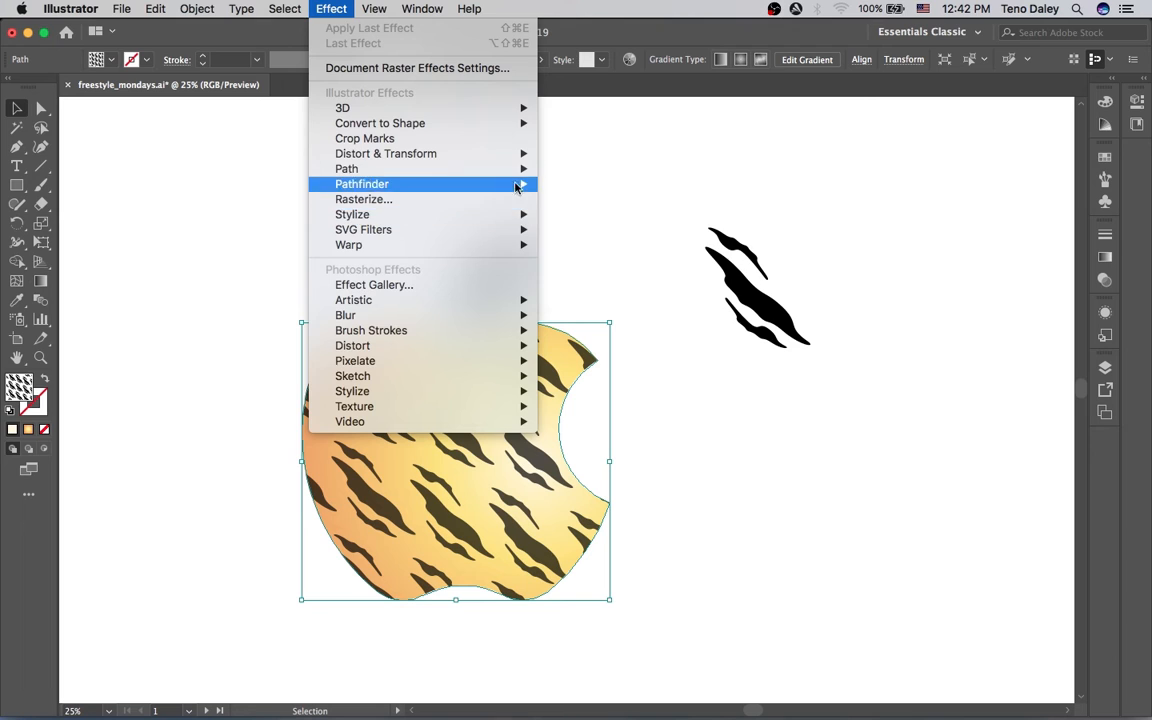
click(580, 195)
click(581, 196)
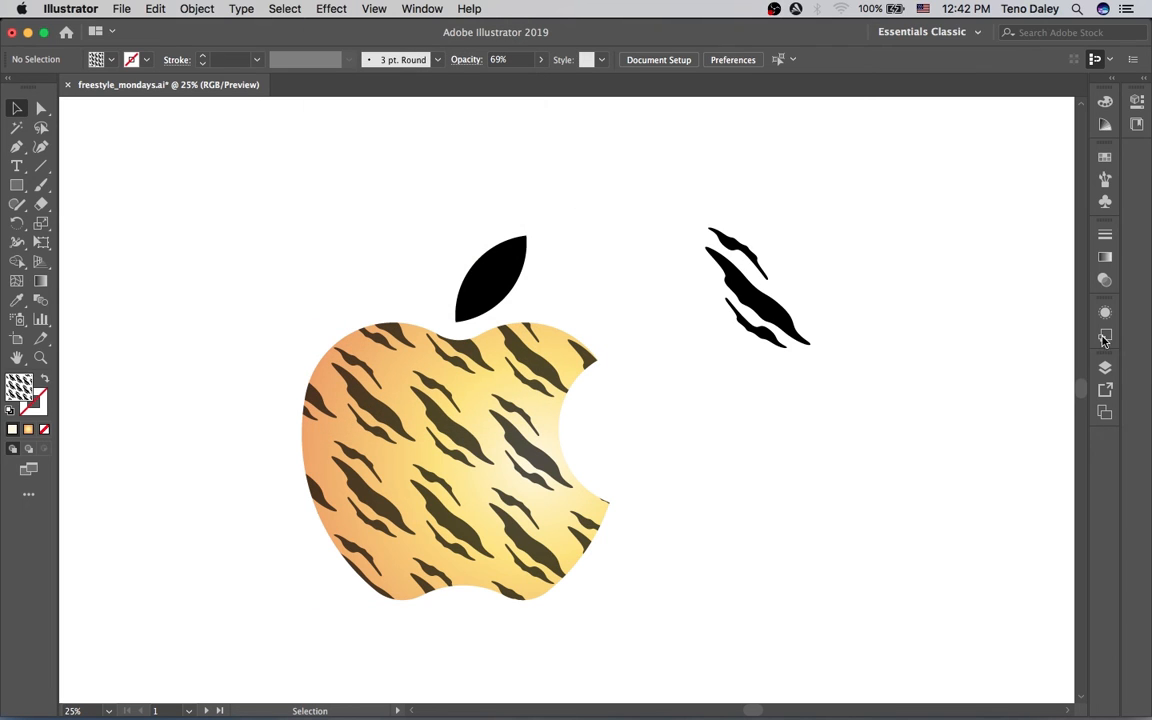
click(1106, 256)
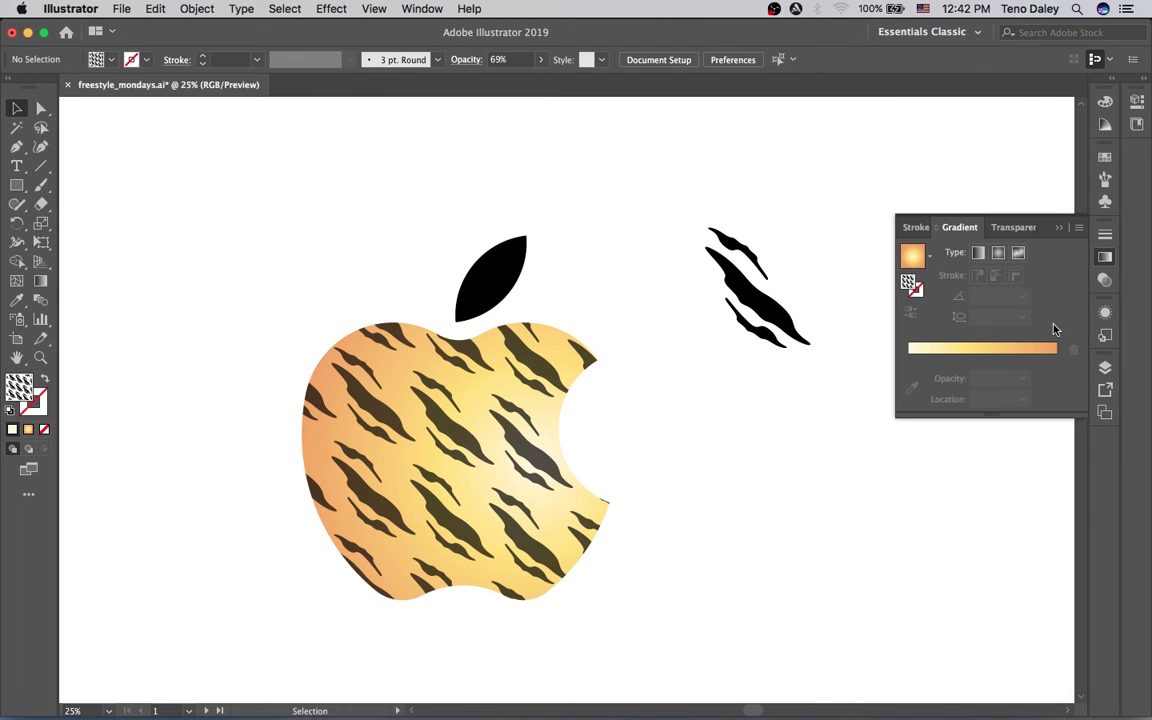
click(1103, 335)
click(1104, 314)
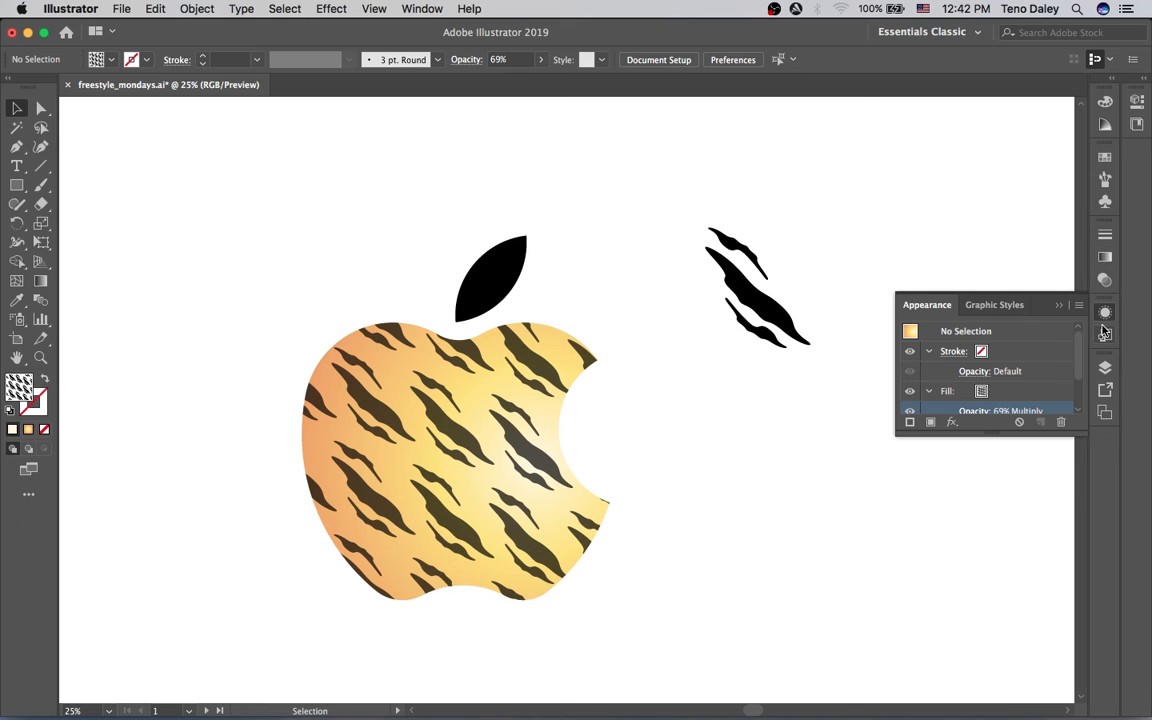
click(1105, 257)
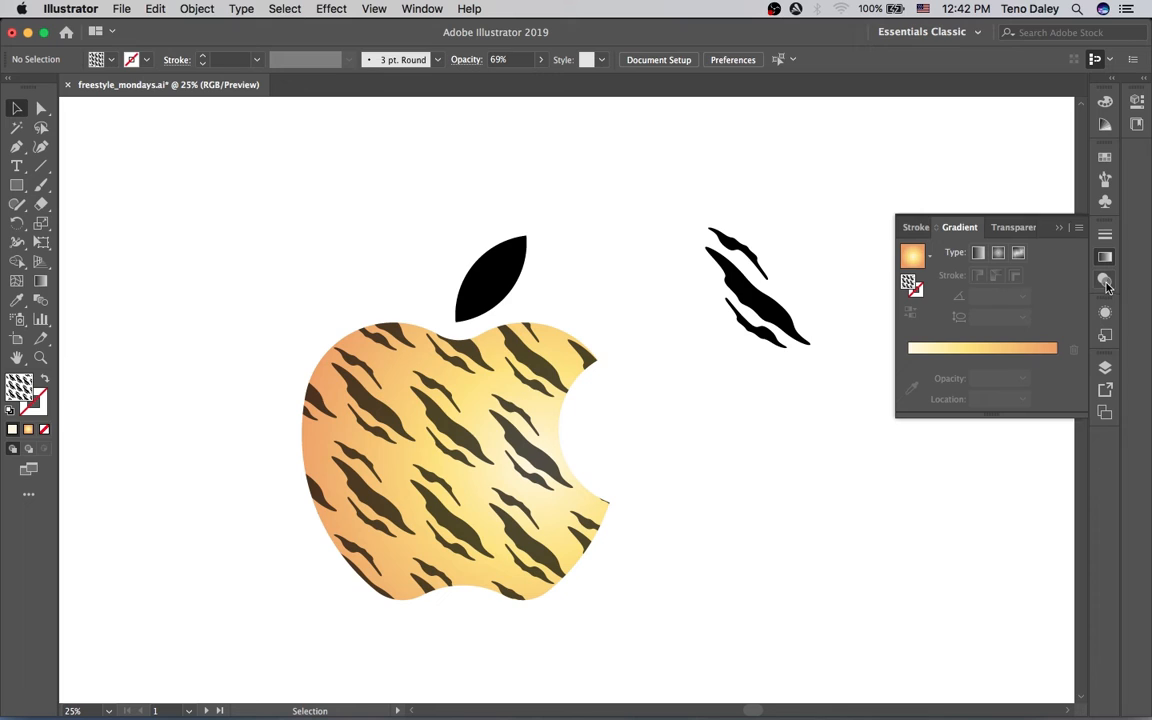
click(1105, 315)
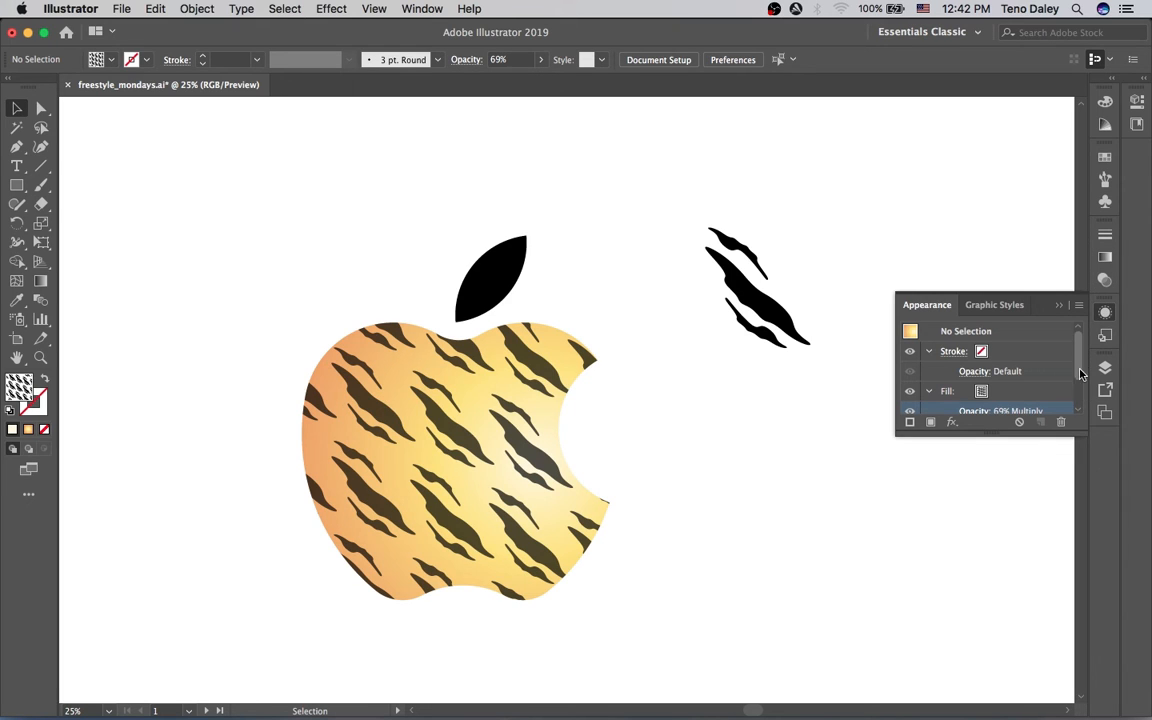
Start an Inner Glow effect on the apple's gradient fill with the preview turned on.
scroll(976, 360, down, 2)
click(997, 404)
click(1008, 384)
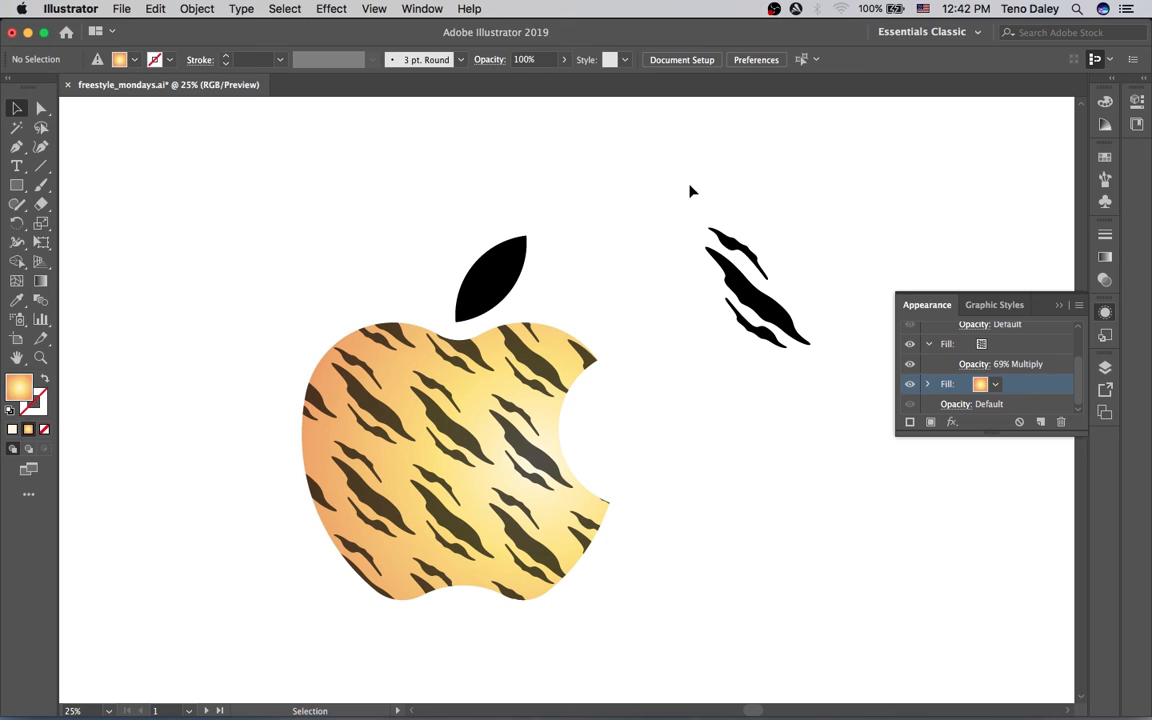
click(279, 10)
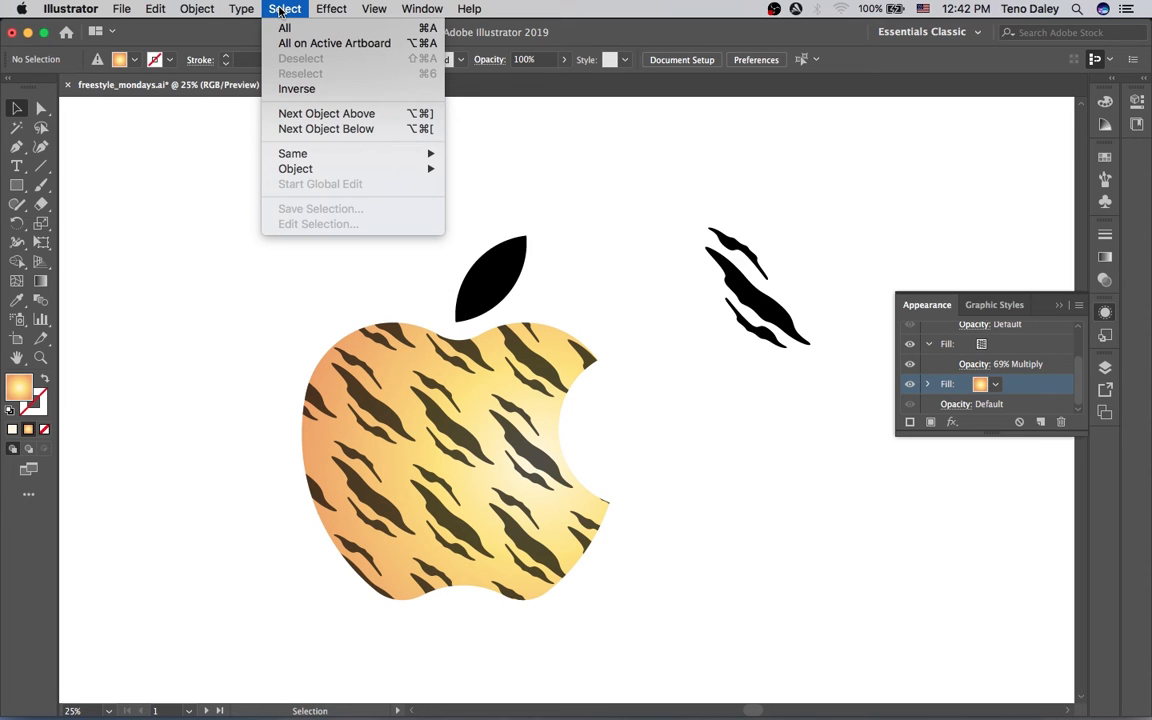
mouse_move(316, 8)
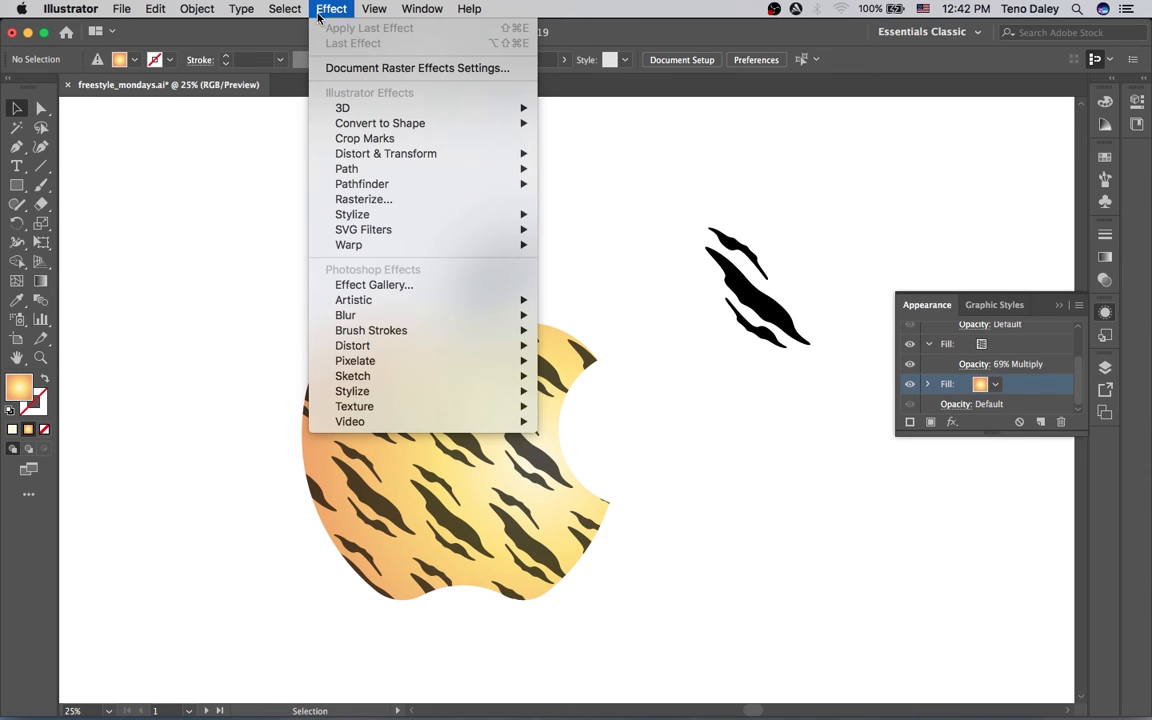
click(210, 165)
click(365, 358)
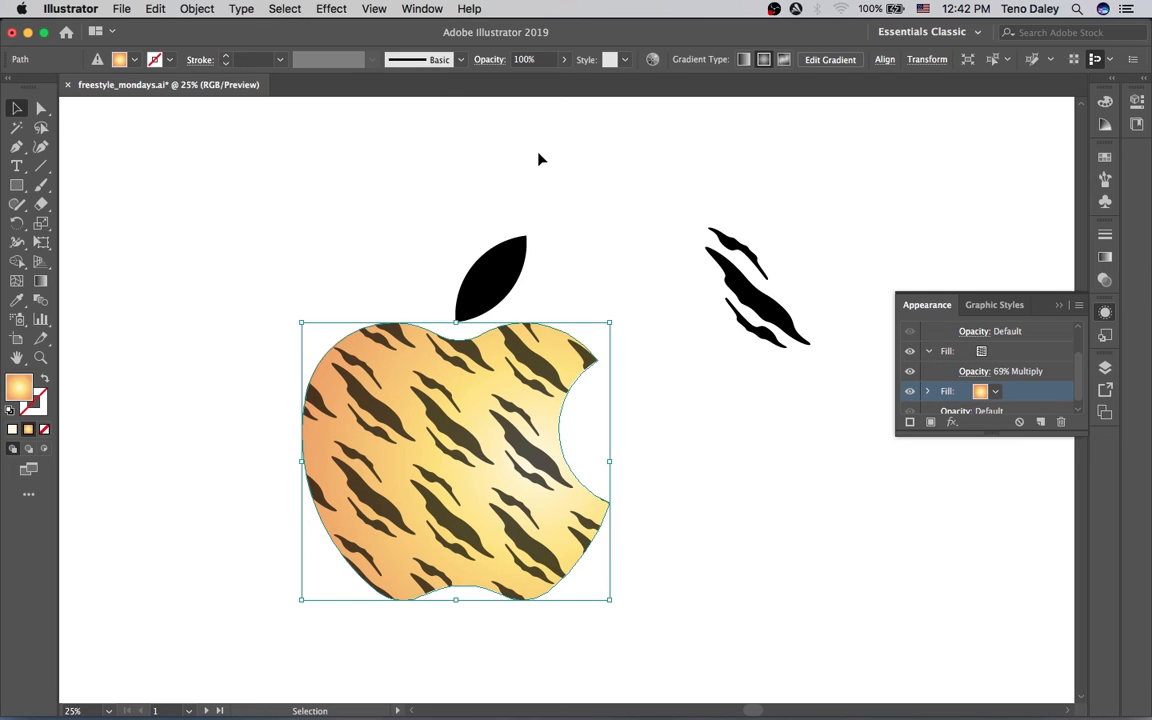
click(318, 8)
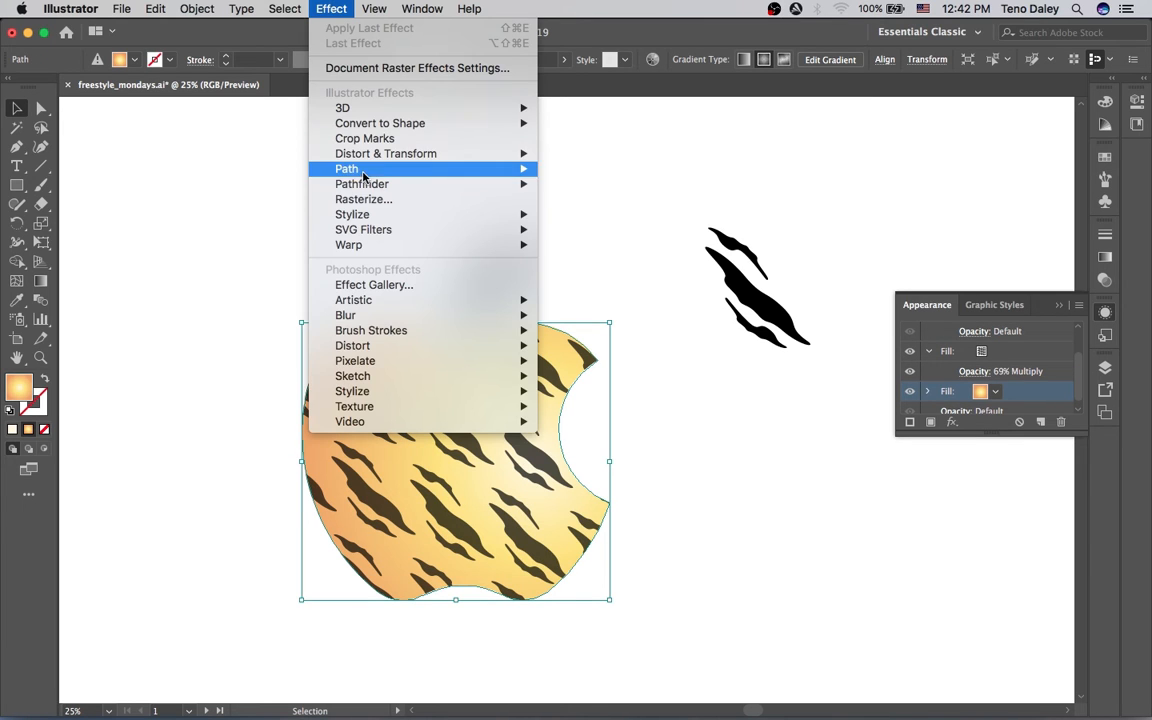
mouse_move(420, 214)
click(585, 247)
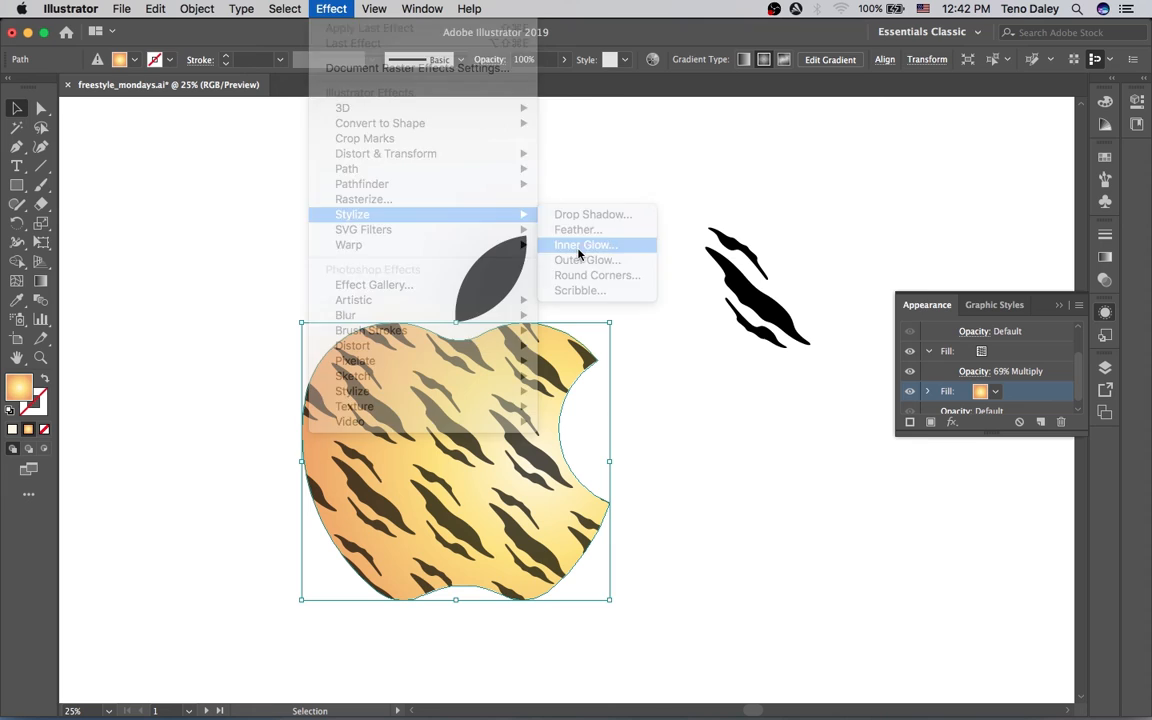
click(723, 428)
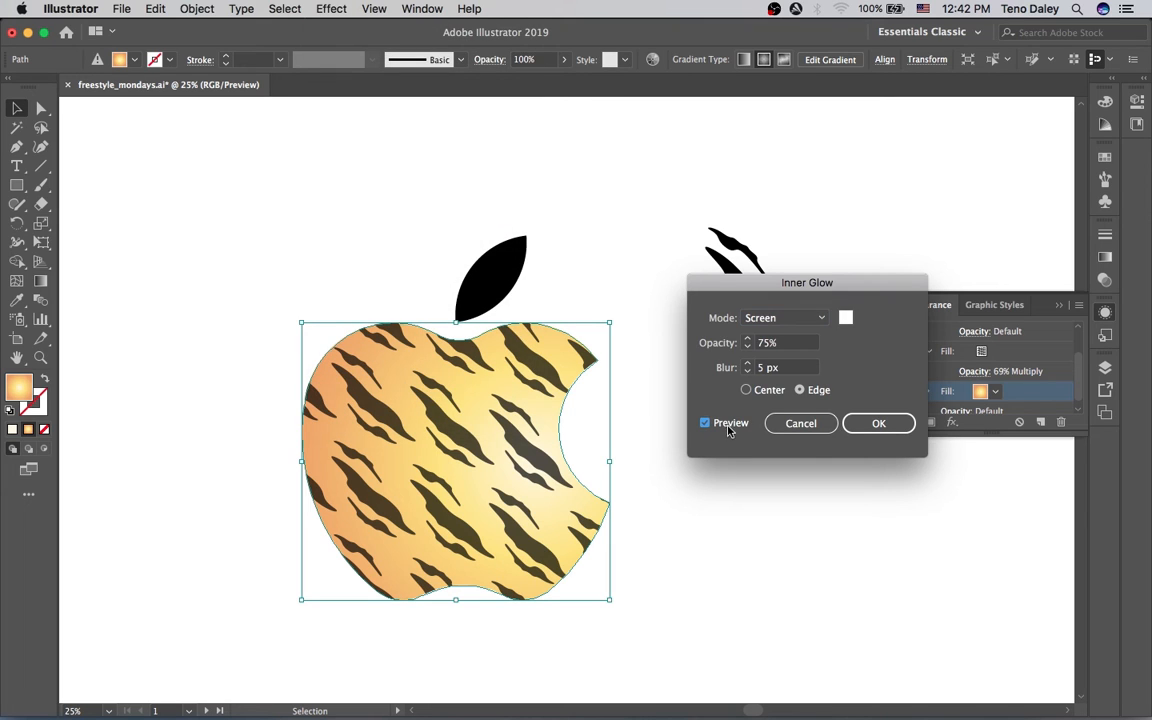
Give the inner glow a 50 px blur, the dark brown colour 472D09 and Multiply mode.
click(758, 368)
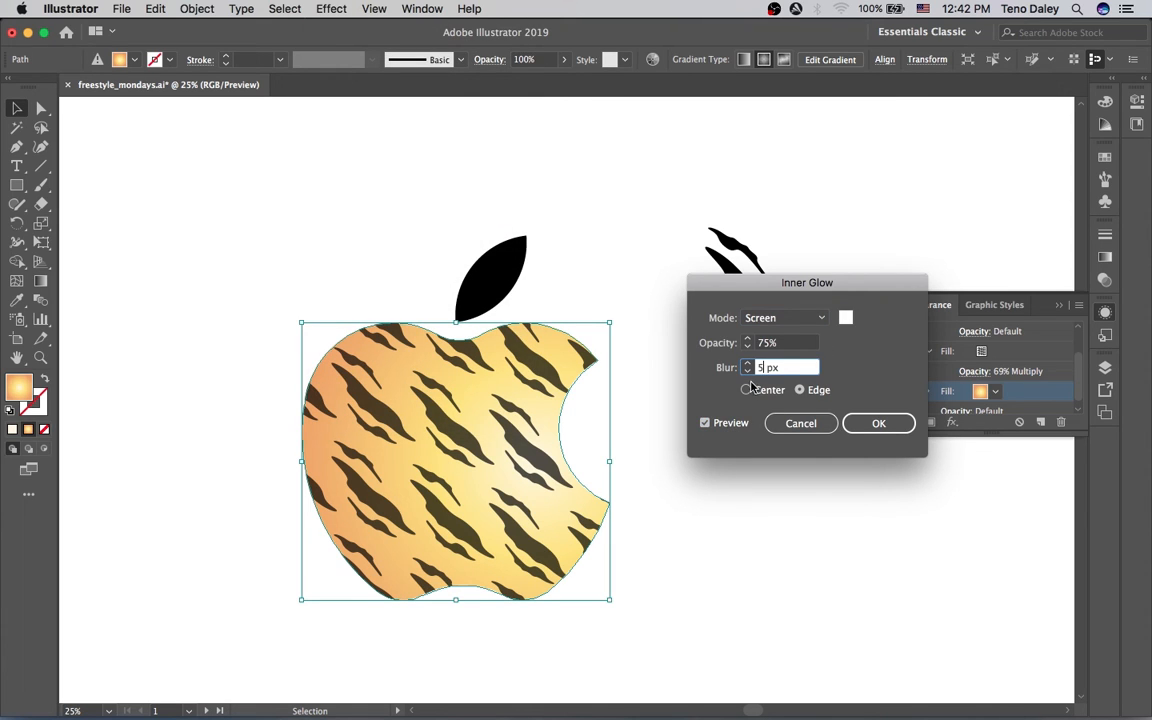
text(0)
key(Tab)
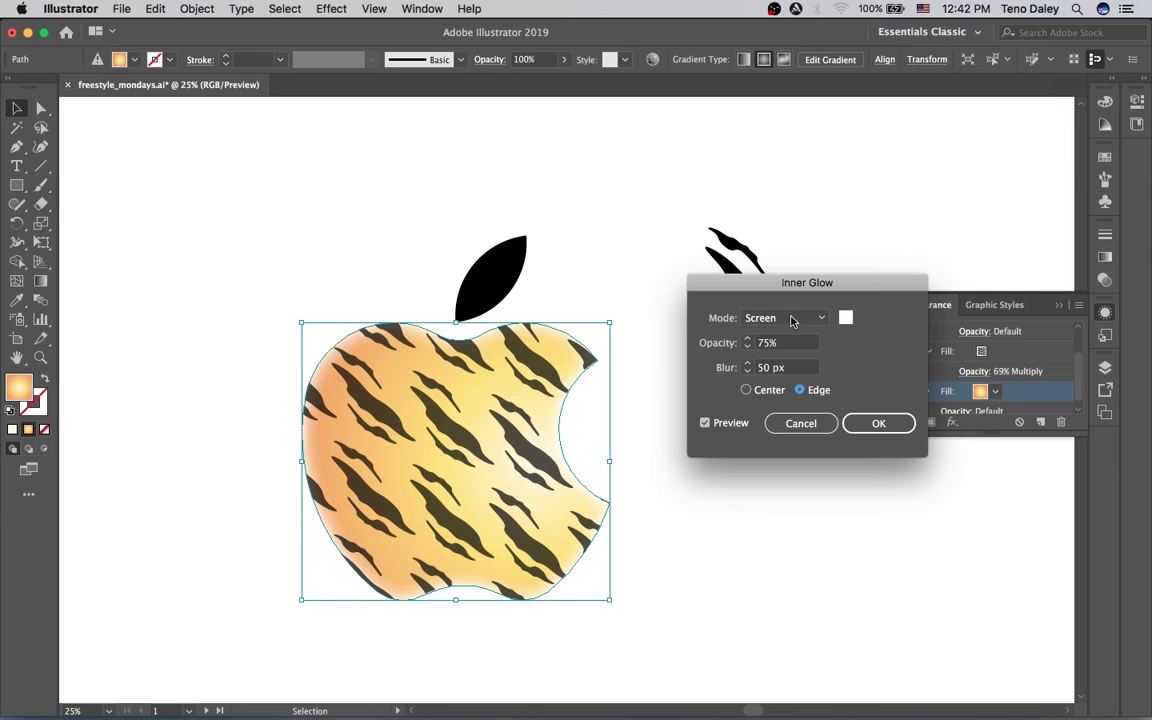
click(846, 318)
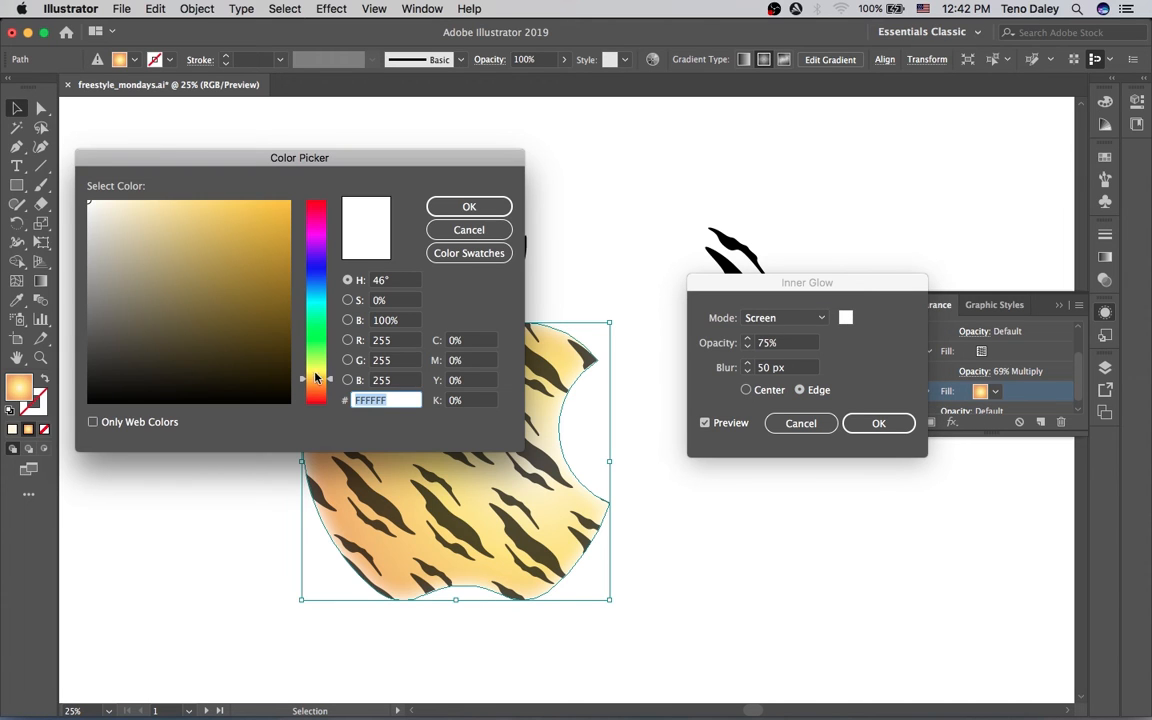
click(314, 384)
click(264, 347)
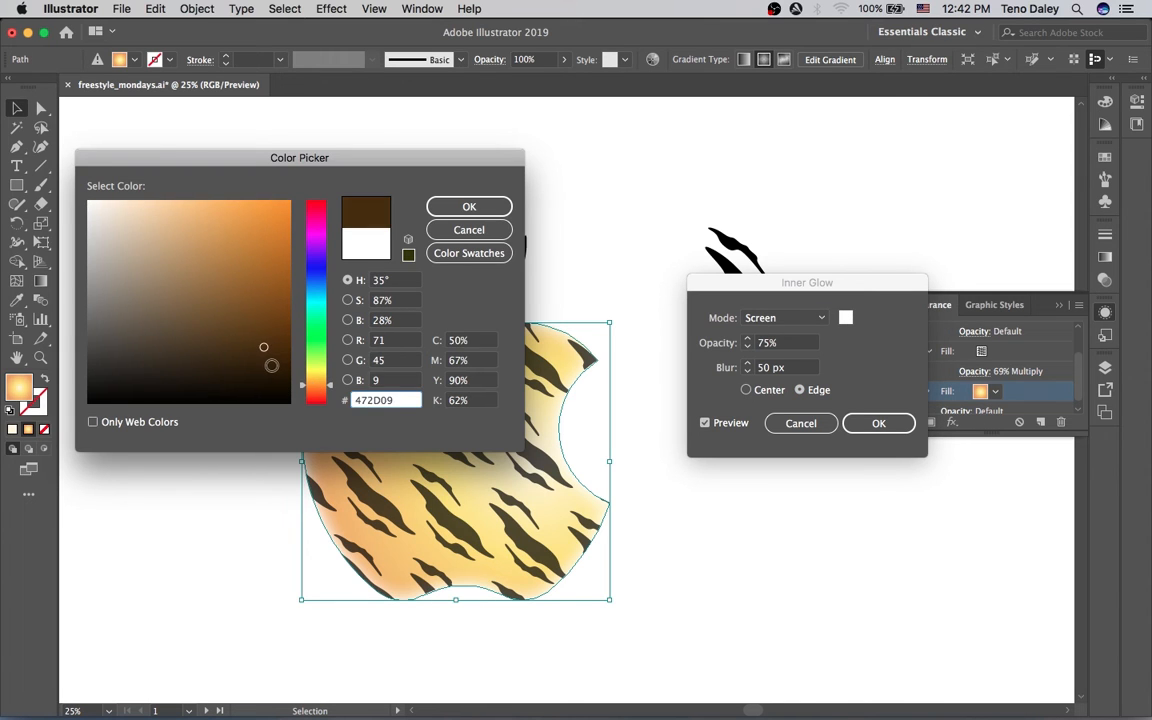
click(478, 208)
click(760, 320)
click(762, 358)
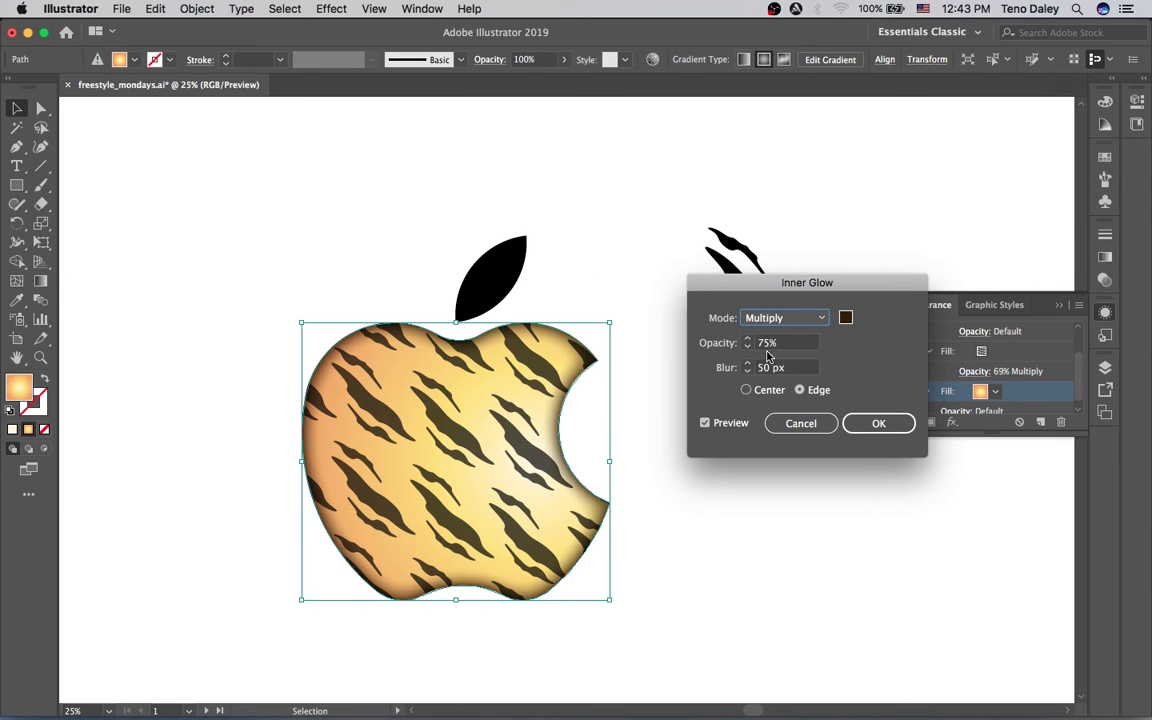
Set the inner glow's opacity to 35% and change its colour to a lighter brown.
key(Tab)
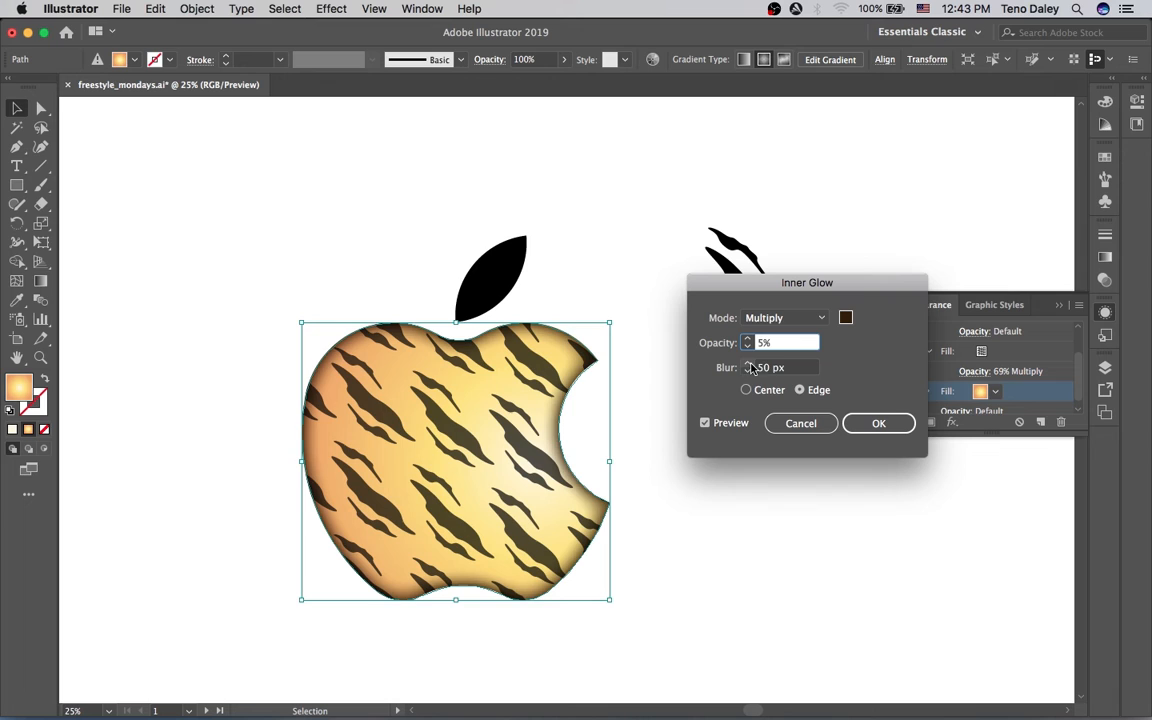
text(3)
key(Tab)
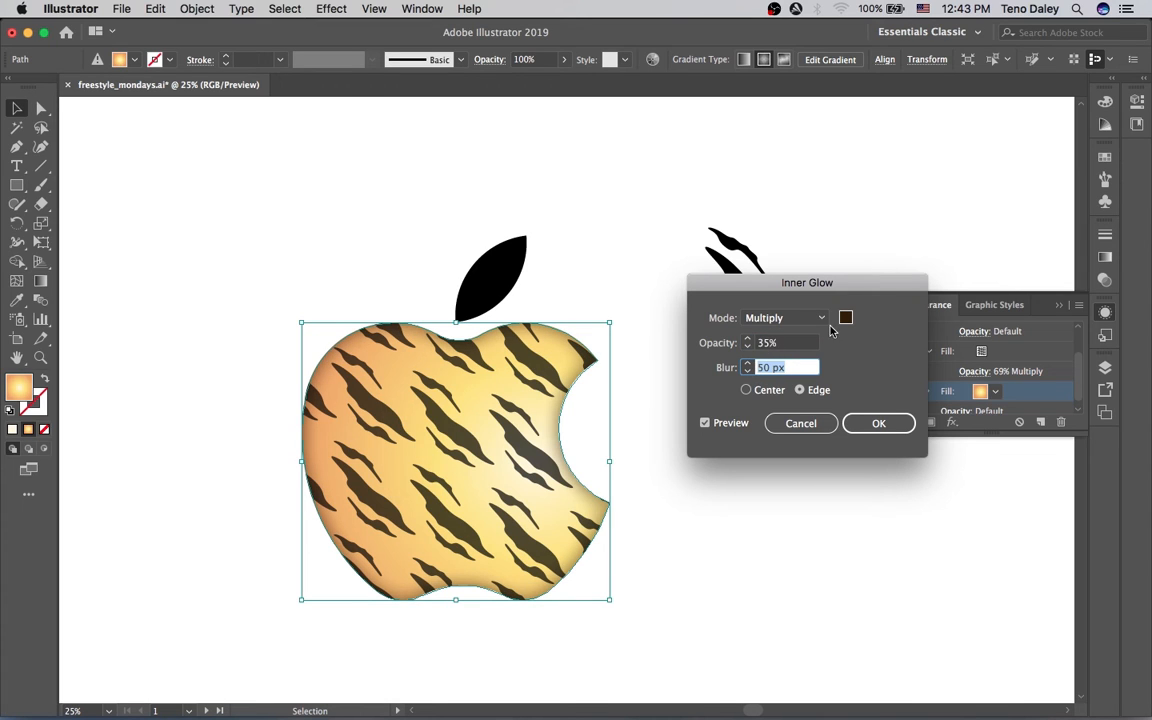
click(845, 317)
drag(263, 317, 247, 283)
click(466, 206)
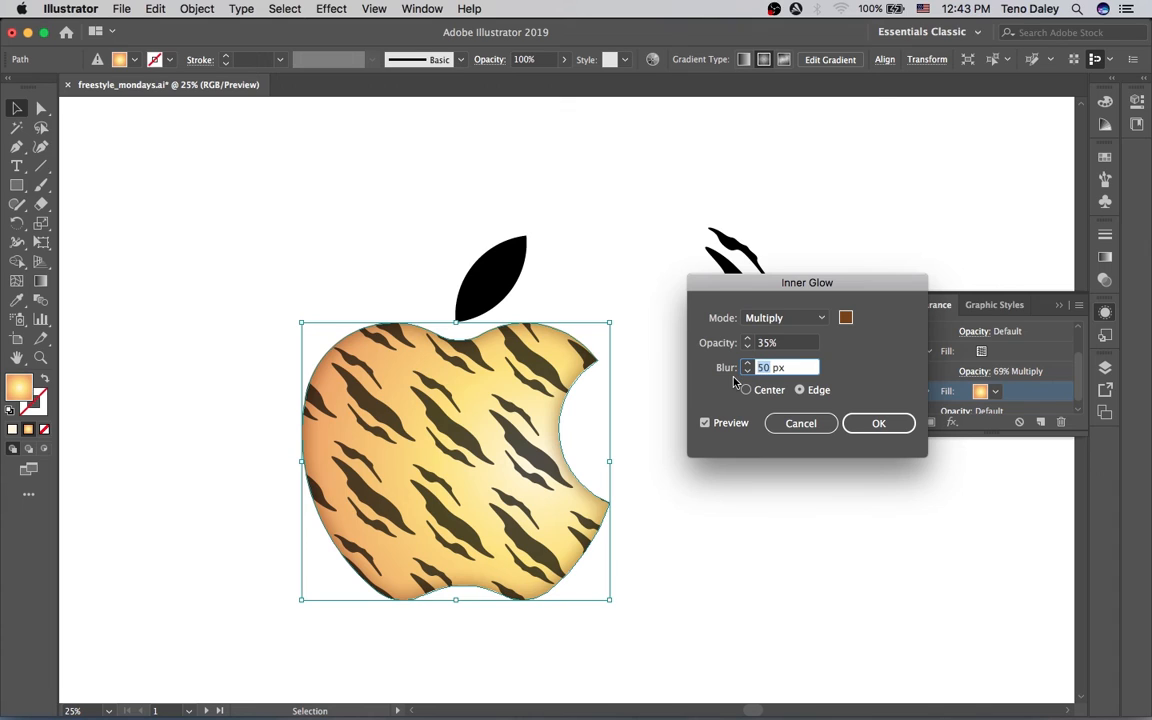
Try a 30 px blur, apply the inner glow at 15% opacity with a 50 px blur, and deselect the apple.
text(30)
key(Tab)
click(746, 344)
key(BackSpace)
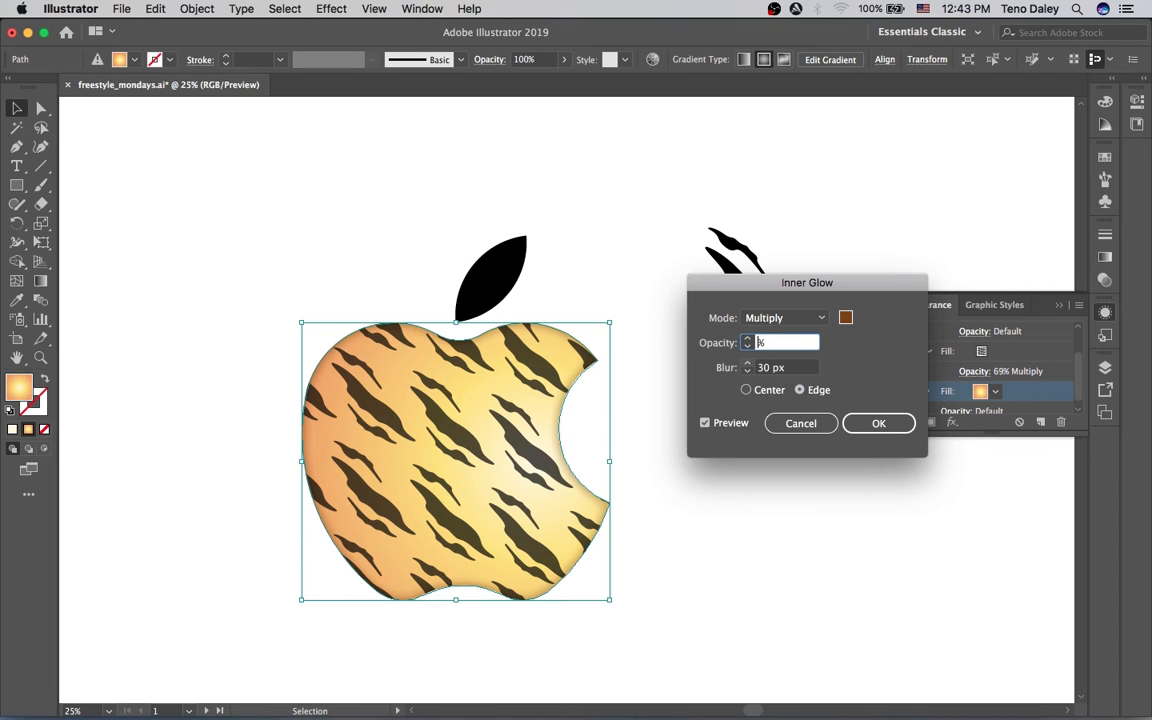
text(15)
key(Tab)
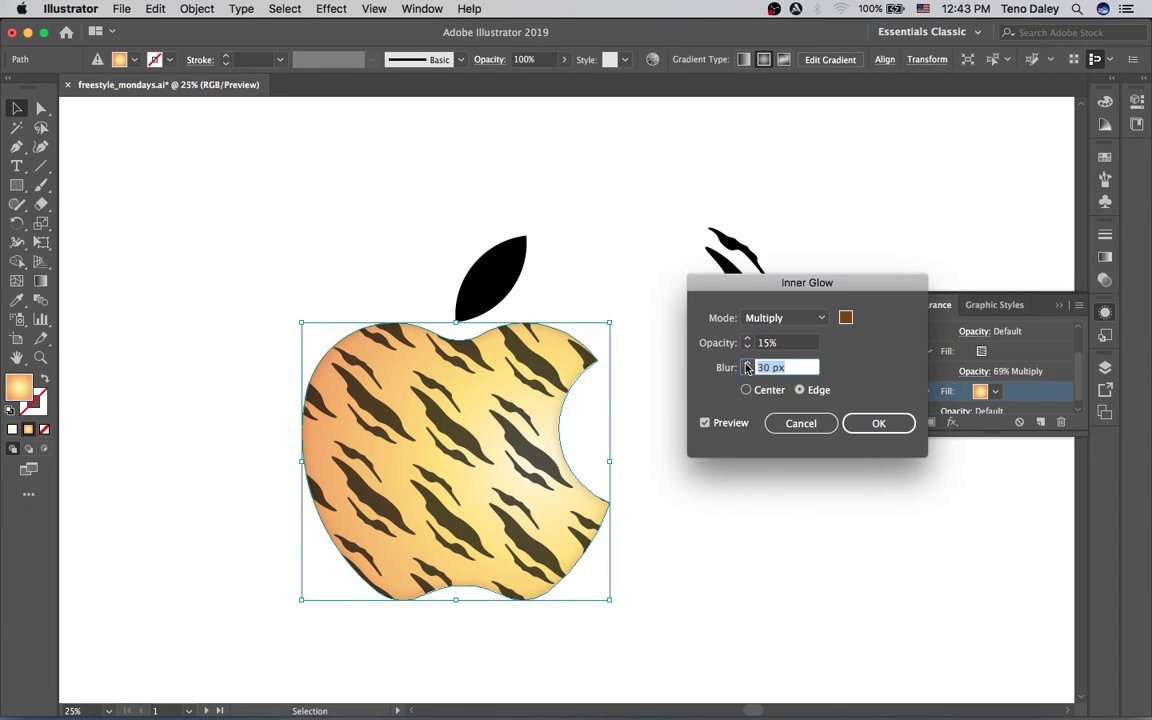
text(50)
key(Tab)
click(851, 417)
click(751, 463)
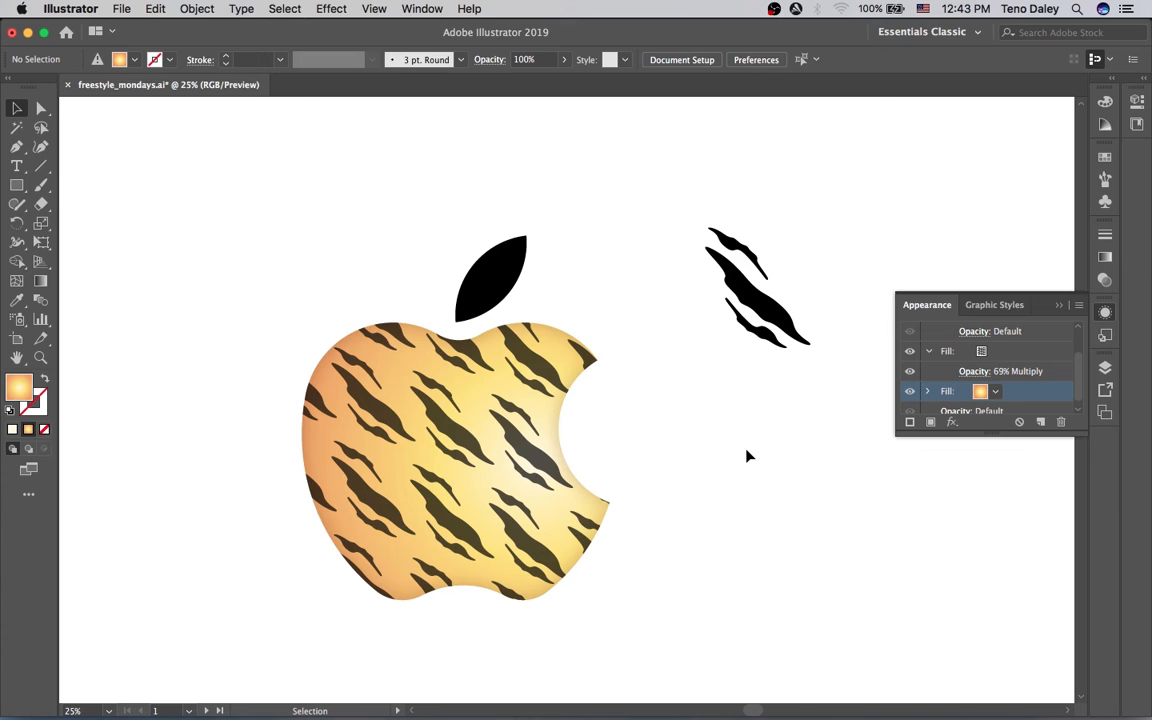
Copy the apple's golden gradient onto the leaf with the Eyedropper and redraw it so the yellow lies along the leaf's upper-left edge.
click(518, 264)
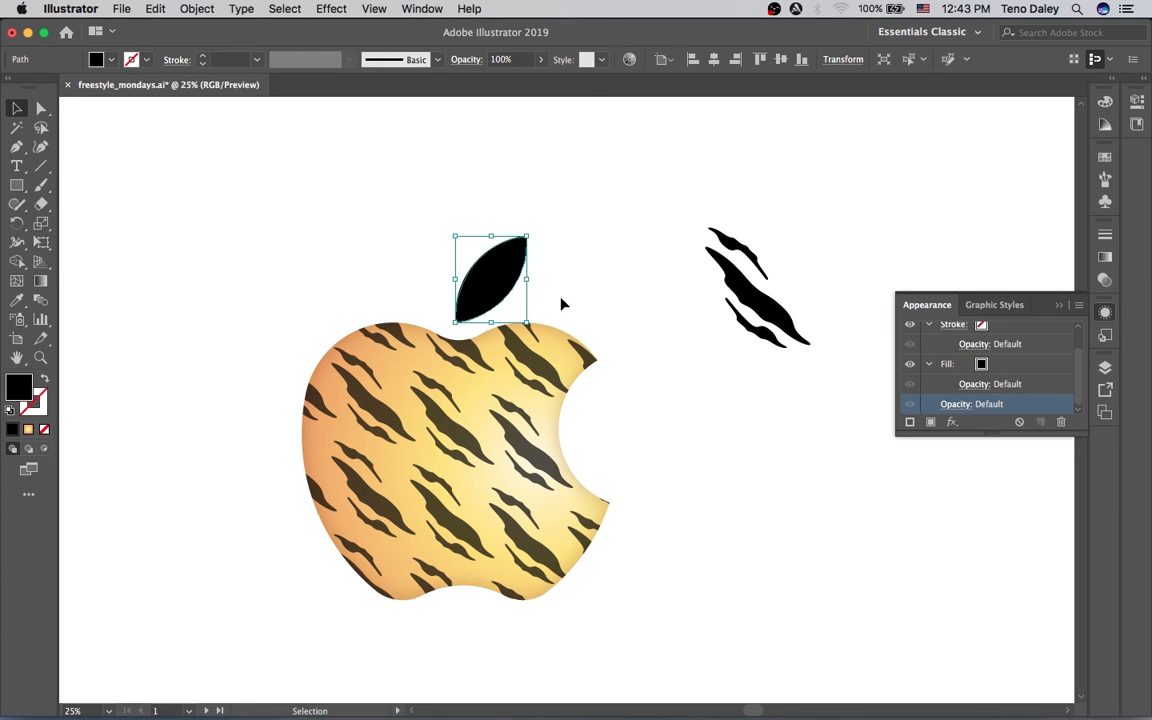
key(i)
click(494, 373)
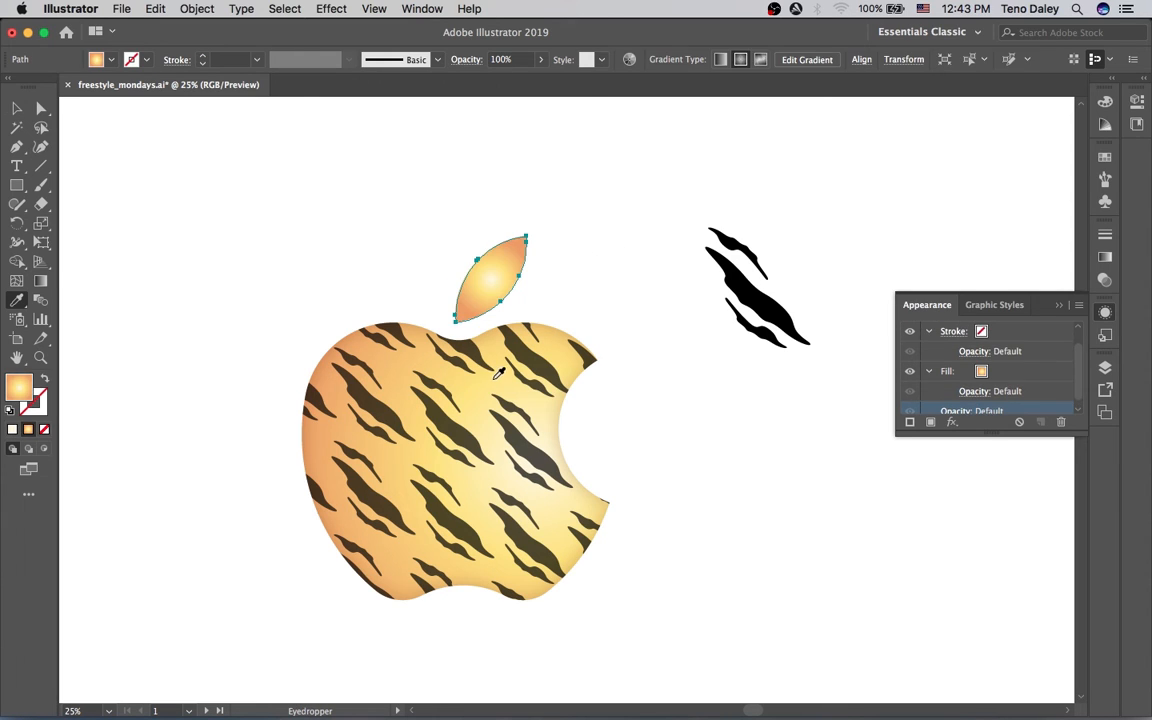
key(g)
mouse_move(538, 284)
mouse_down()
mouse_move(624, 289)
mouse_move(533, 267)
mouse_move(504, 185)
mouse_move(476, 183)
mouse_move(521, 234)
mouse_move(506, 229)
mouse_up()
key(v)
click(612, 302)
click(488, 278)
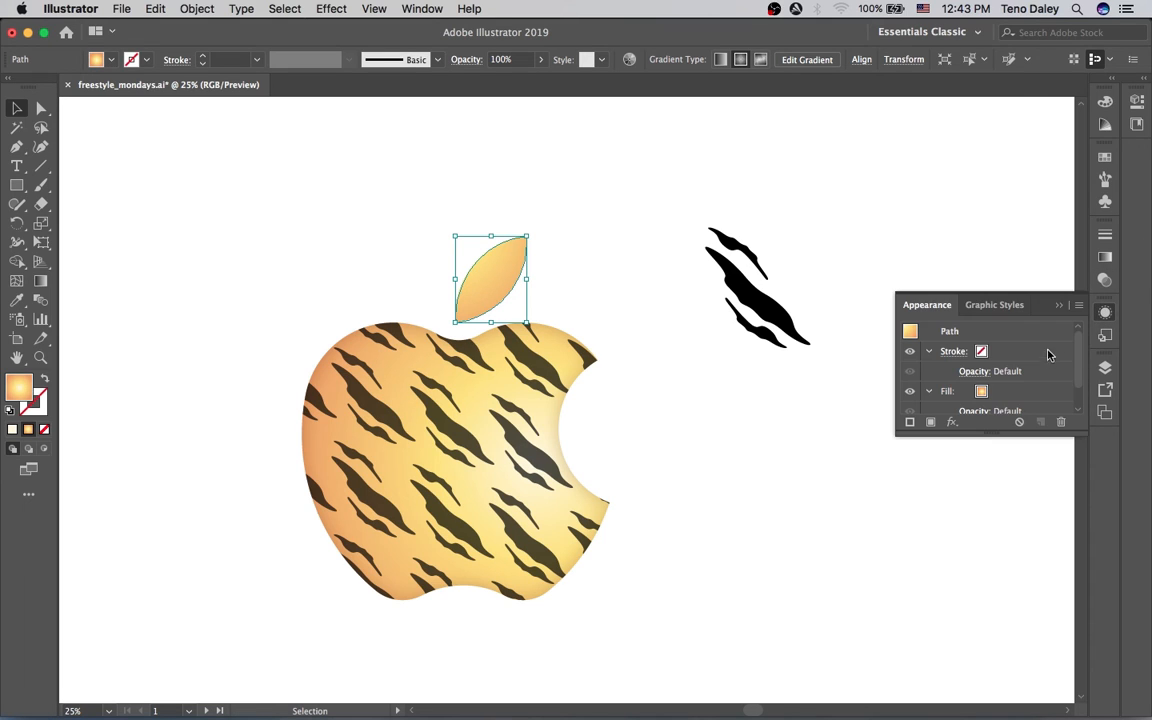
Duplicate the leaf's gradient fill and set the upper copy to the claw-scratch pattern swatch.
click(996, 396)
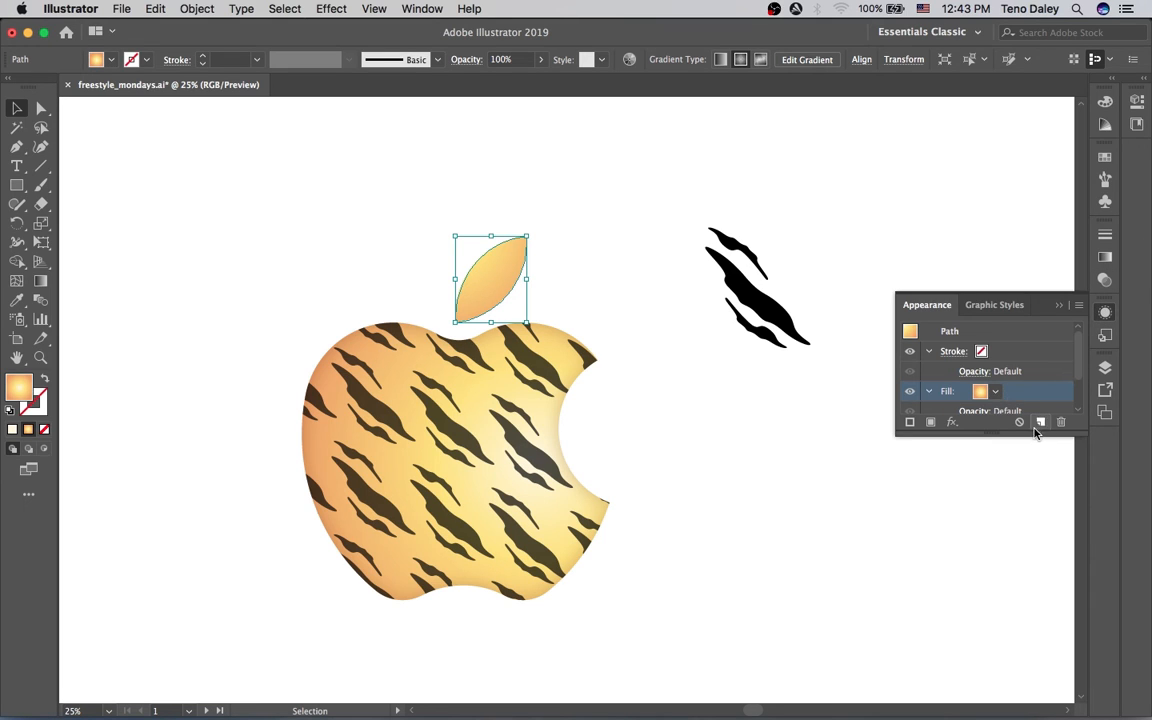
click(995, 391)
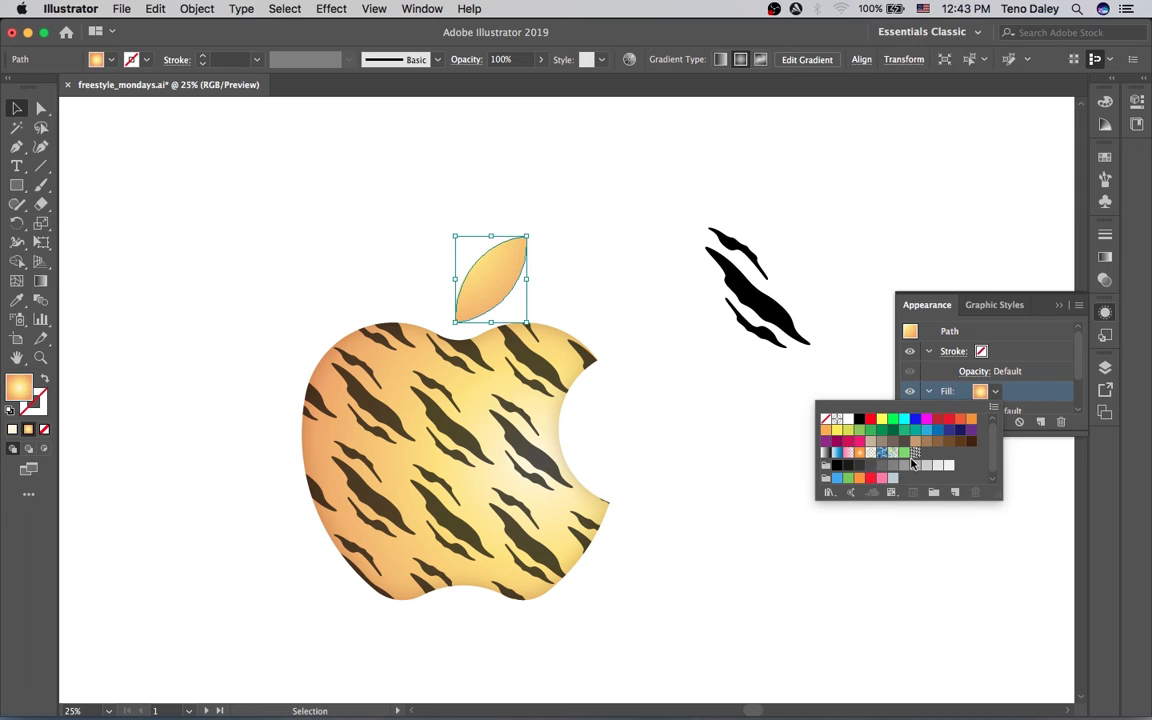
click(915, 453)
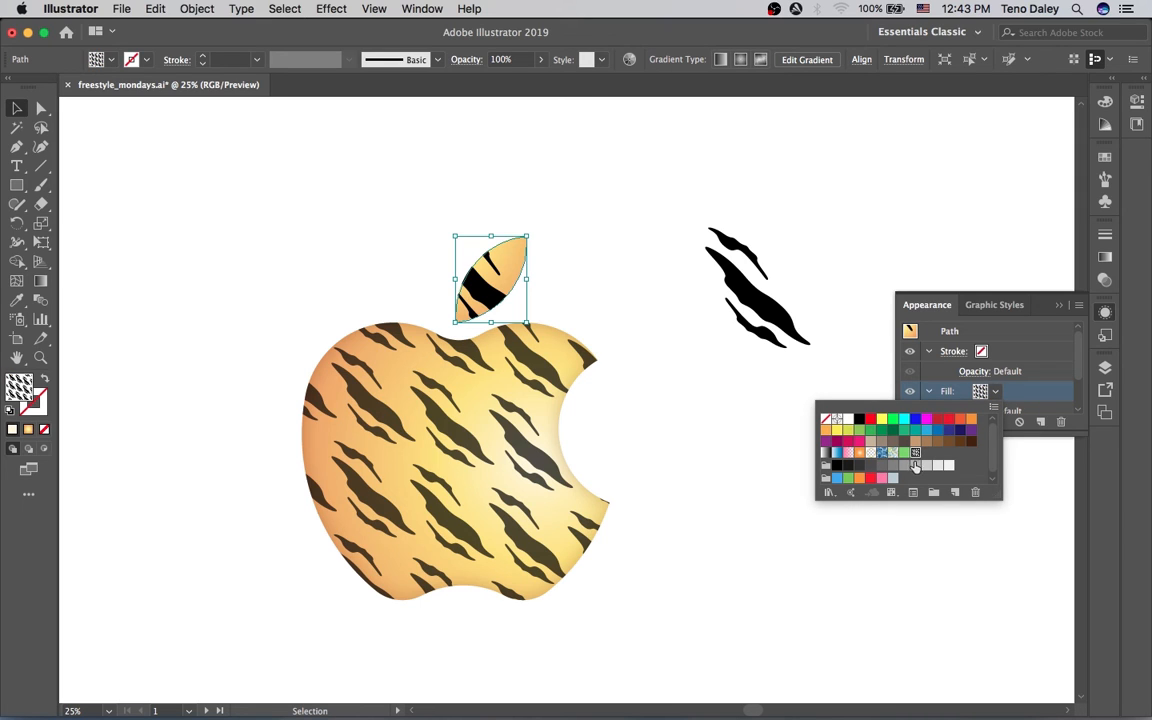
click(917, 308)
Scale only the claw-scratch pattern inside the leaf to 40% uniformly, leaving the leaf shape itself untransformed.
click(192, 9)
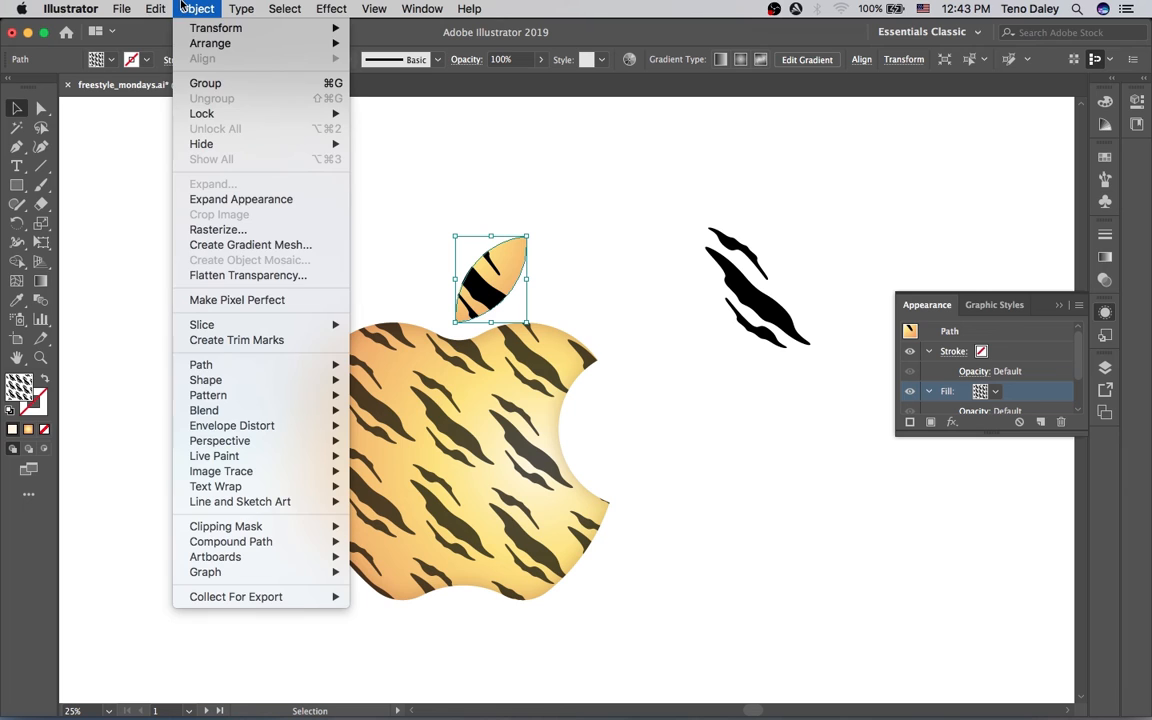
mouse_move(232, 45)
mouse_move(290, 28)
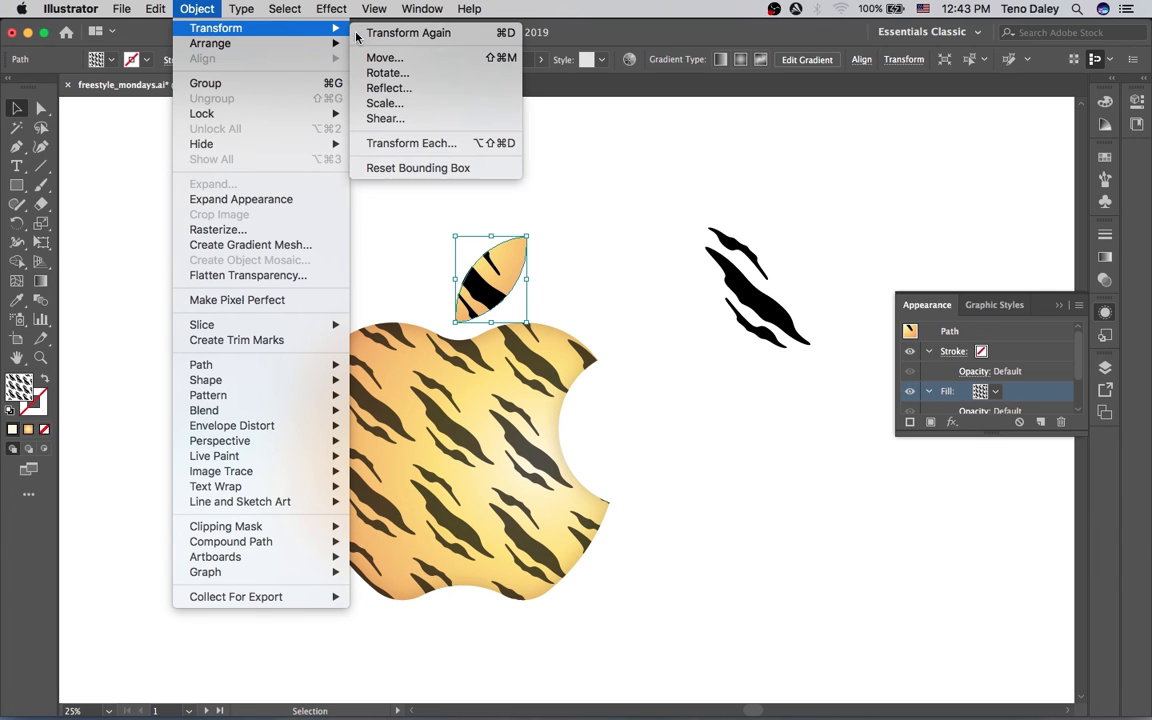
click(385, 103)
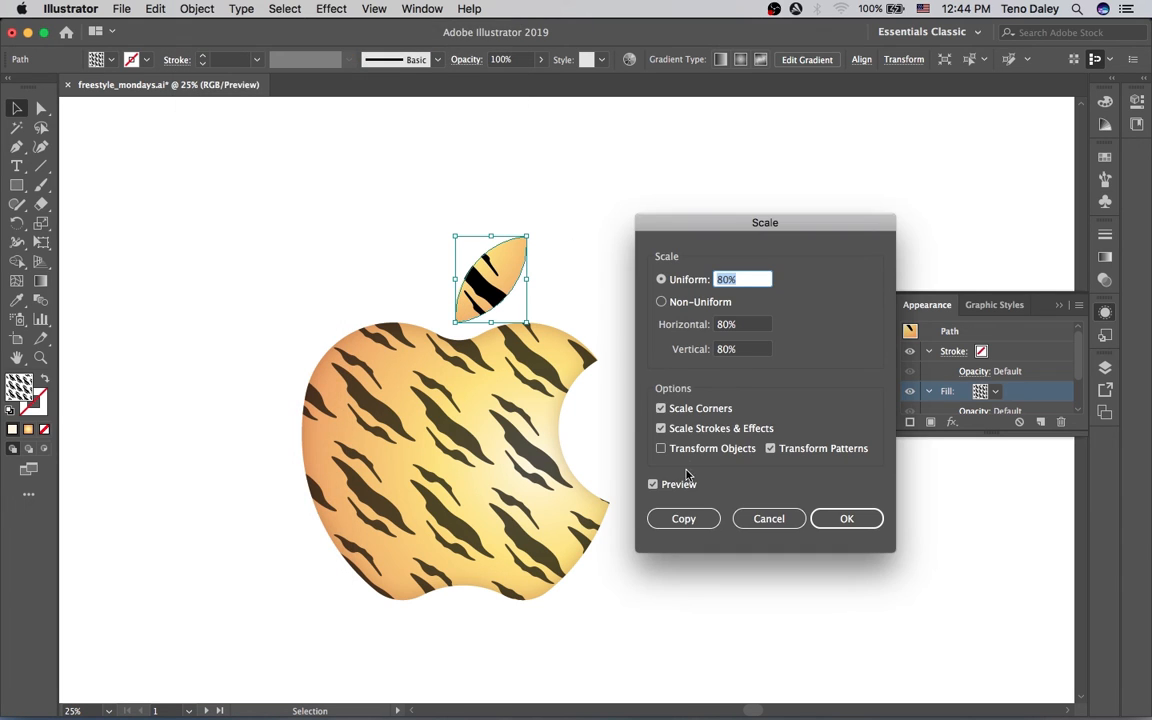
key(shift+Down)
key(shift+Down)
key(shift+Down)
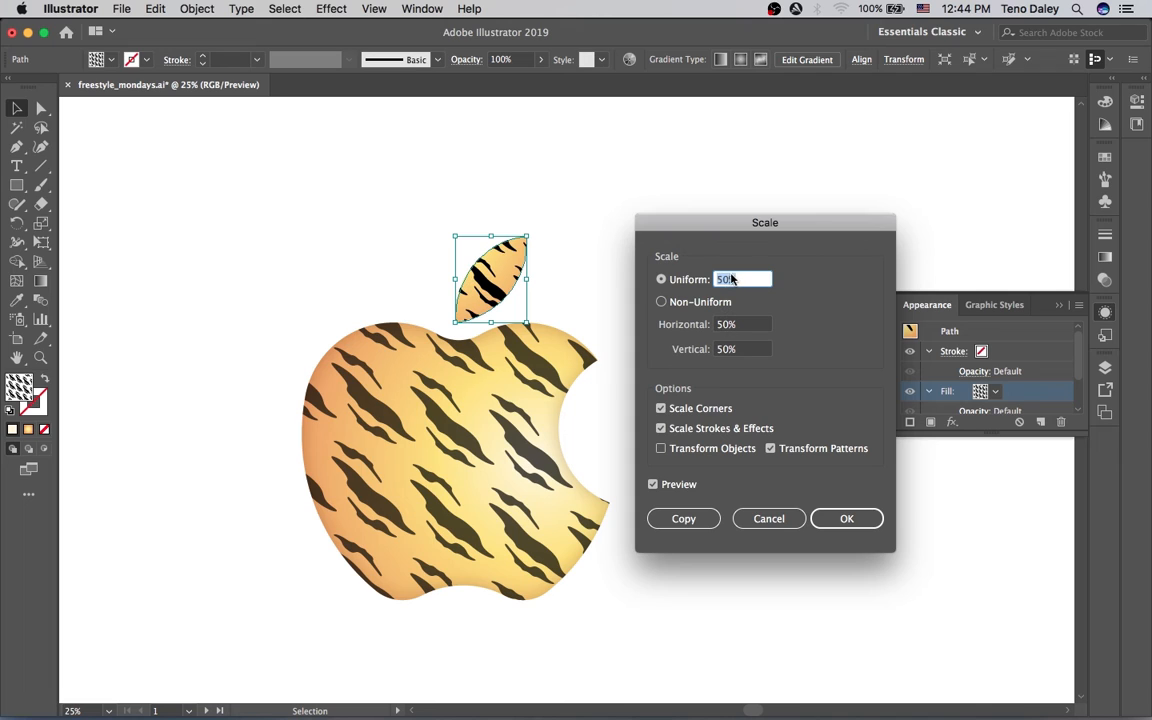
key(shift+Down)
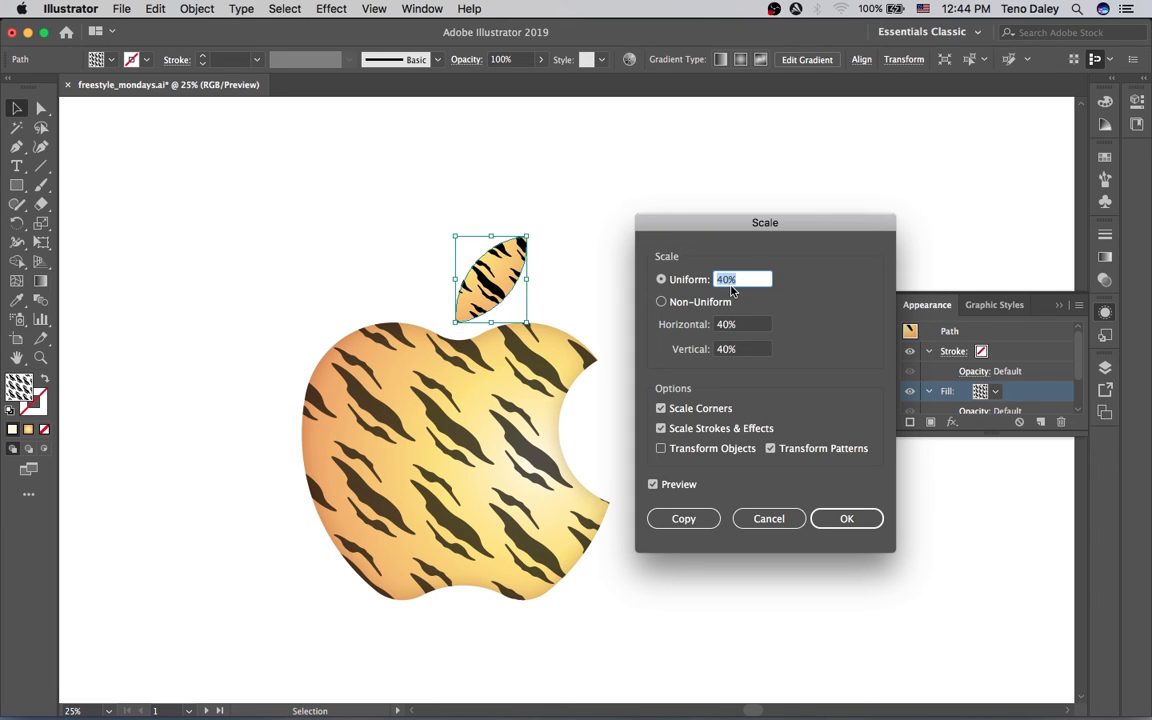
key(Return)
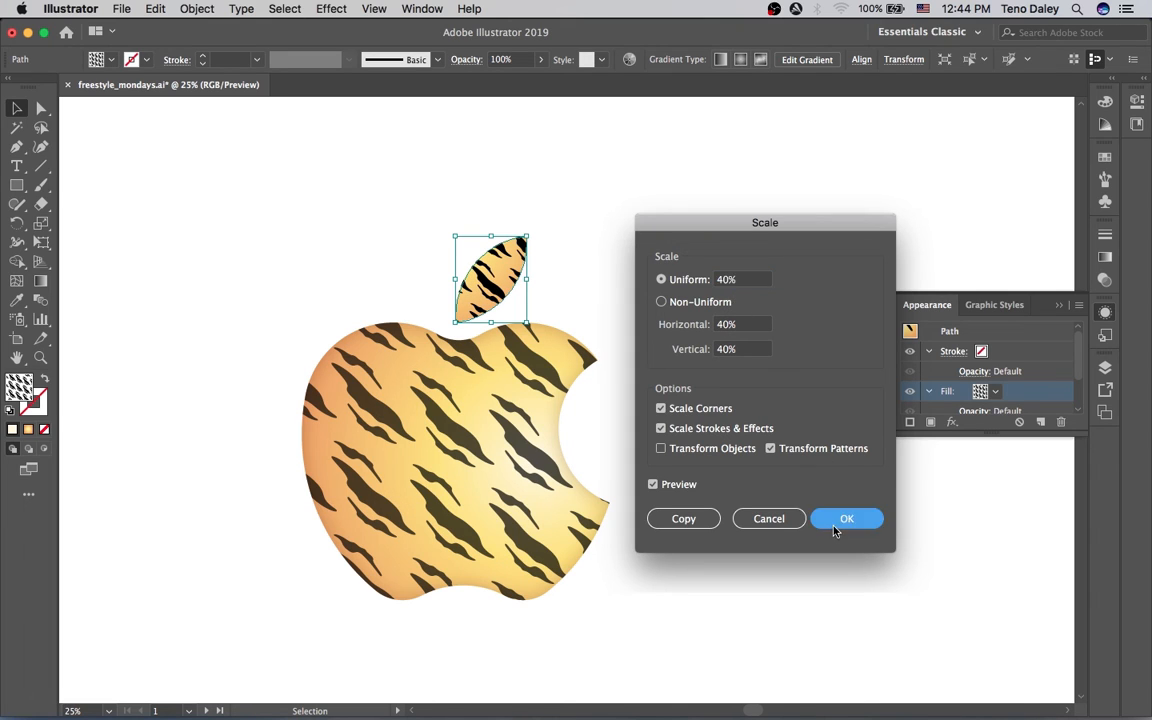
Reflect only the leaf's claw-scratch pattern about a 349° axis and deselect the leaf.
click(196, 9)
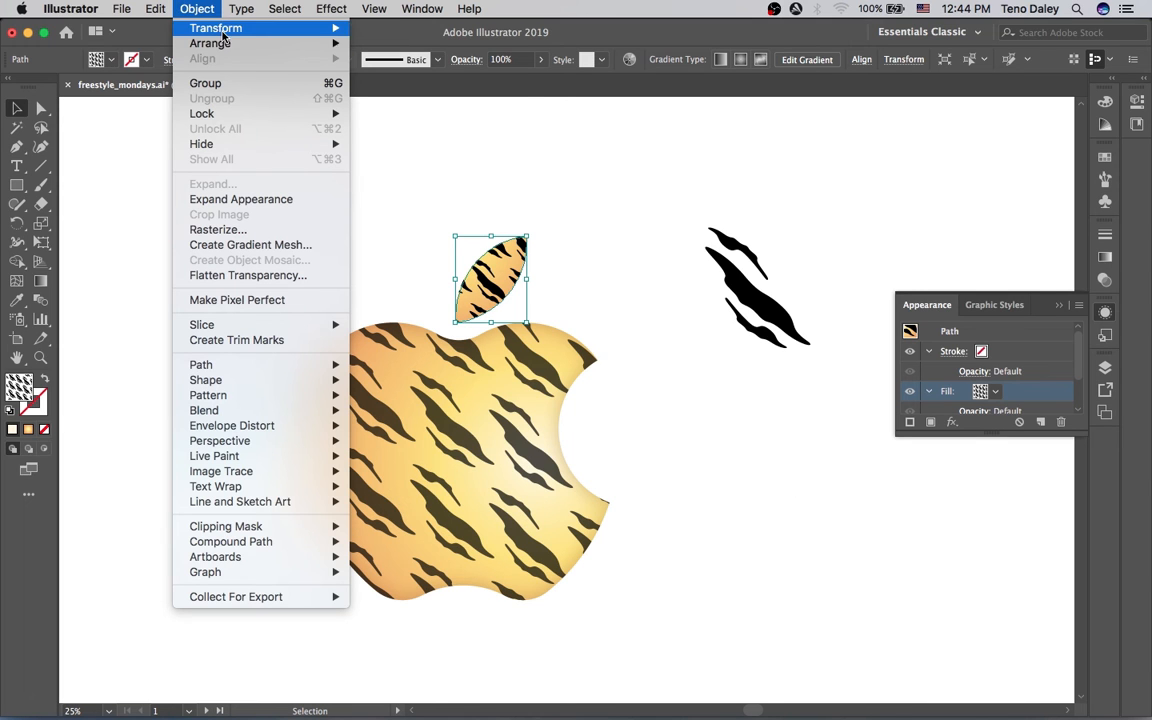
mouse_move(216, 28)
click(398, 88)
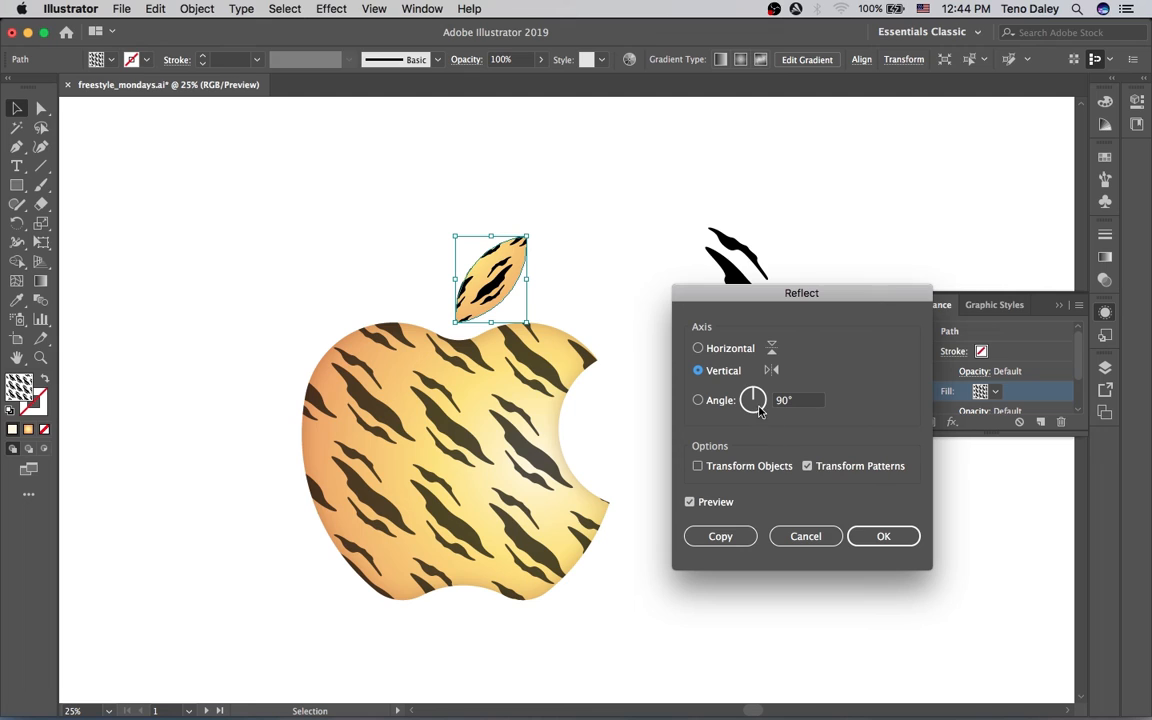
drag(755, 397, 759, 404)
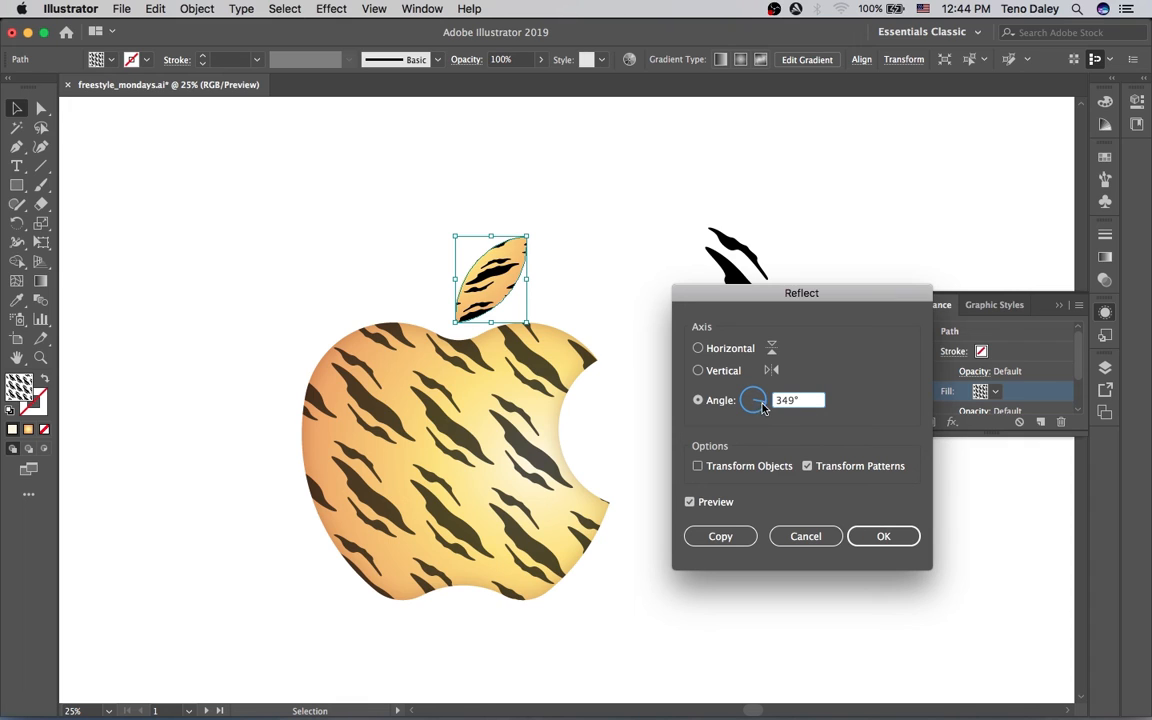
click(879, 536)
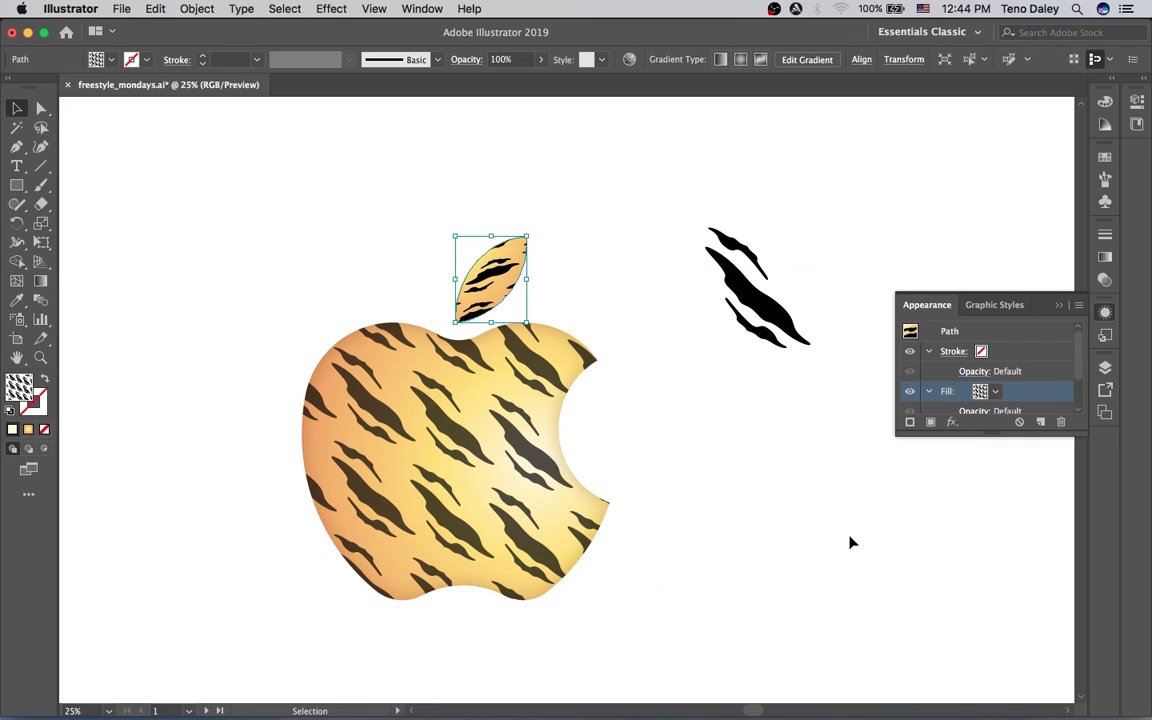
click(852, 545)
Select the leaf and give it a 10 pt black stroke.
click(485, 275)
click(201, 55)
click(201, 55)
click(201, 55)
click(201, 55)
click(201, 55)
click(201, 55)
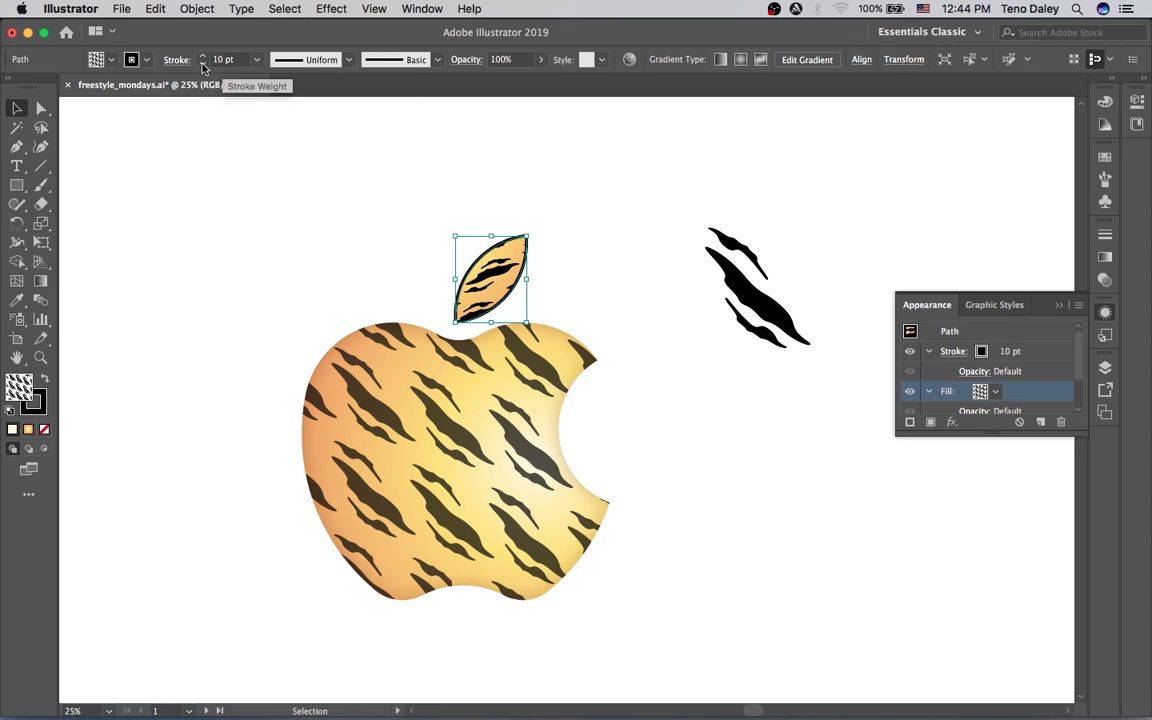
Try yellow and light orange on the leaf's stroke, settle on yellow with a 15 pt weight, and deselect the leaf.
click(132, 60)
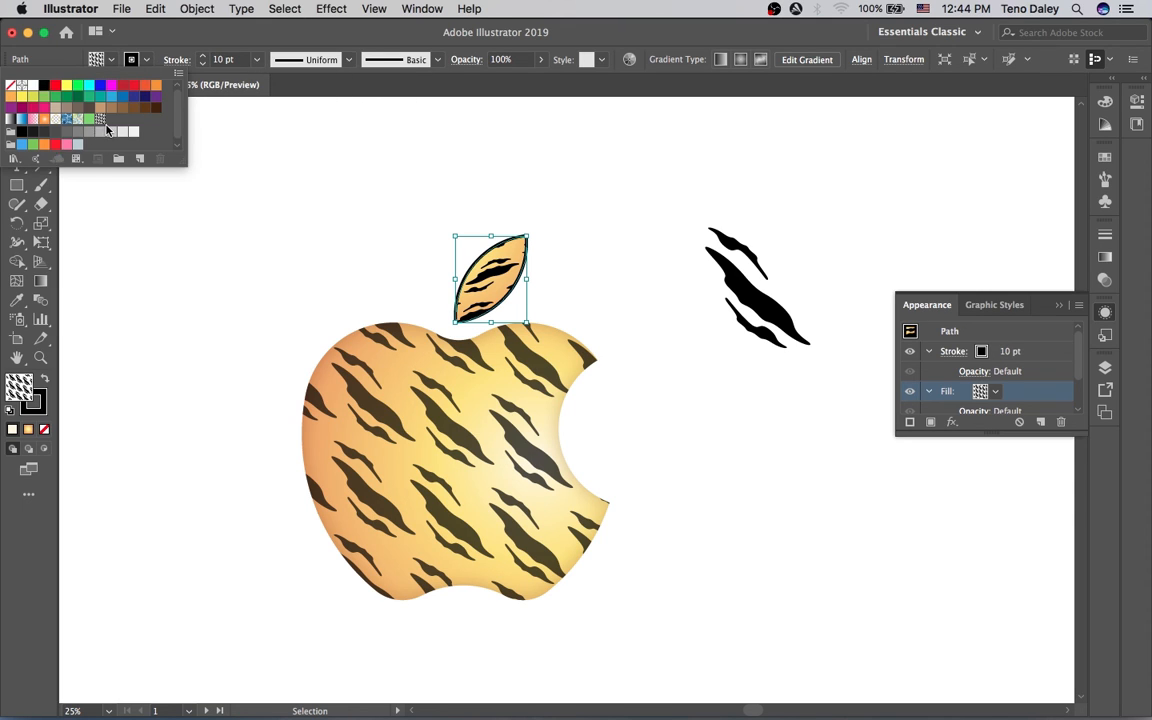
click(20, 96)
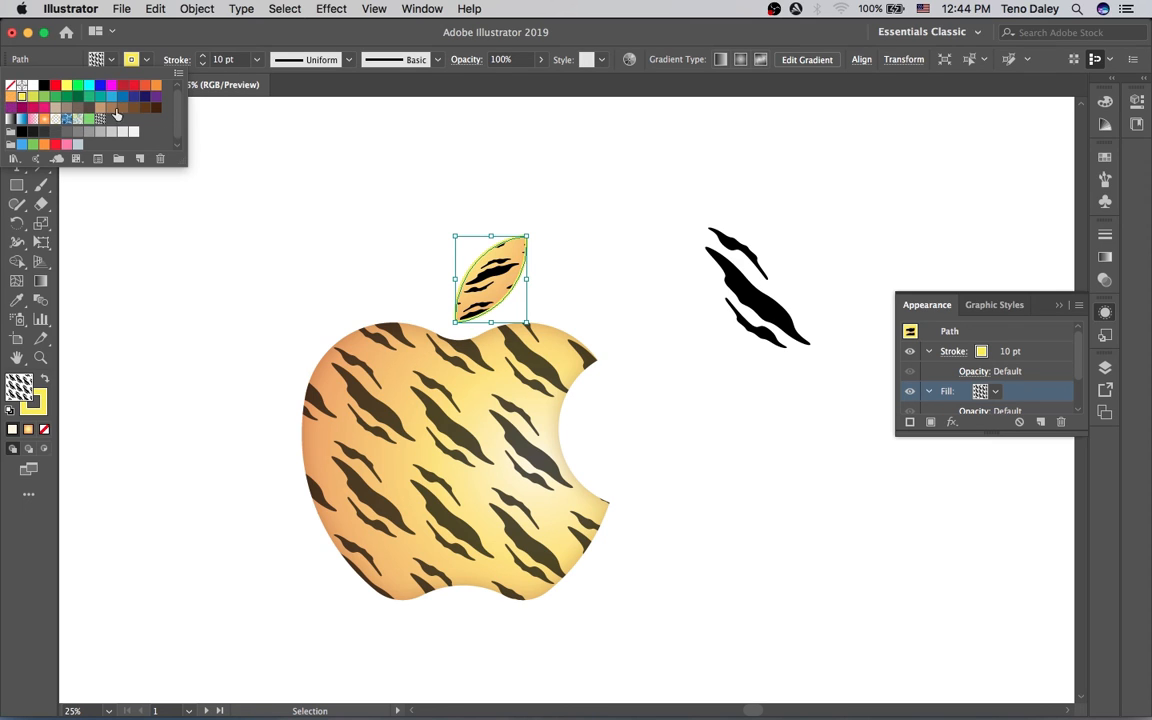
click(10, 97)
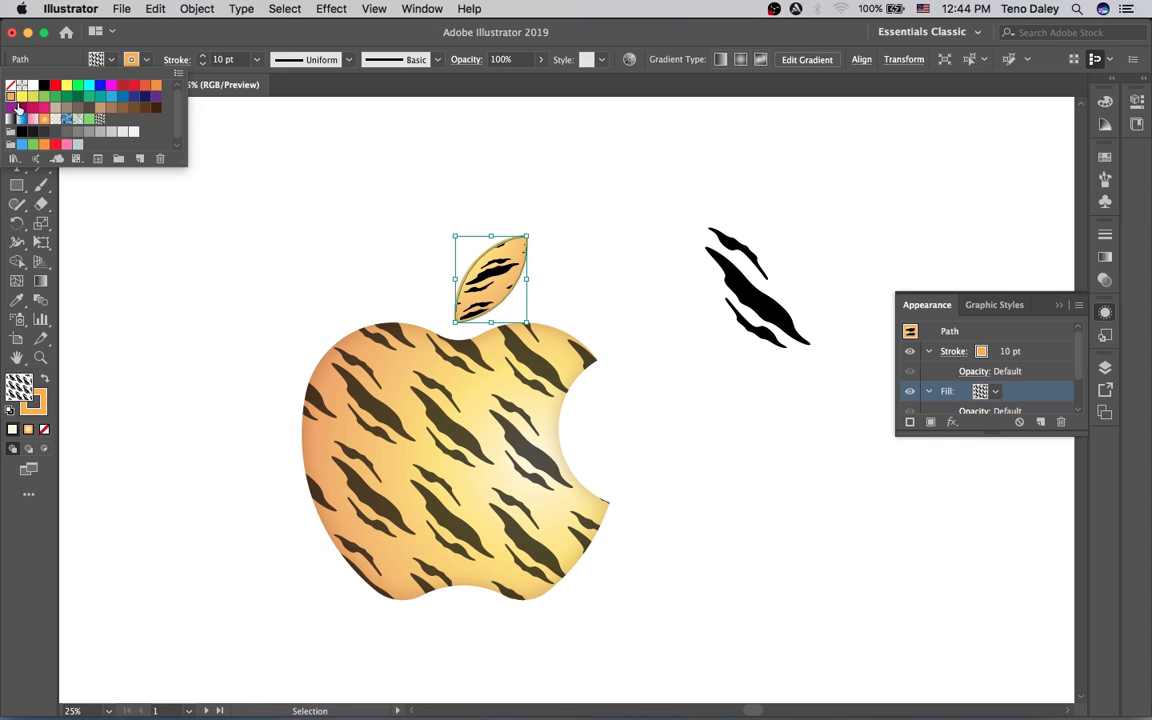
click(21, 96)
click(203, 56)
click(203, 56)
click(203, 56)
click(203, 56)
click(203, 56)
click(236, 185)
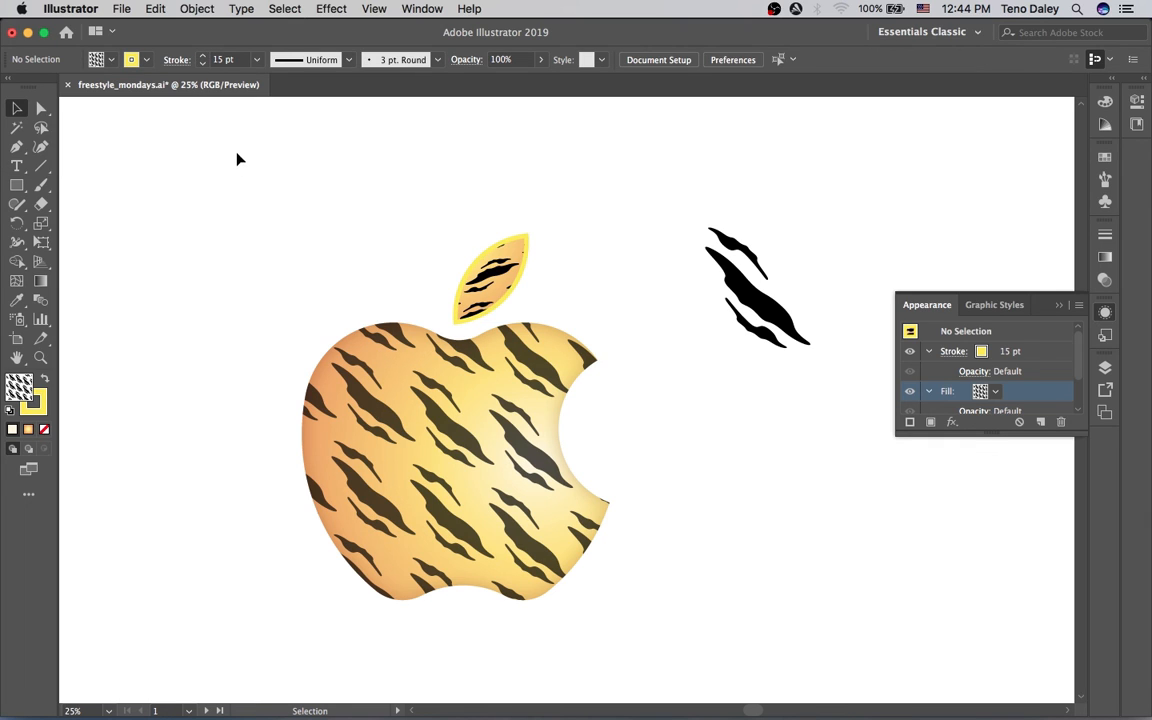
Reselect the leaf and change its stroke colour to the light orange swatch R=251 G=176 B=59.
click(491, 296)
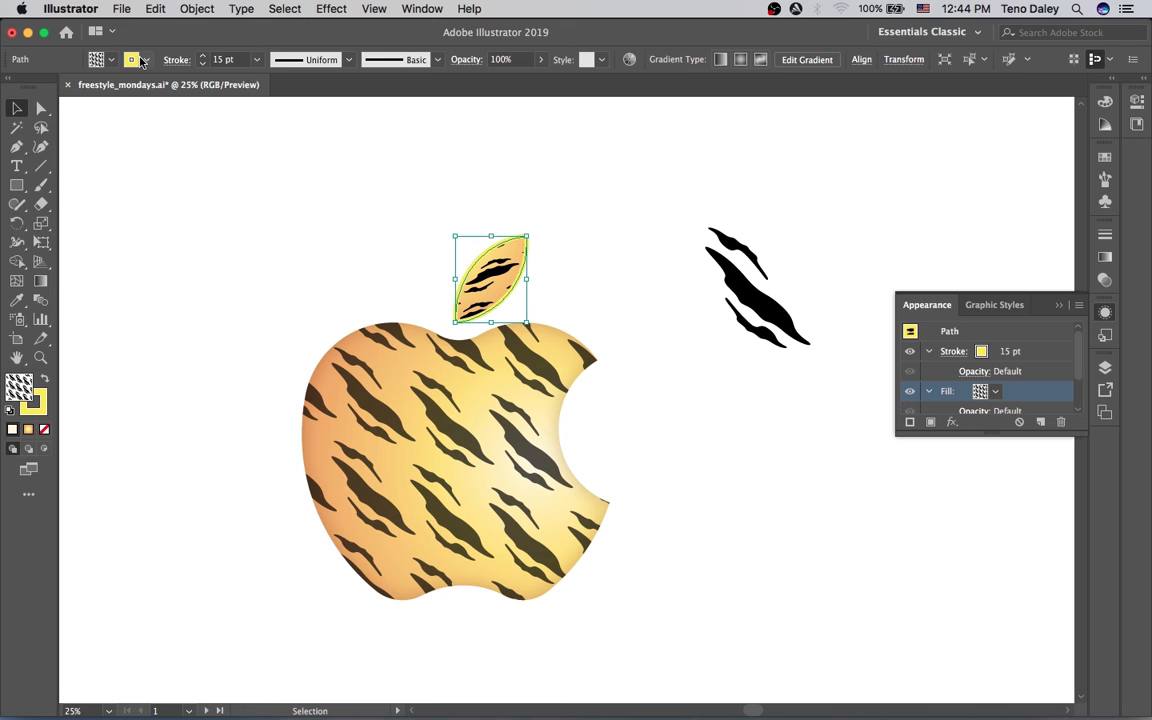
click(131, 59)
click(10, 97)
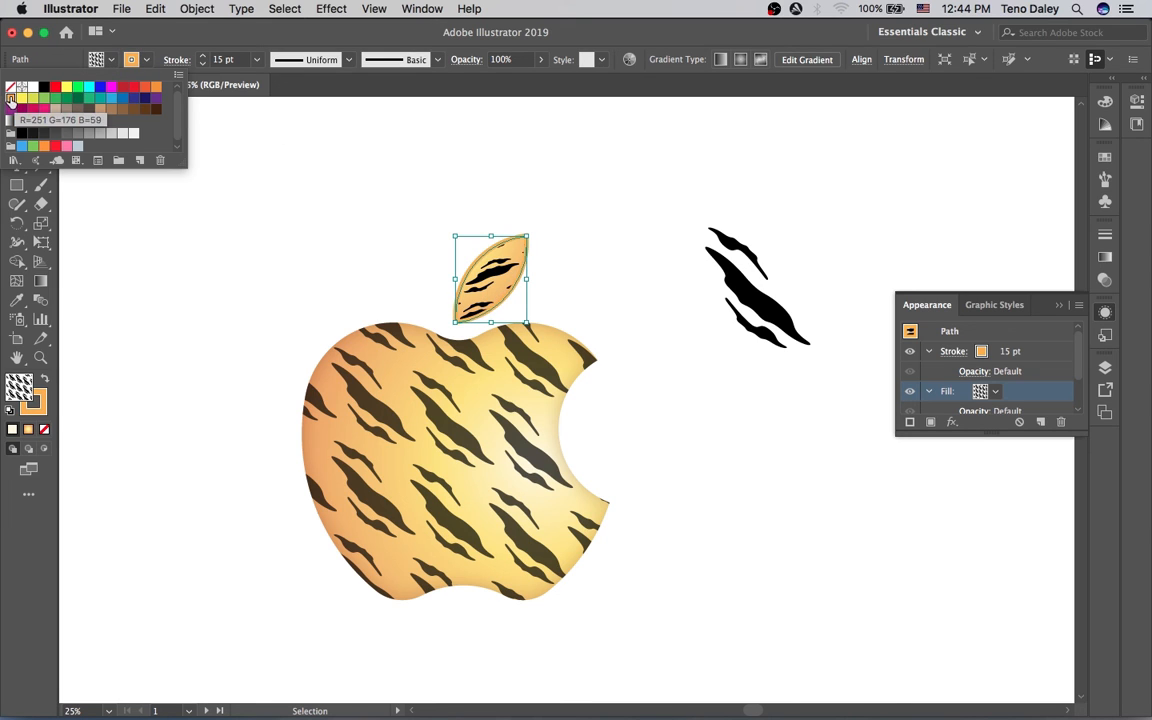
Adjust the leaf stroke's HSB values to a dark brown of about 25° hue, 83% saturation and 44% brightness, and deselect.
click(1111, 107)
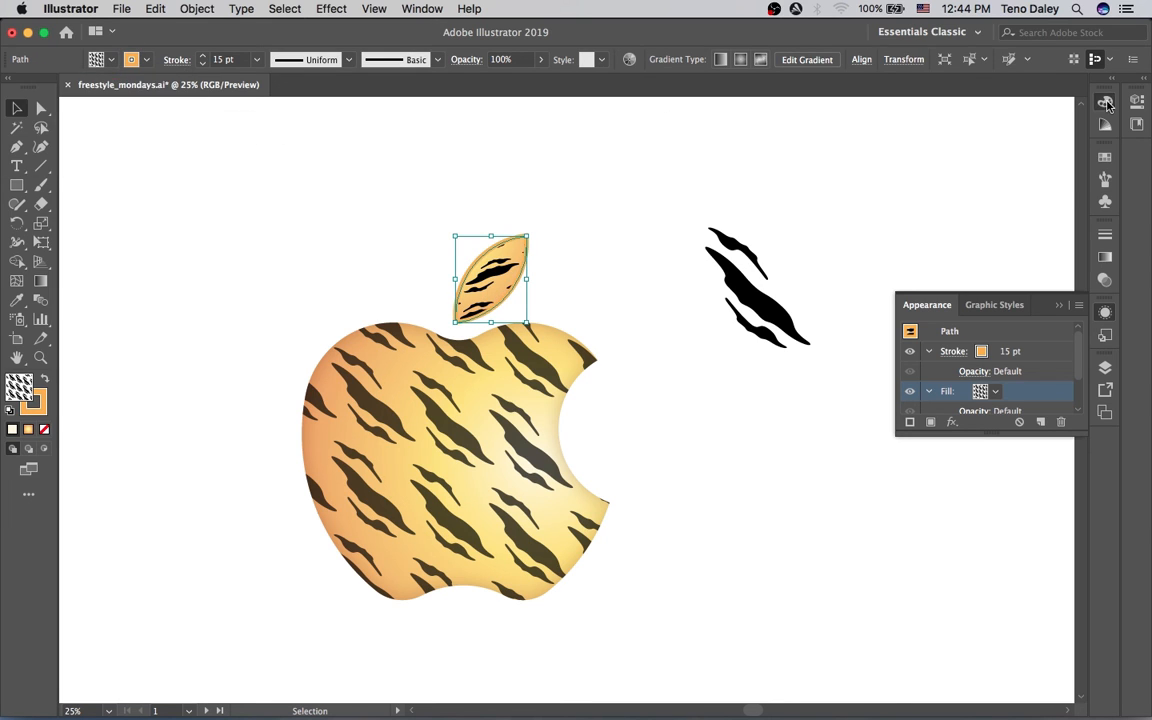
click(1105, 102)
click(917, 142)
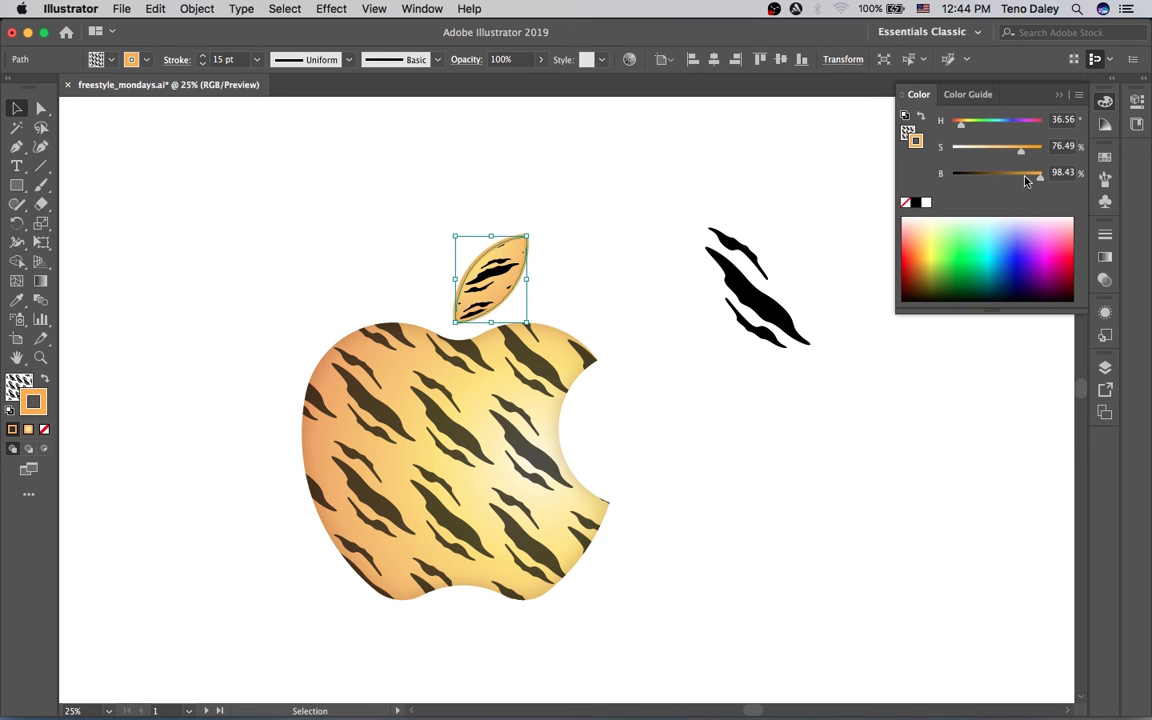
click(1024, 177)
click(980, 150)
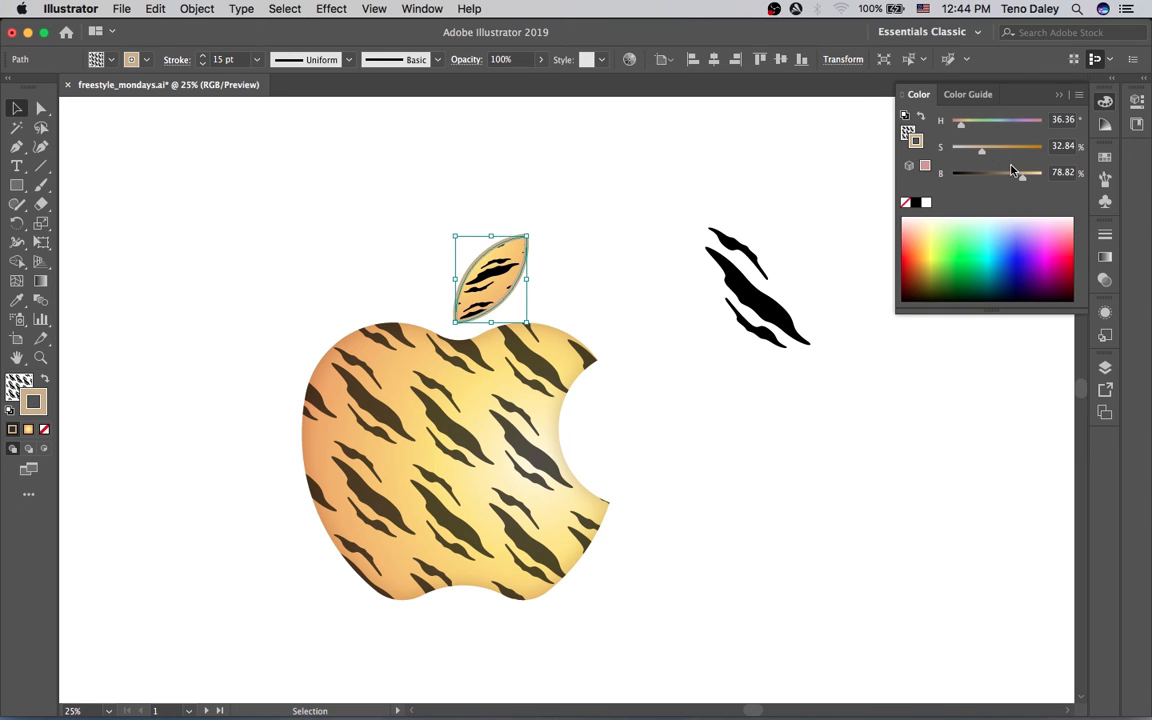
click(1032, 177)
click(1025, 149)
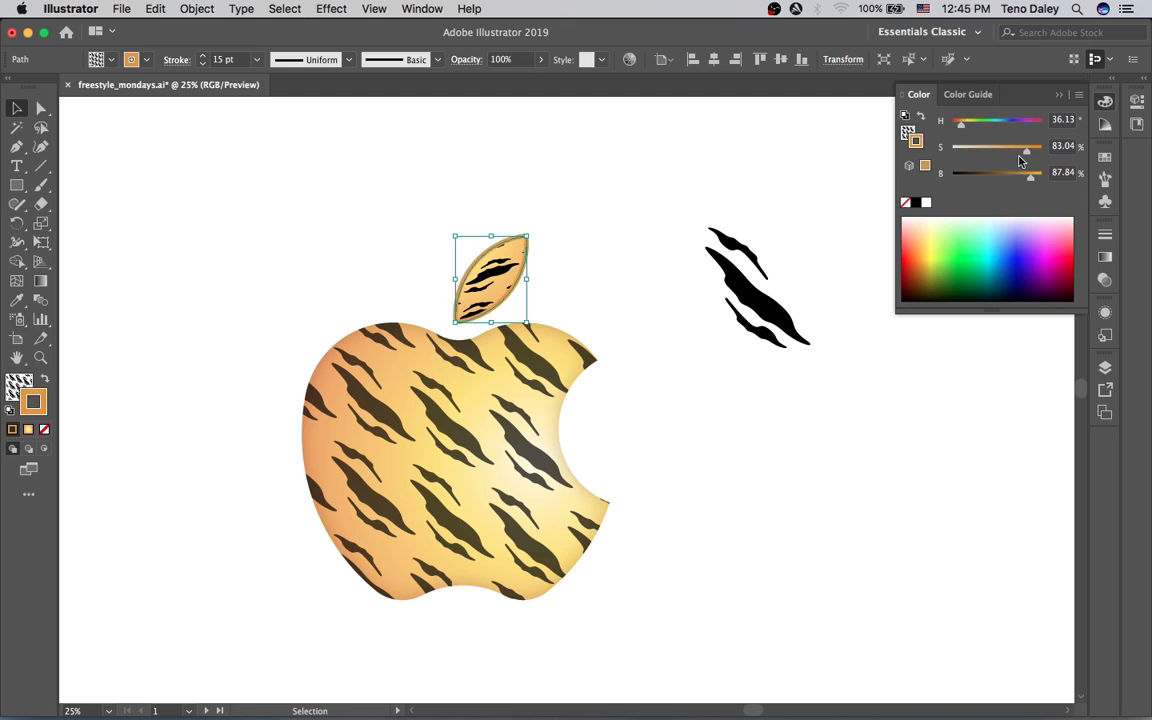
drag(965, 128, 958, 124)
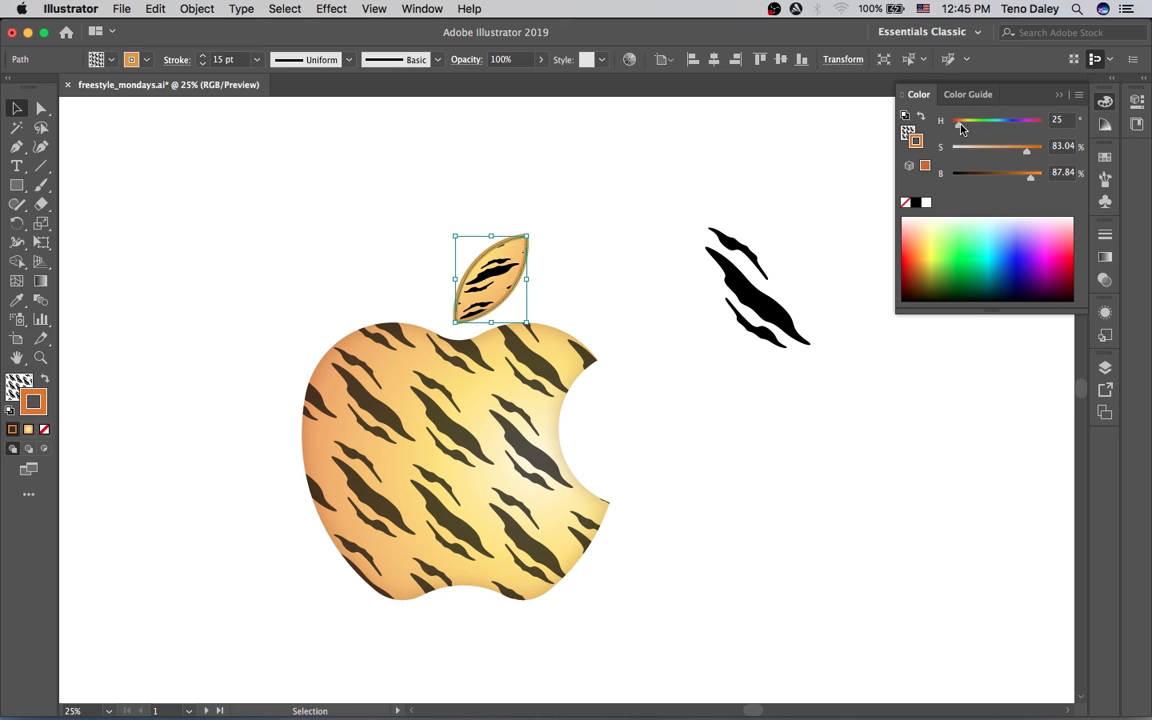
click(990, 177)
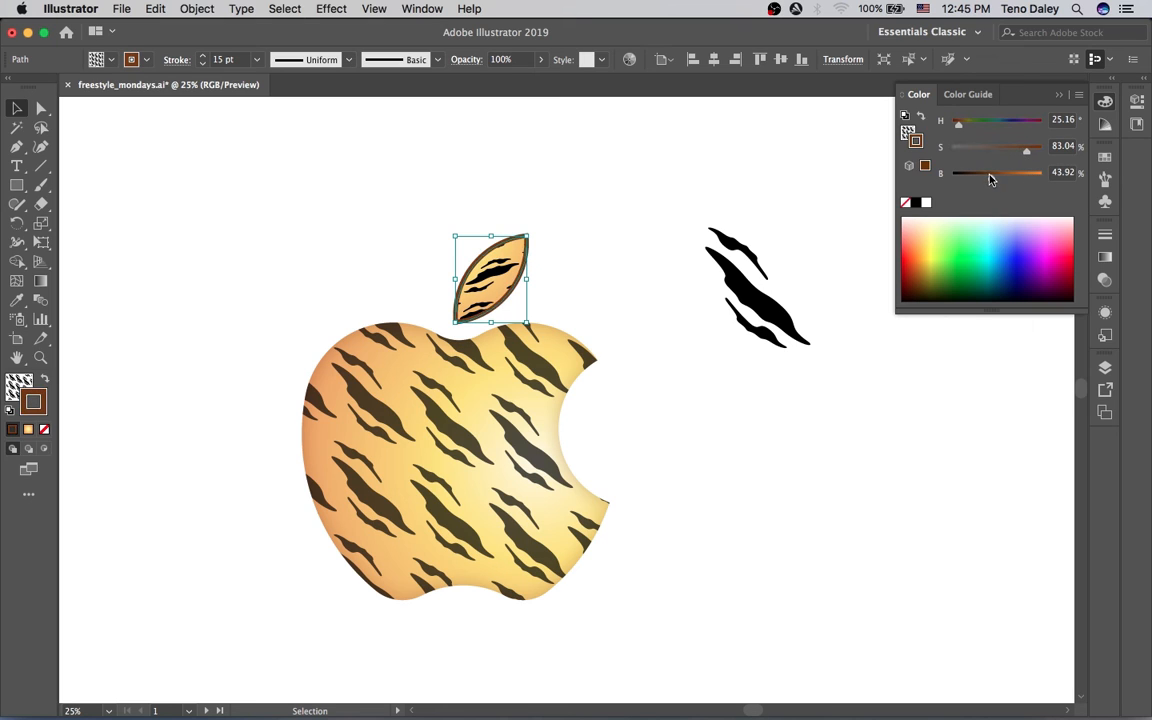
click(745, 147)
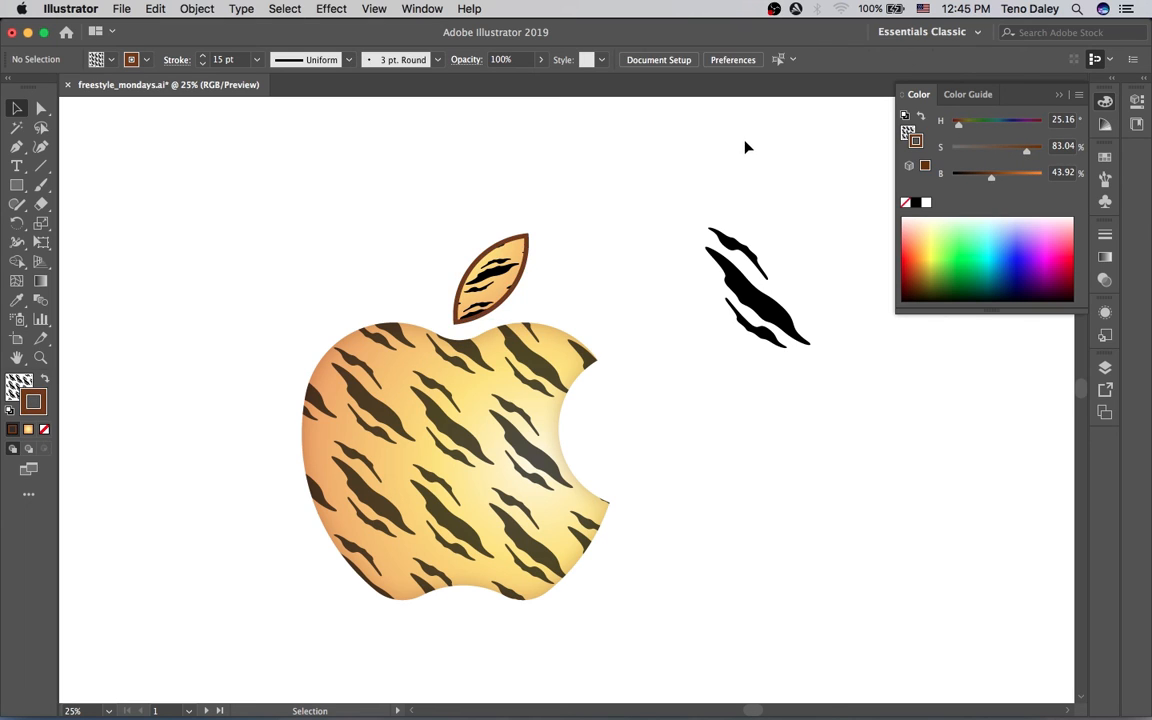
Select the leaf again and remove its stroke.
click(520, 286)
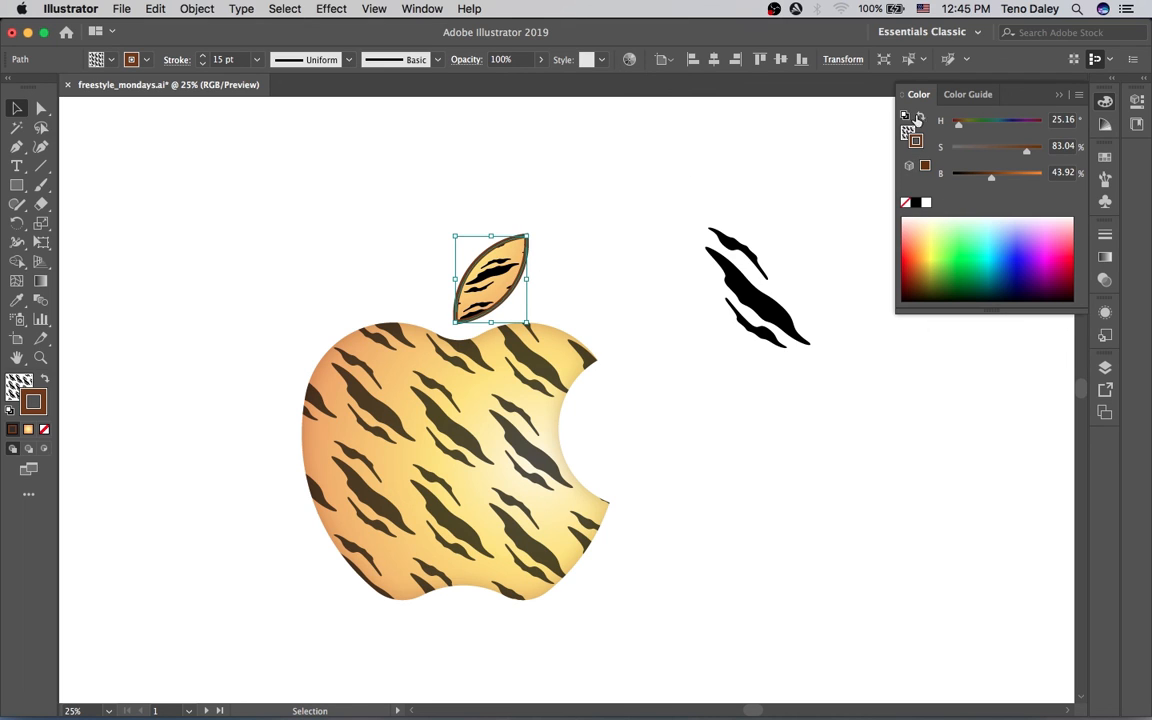
click(905, 203)
click(470, 159)
key(super+z)
Apply the last-used Inner Glow effect to the leaf and reselect the leaf.
click(328, 8)
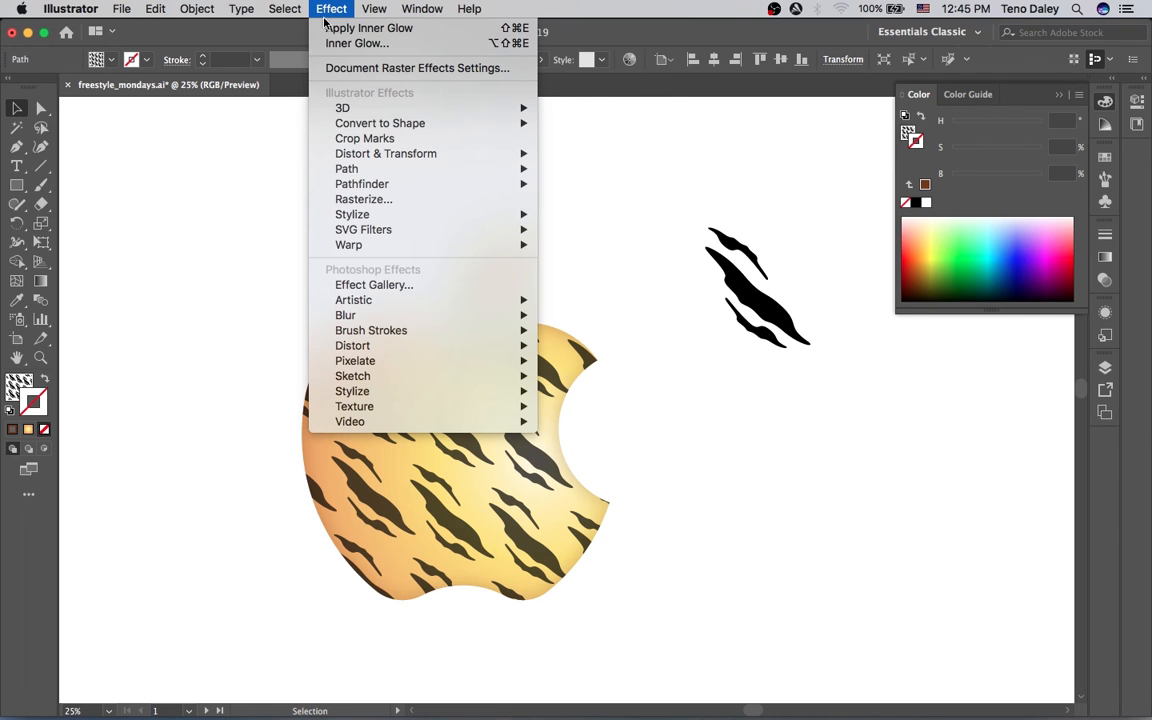
click(379, 30)
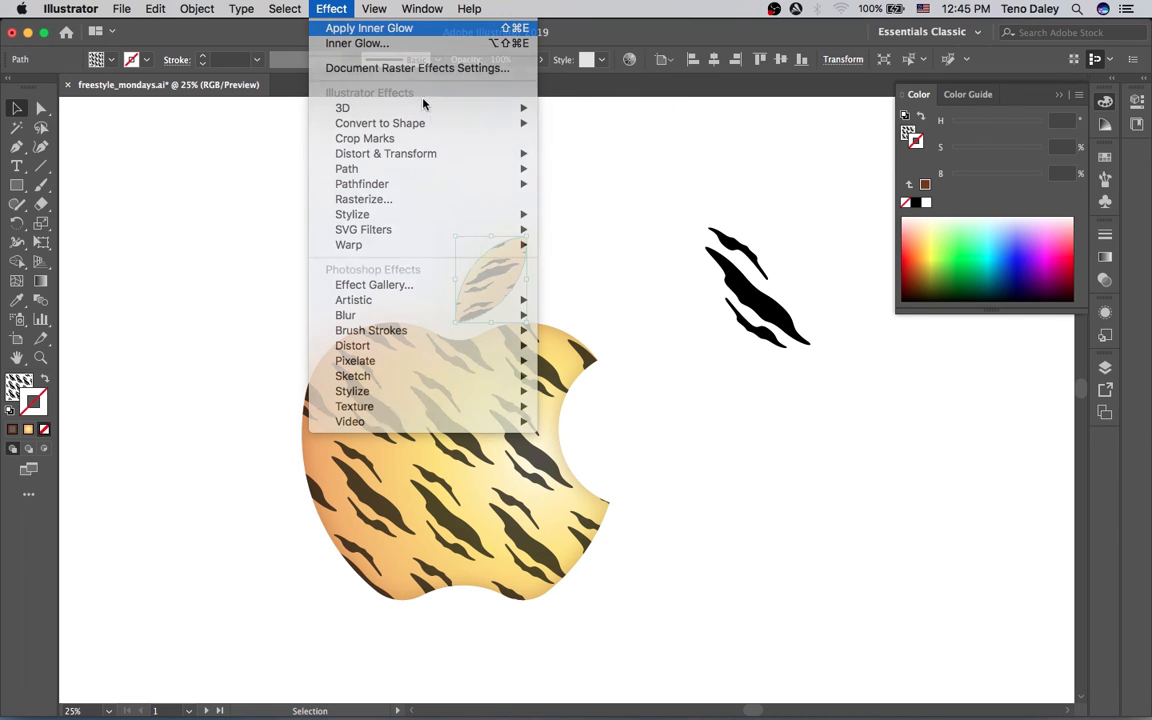
click(488, 220)
click(494, 267)
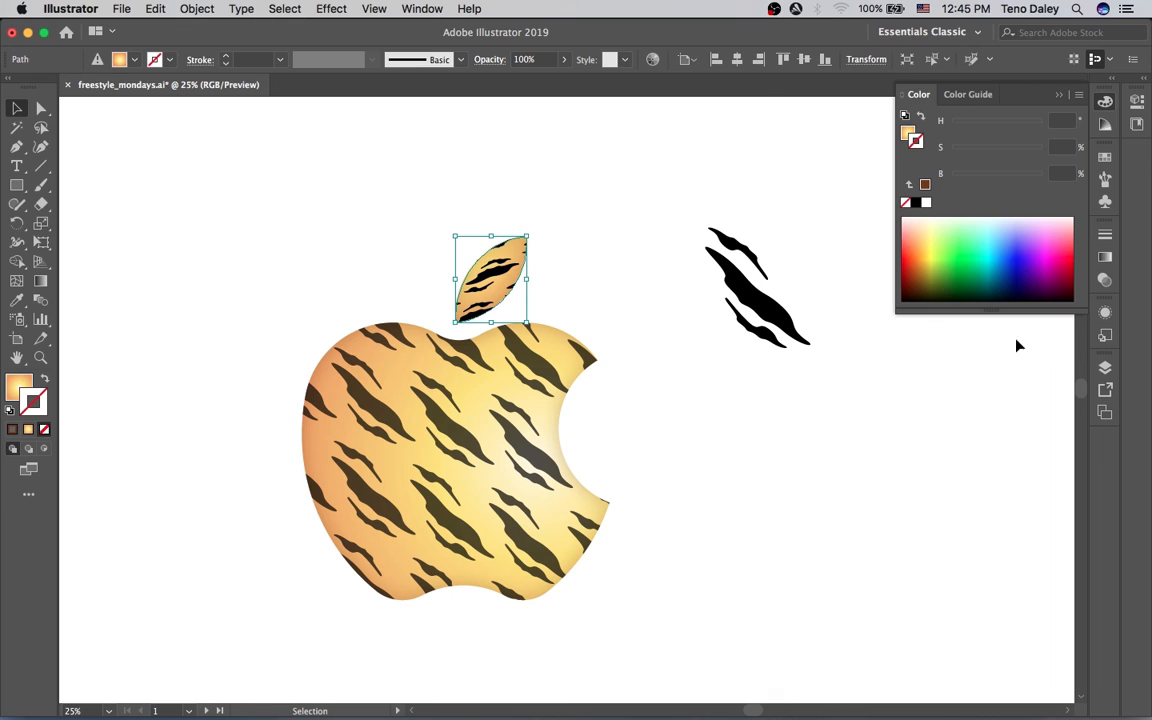
Reopen the leaf's Inner Glow settings with preview on, try a 25 px blur, and set the blur to 15 px.
click(1105, 312)
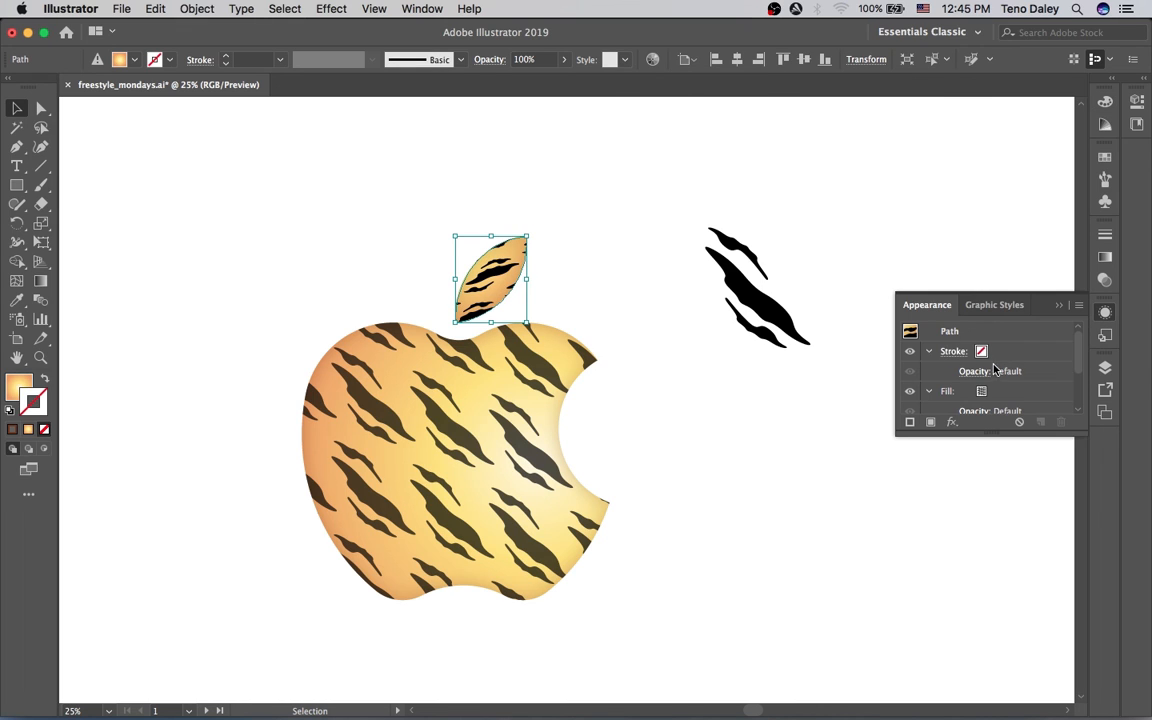
scroll(958, 370, down, 2)
click(958, 385)
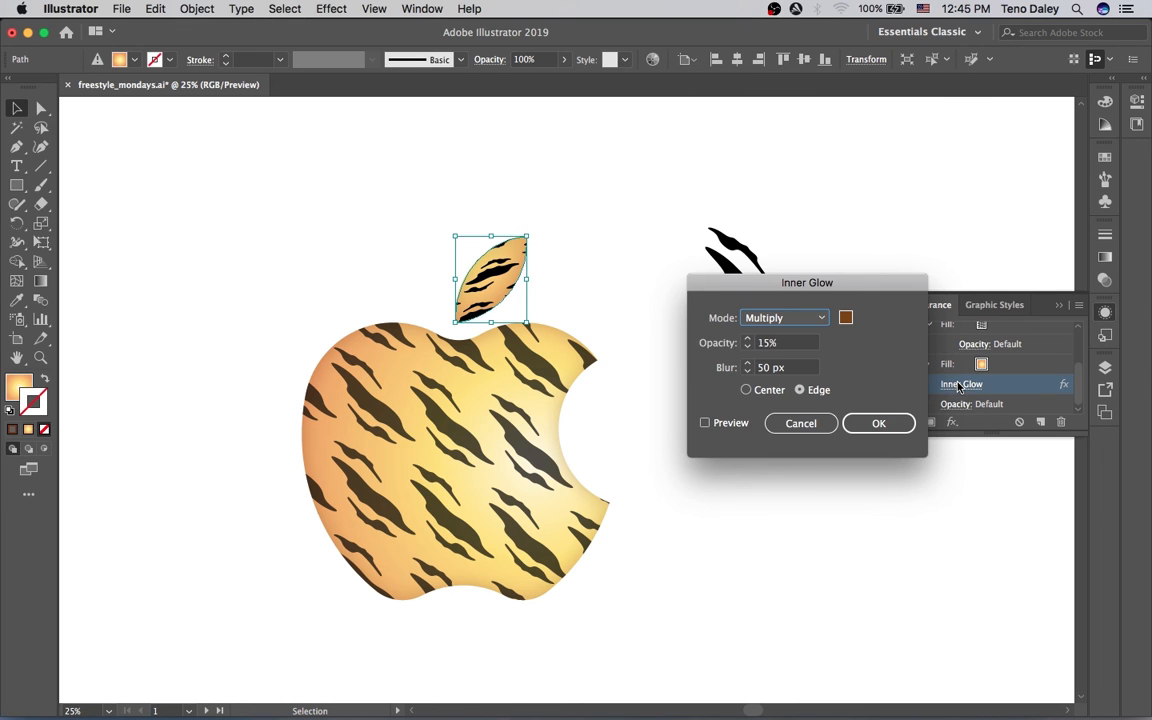
click(722, 423)
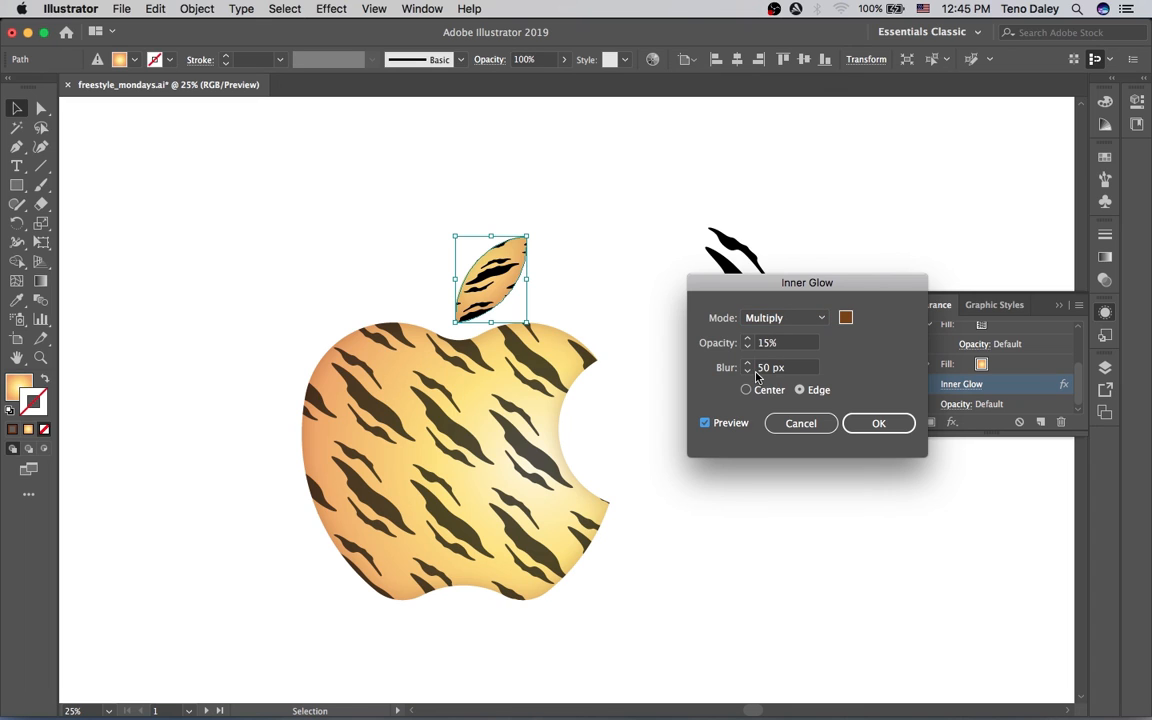
double_click(768, 368)
text(25)
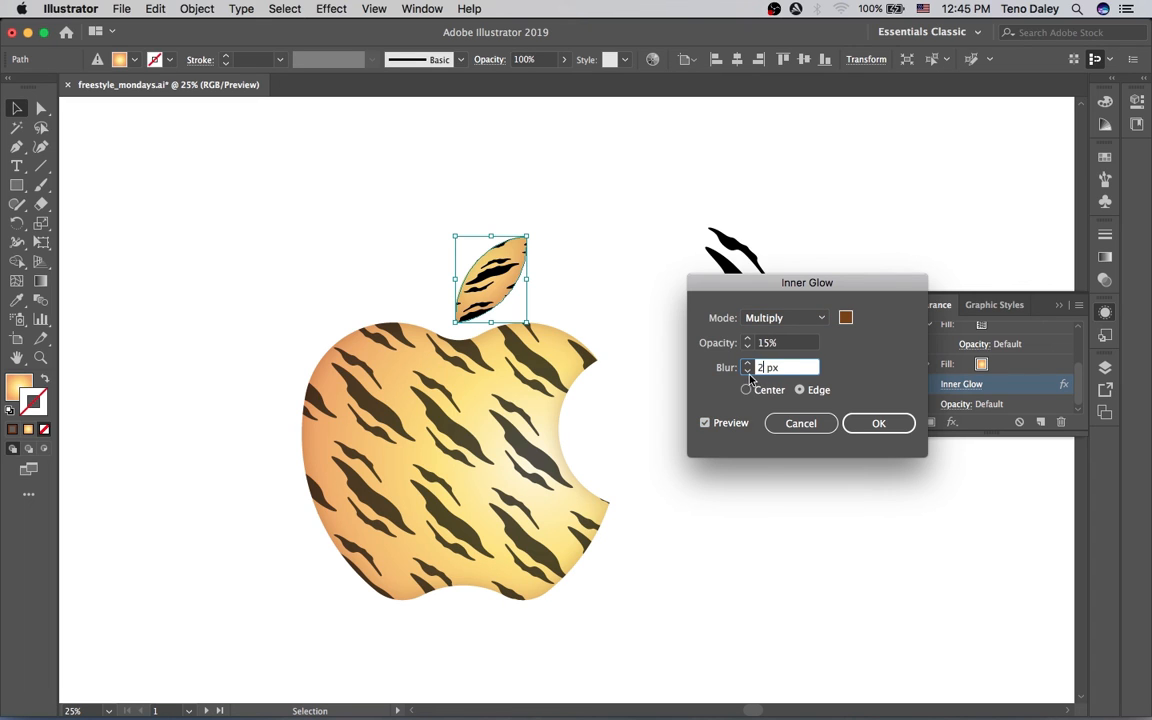
key(Tab)
double_click(756, 368)
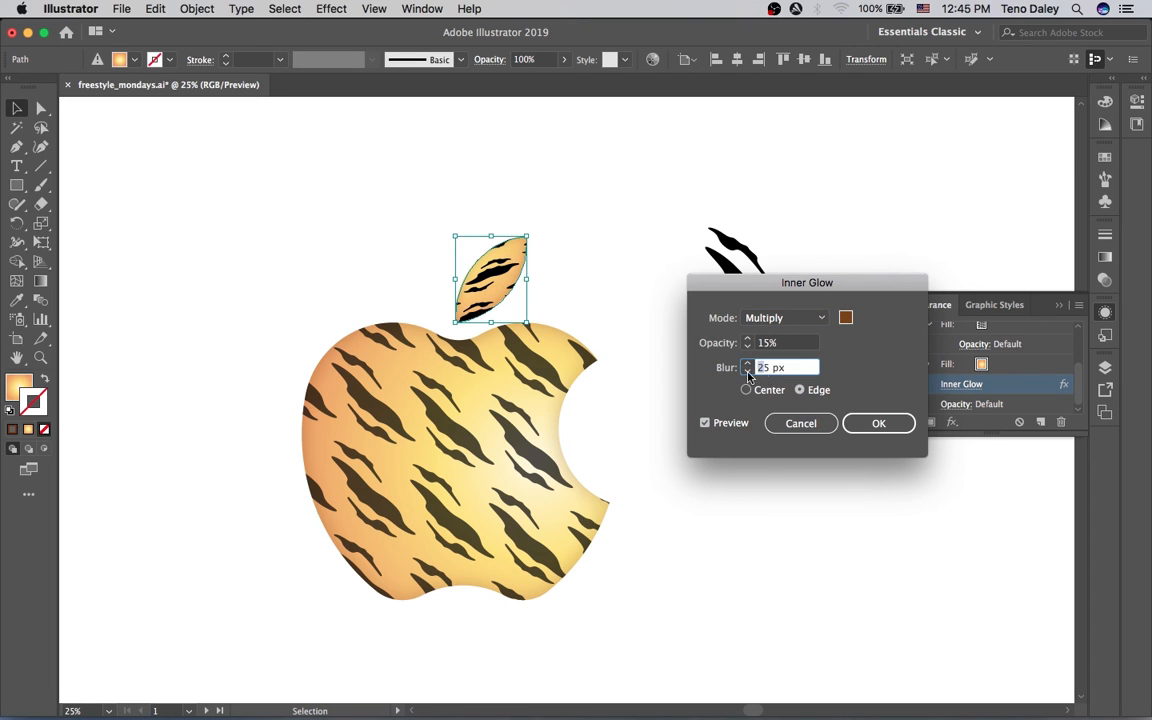
text(15)
key(Tab)
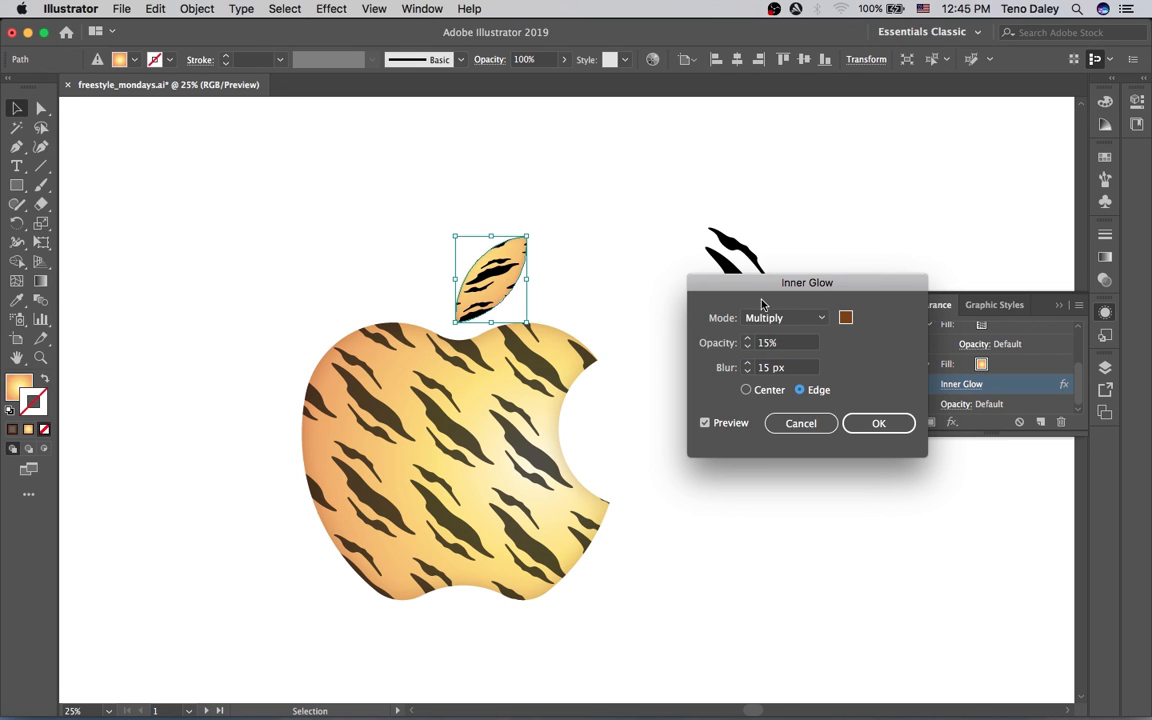
Set the leaf's Inner Glow opacity to 35%, apply it and deselect the leaf.
double_click(762, 343)
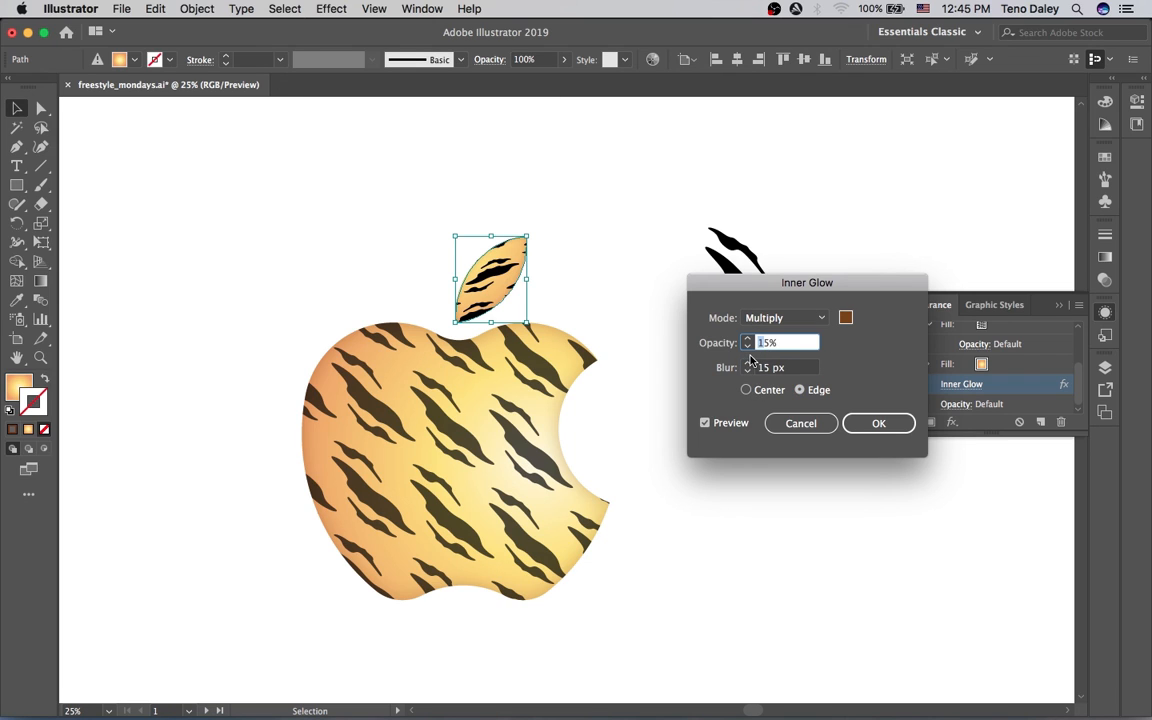
text(35)
key(Tab)
click(874, 424)
click(782, 506)
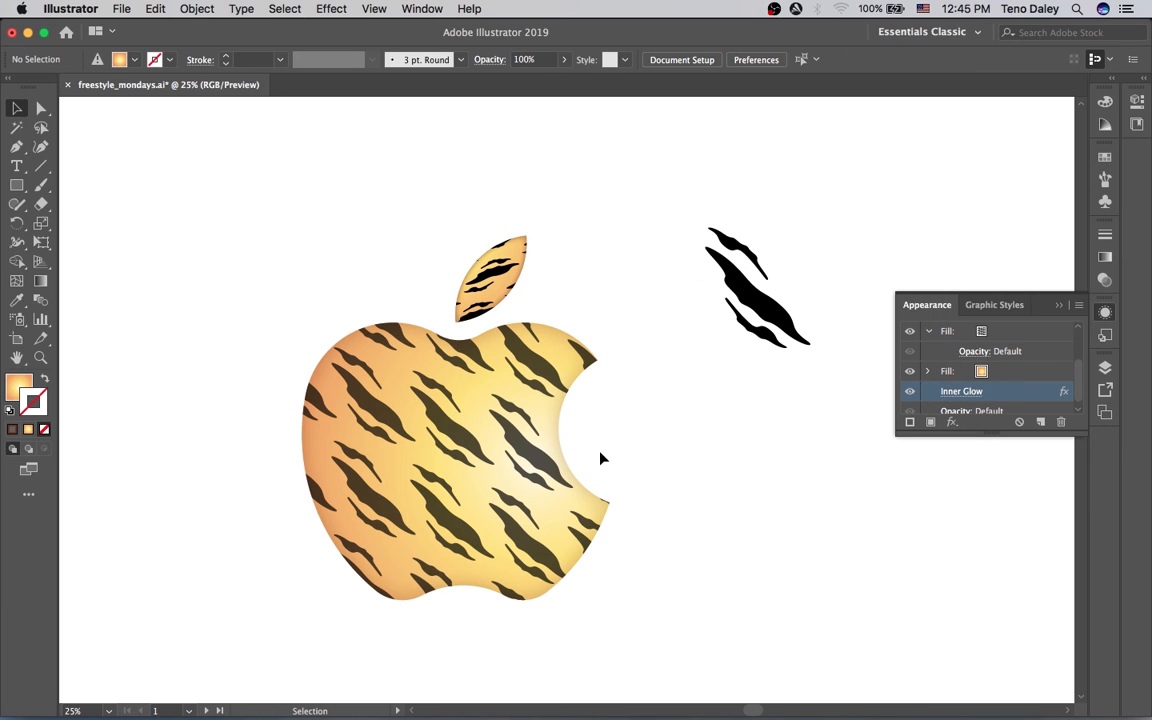
Edit the Inner Glow on the apple body's gradient fill with preview on, setting 35% opacity and 40 px blur, and deselect.
click(489, 501)
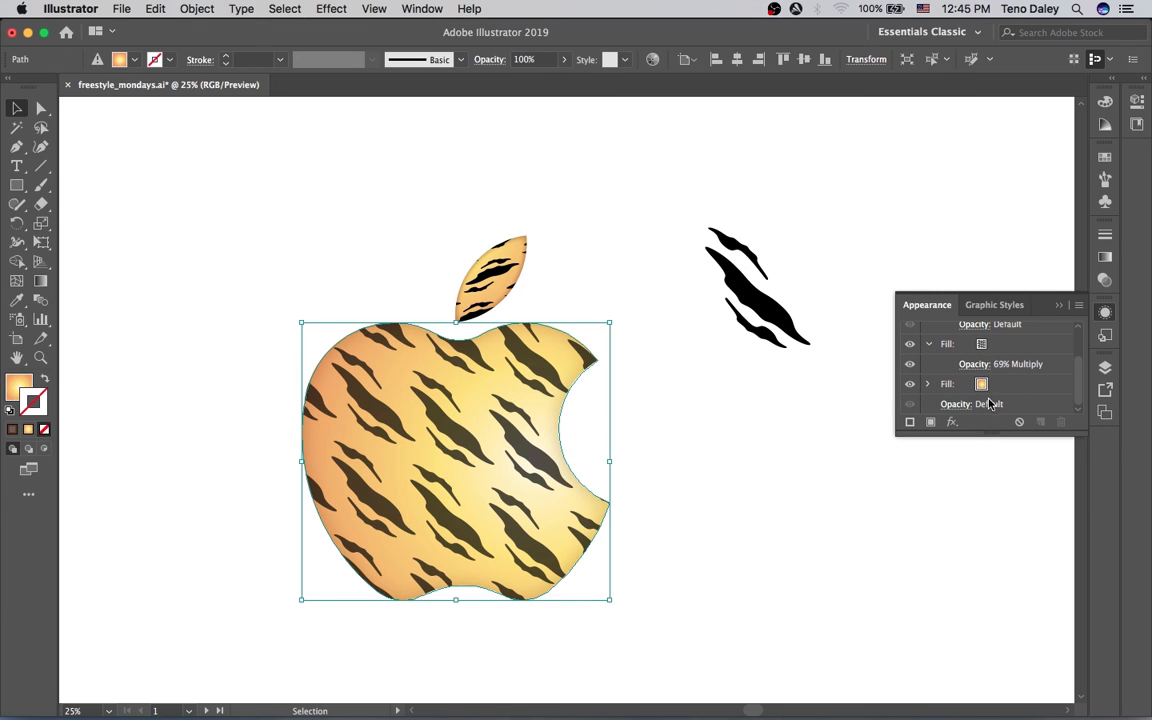
click(945, 386)
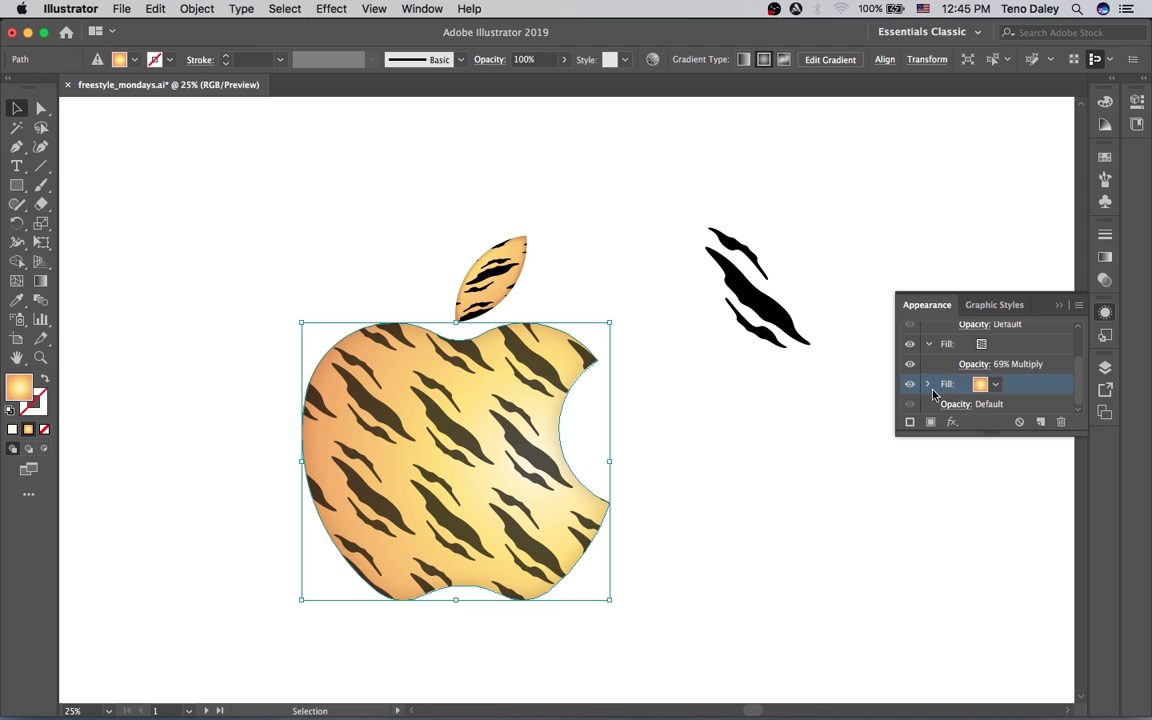
click(927, 386)
click(970, 365)
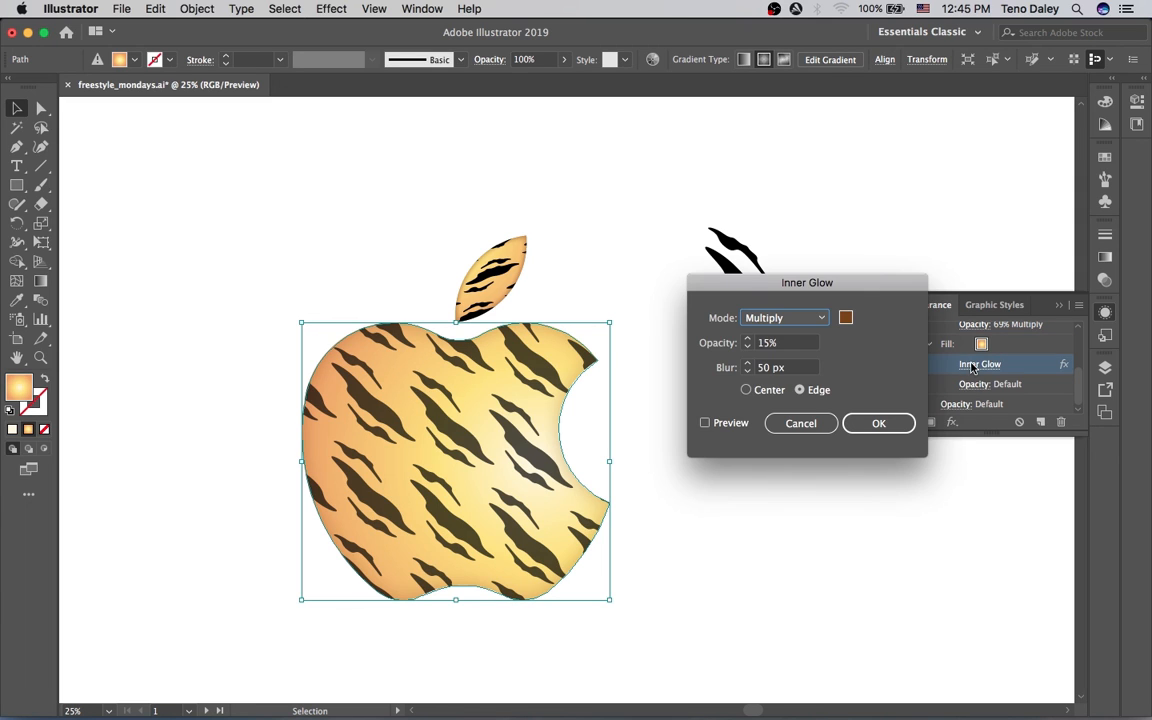
click(736, 422)
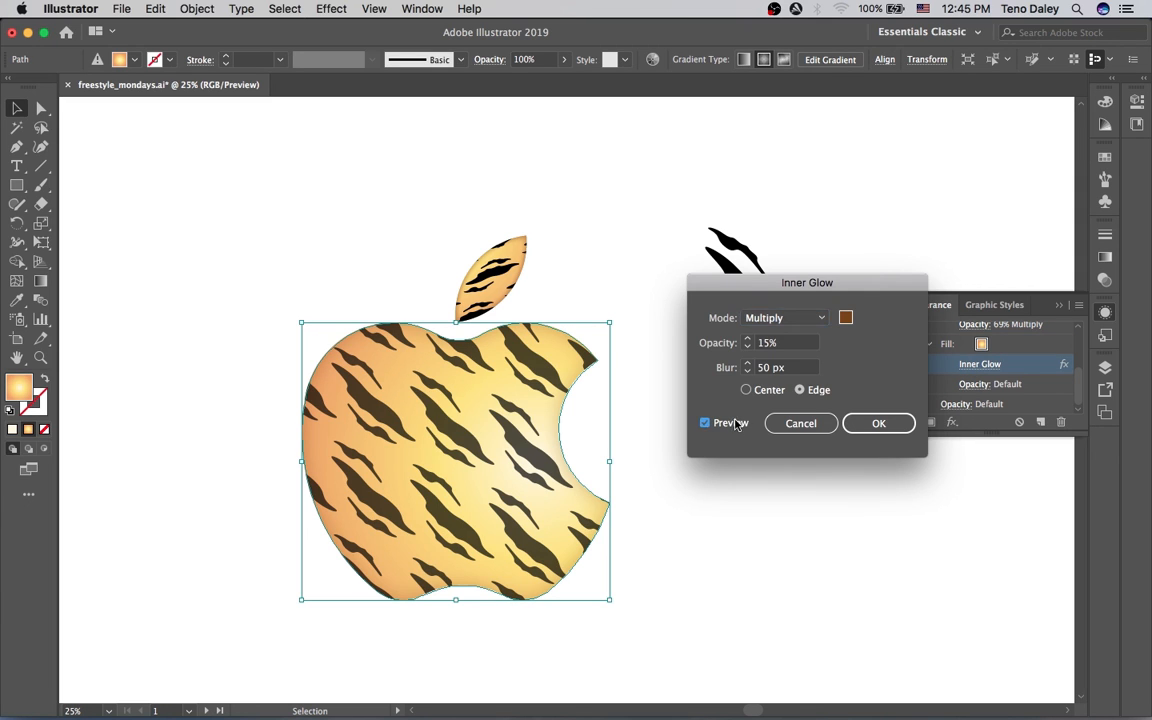
click(765, 342)
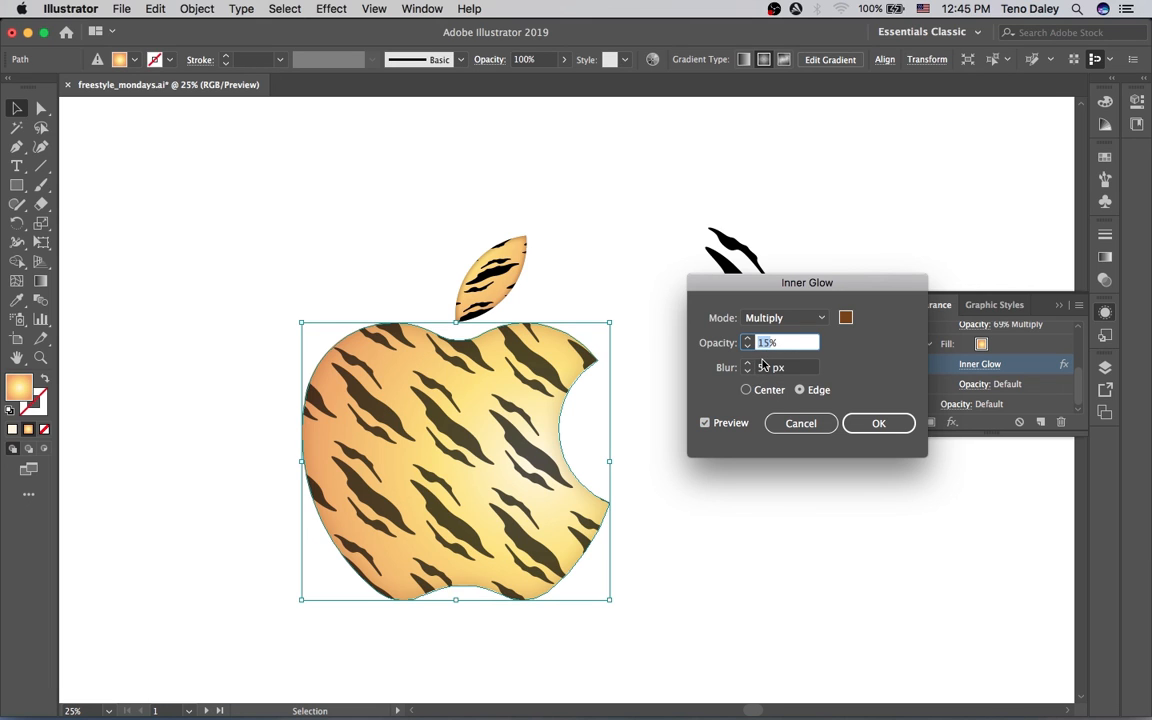
text(35)
key(Tab)
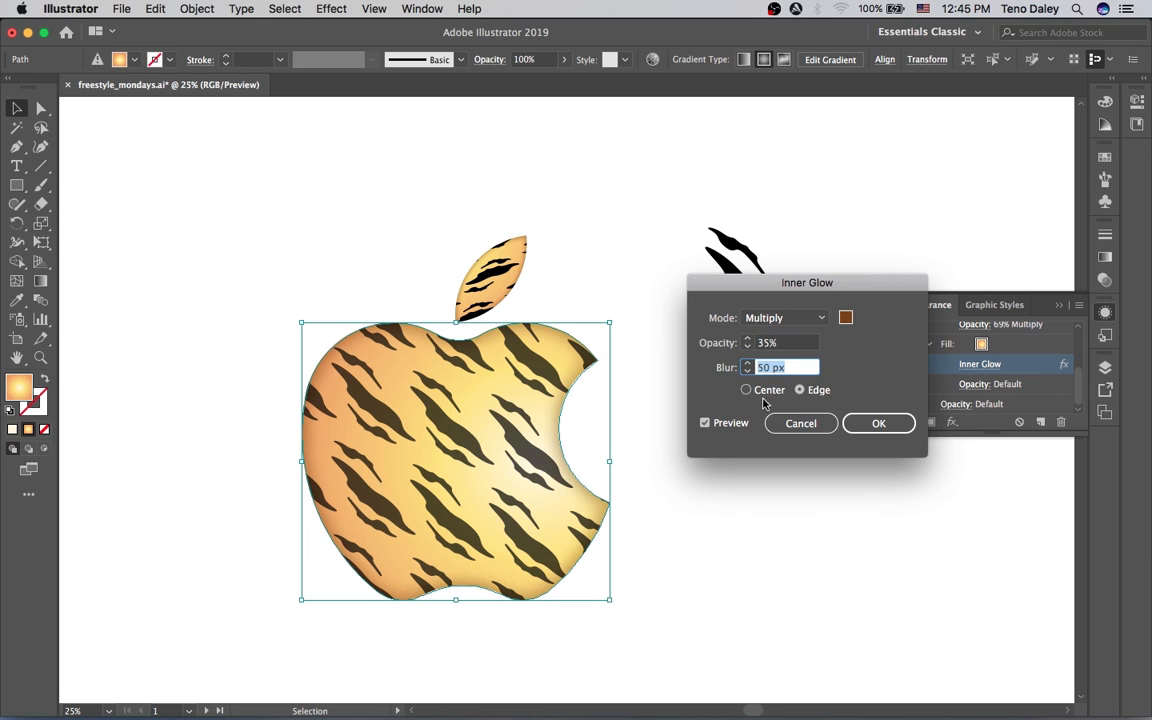
text(40)
key(Tab)
click(852, 423)
click(795, 448)
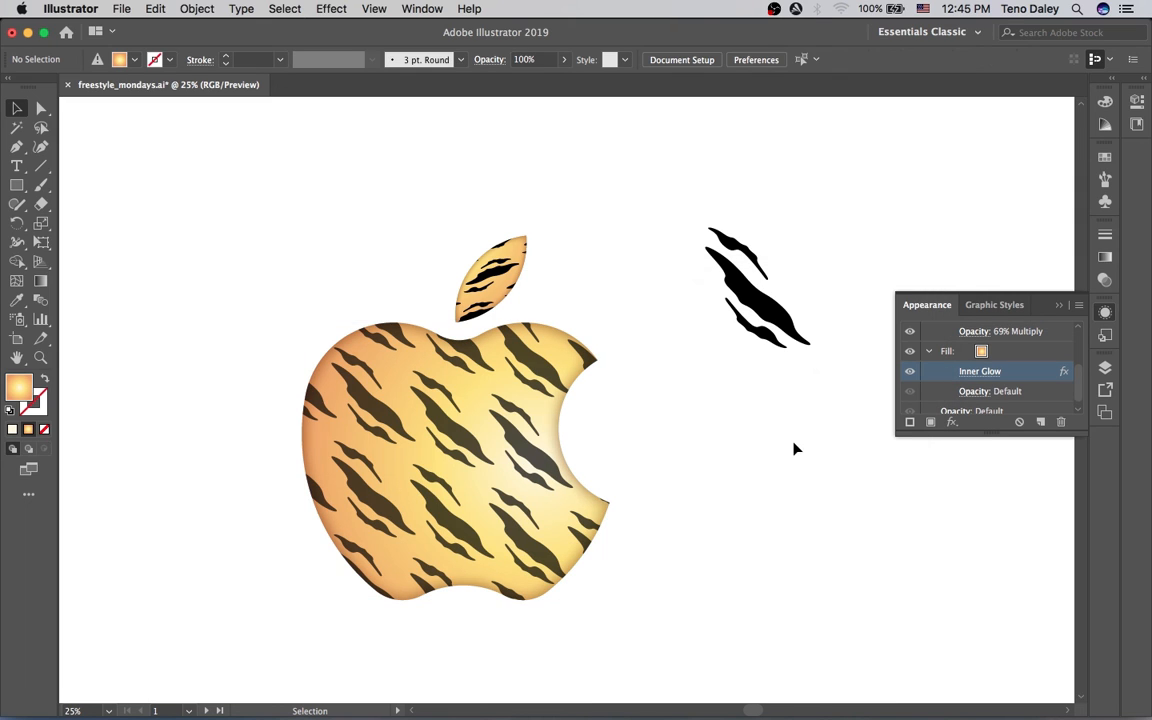
Collapse the Appearance panel and bring the logo nearer the centre of the view to examine it.
click(928, 307)
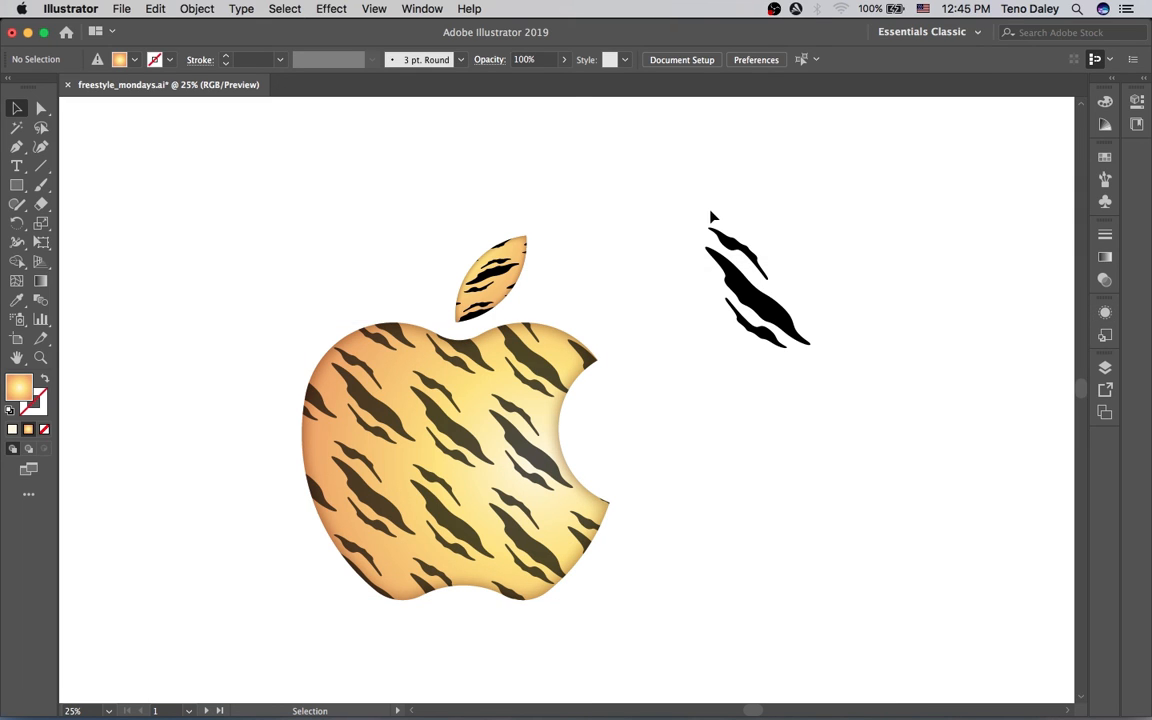
key(space)
drag(632, 231, 691, 203)
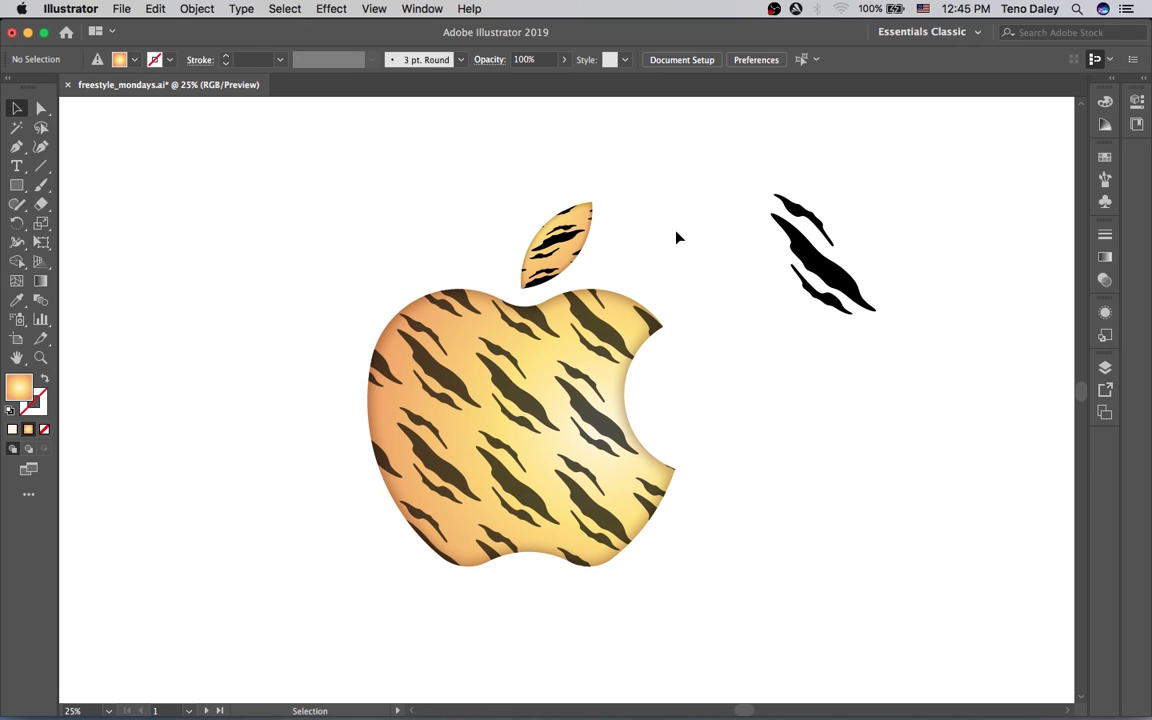